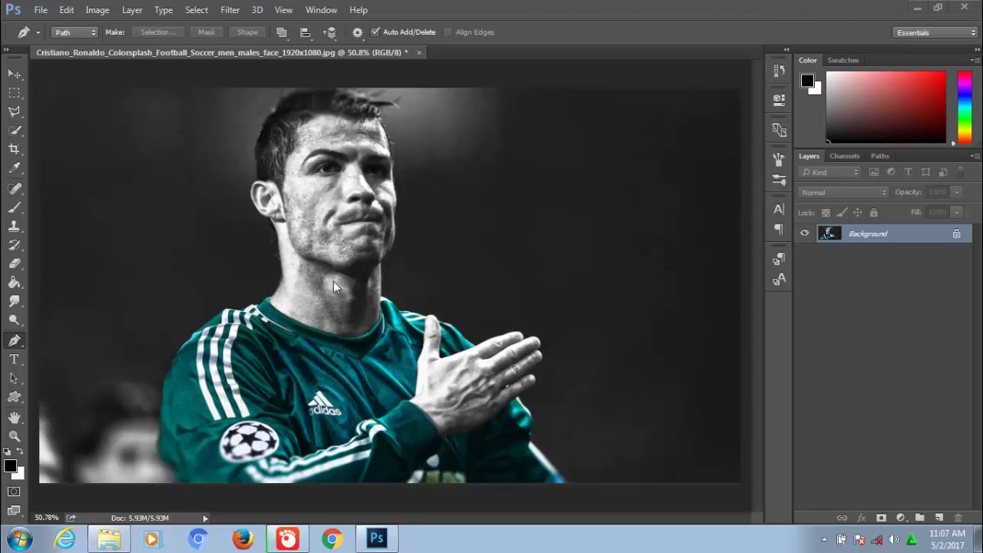
Zoom in on the player's arm and set the Pen tool to Path mode.
{"action": "left_click", "coordinate": [14, 436]}
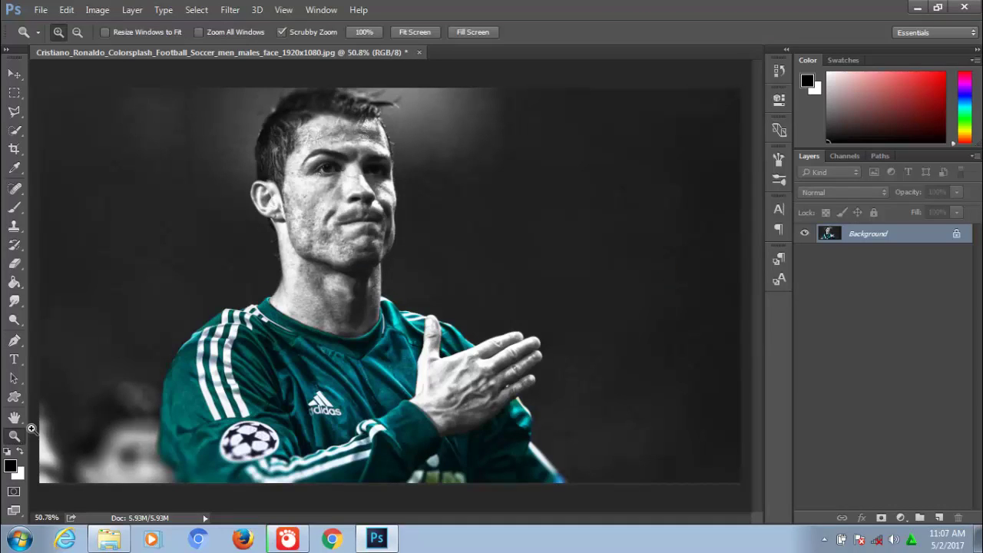
{"action": "left_click", "coordinate": [207, 441]}
{"action": "left_click", "coordinate": [207, 442]}
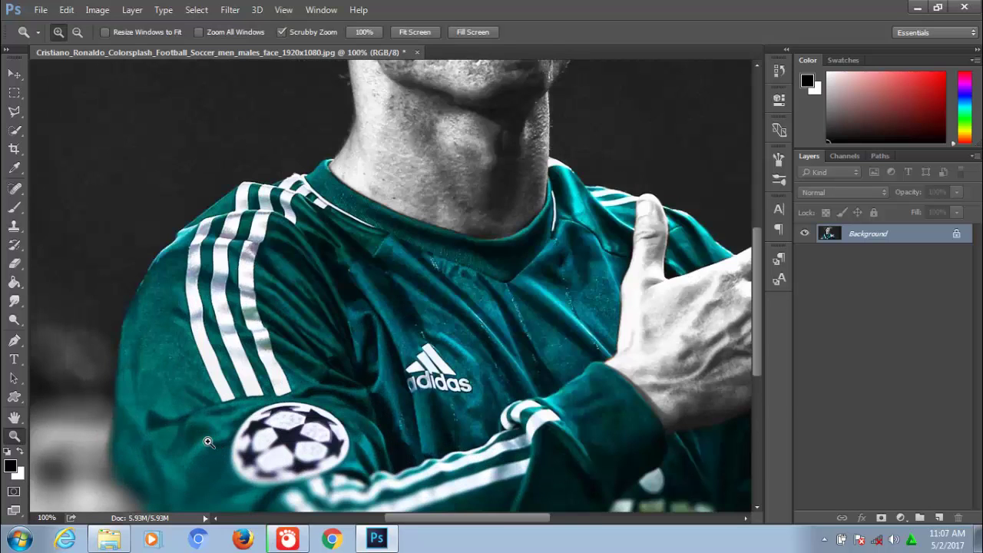
{"action": "left_click_drag", "start_coordinate": [207, 442], "coordinate": [251, 423]}
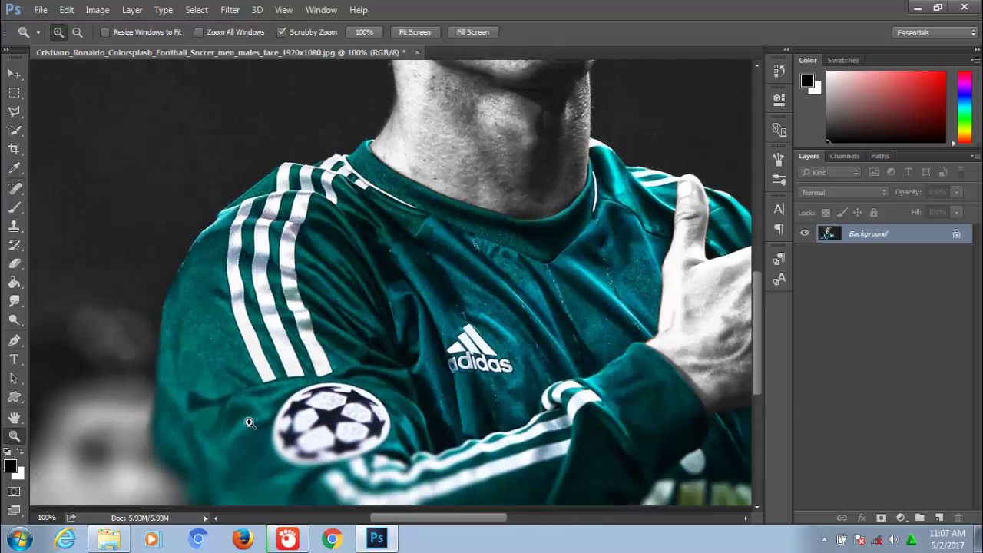
{"action": "left_click", "coordinate": [15, 343]}
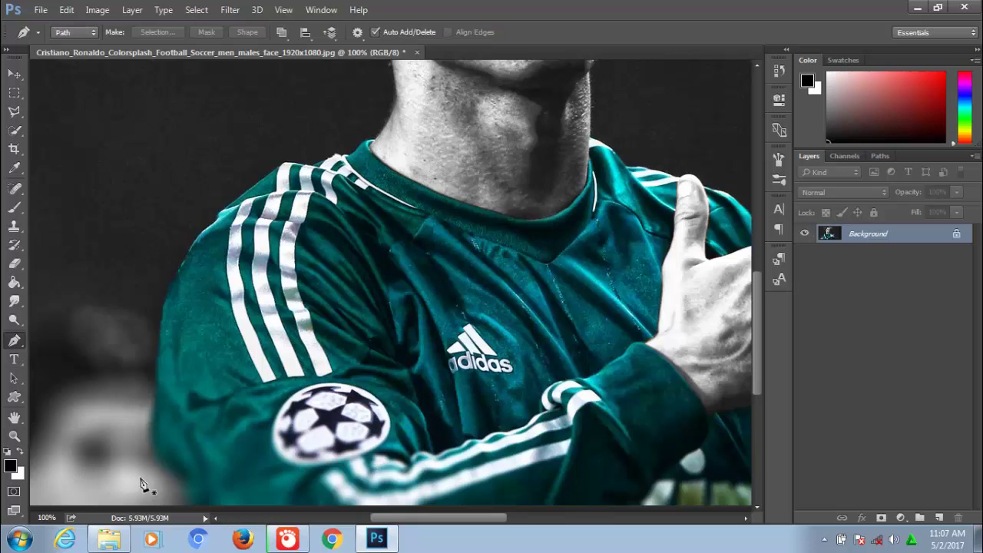
{"action": "left_click", "coordinate": [83, 33]}
{"action": "left_click", "coordinate": [68, 60]}
Trace anchors from the bottom edge up the arm and around the player, closing the path.
{"action": "left_click", "coordinate": [183, 504]}
{"action": "left_click", "coordinate": [166, 466]}
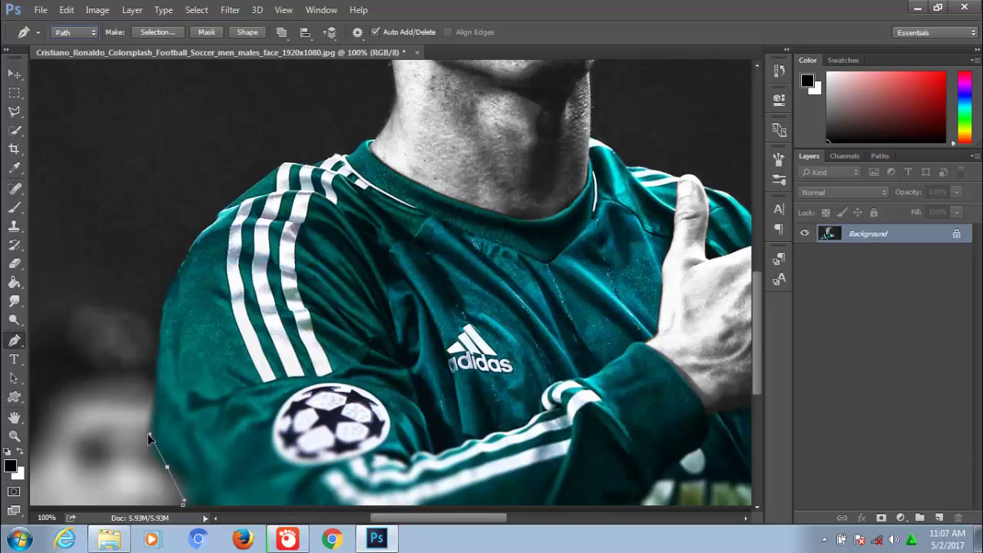
{"action": "left_click_drag", "start_coordinate": [147, 434], "coordinate": [142, 445]}
{"action": "left_click", "coordinate": [157, 389]}
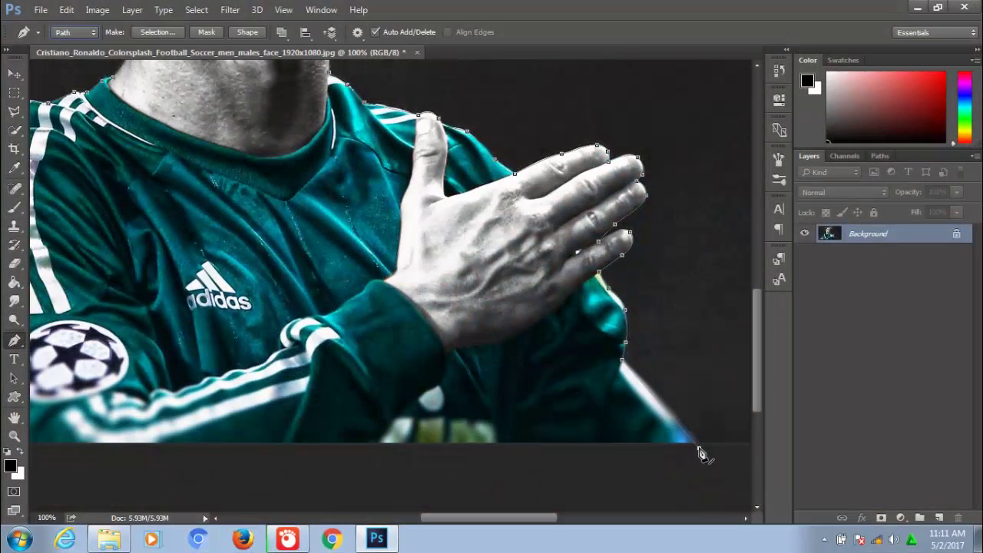
{"action": "left_click", "coordinate": [699, 448]}
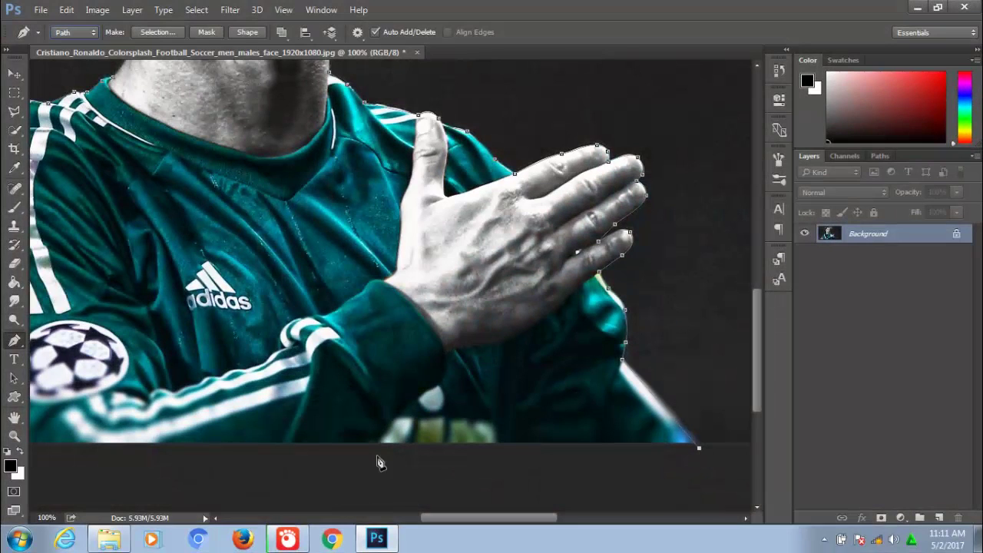
{"action": "left_click", "coordinate": [79, 449]}
{"action": "left_click_drag", "start_coordinate": [81, 453], "coordinate": [233, 456]}
{"action": "left_click", "coordinate": [76, 459]}
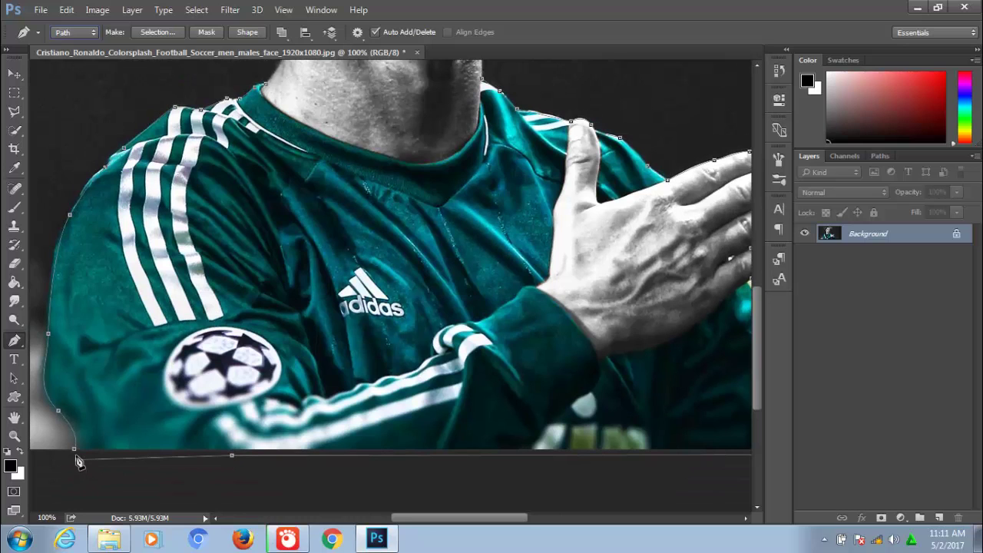
{"action": "left_click", "coordinate": [77, 459]}
{"action": "scroll", "coordinate": [348, 321], "scroll_direction": "down", "scroll_amount": 3}
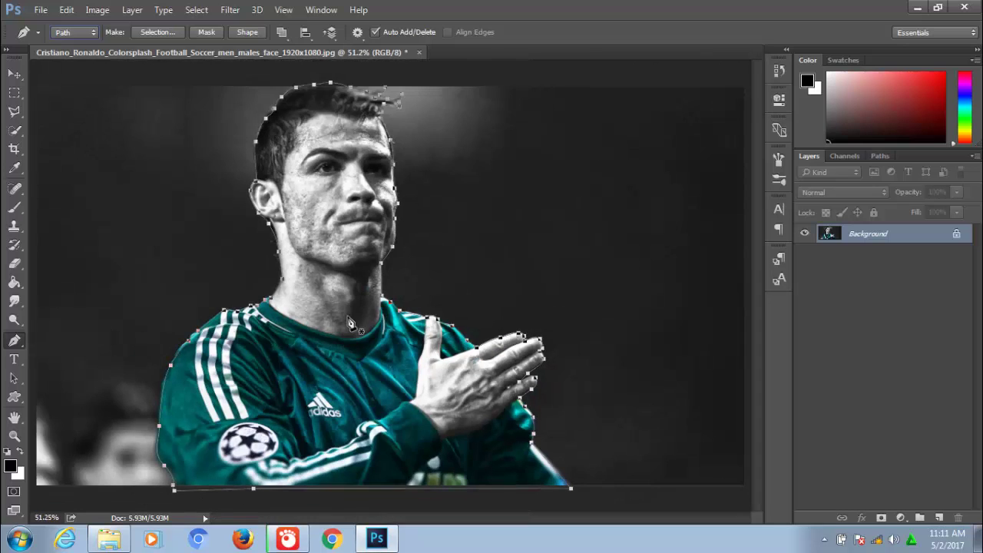
Turn the player's path into a selection with no feathering.
{"action": "right_click", "coordinate": [348, 320]}
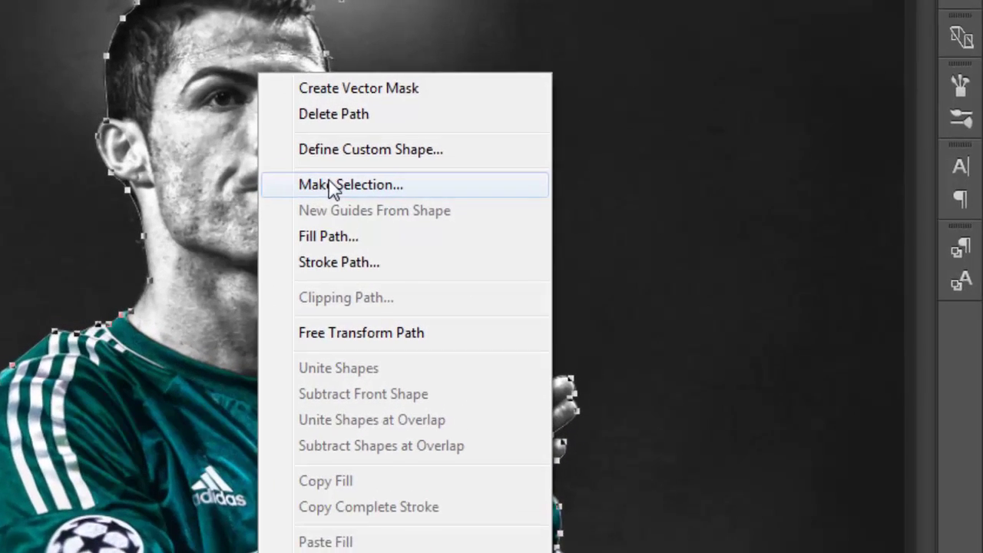
{"action": "left_click", "coordinate": [388, 219]}
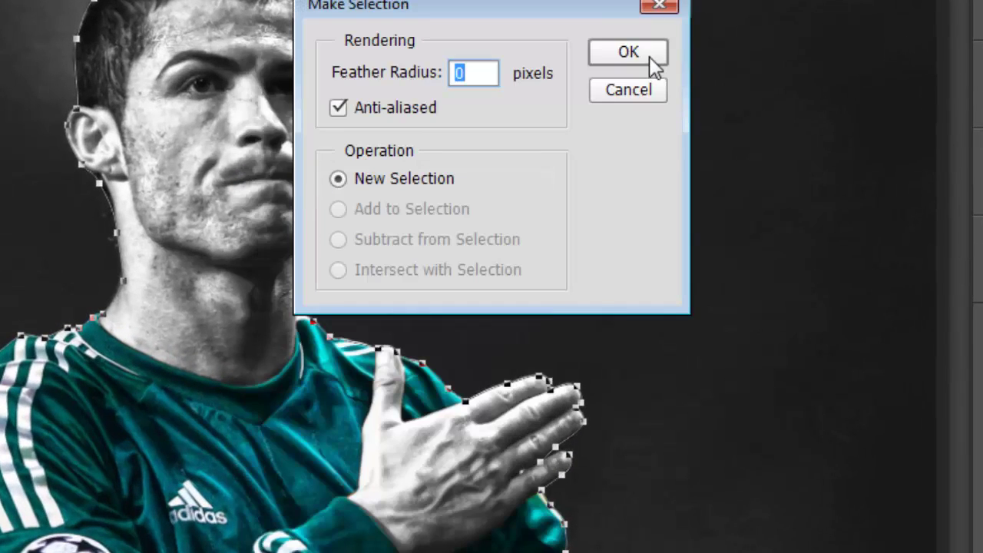
{"action": "left_click", "coordinate": [649, 58]}
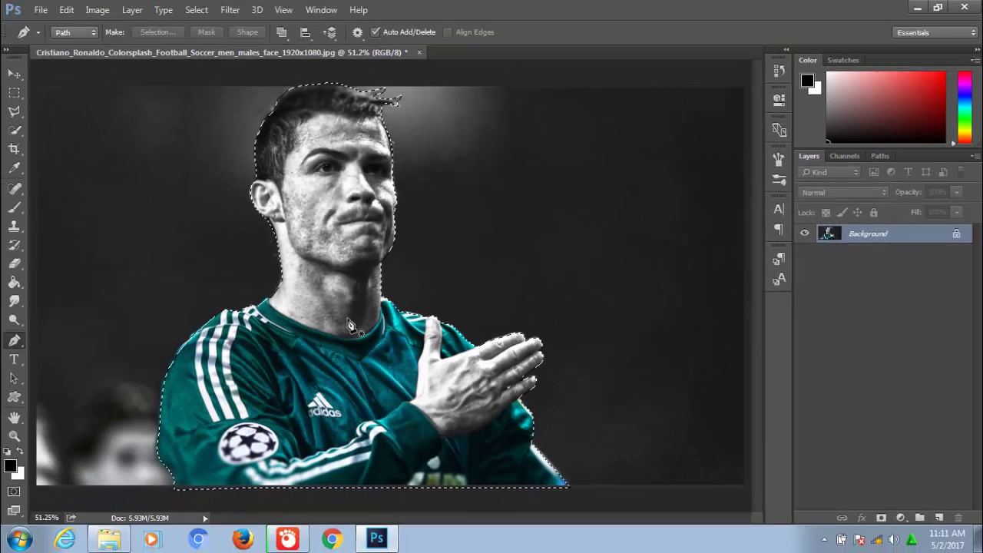
Copy the player onto a new layer, hide the original photo and target the Background layer.
{"action": "key", "text": "ctrl+j"}
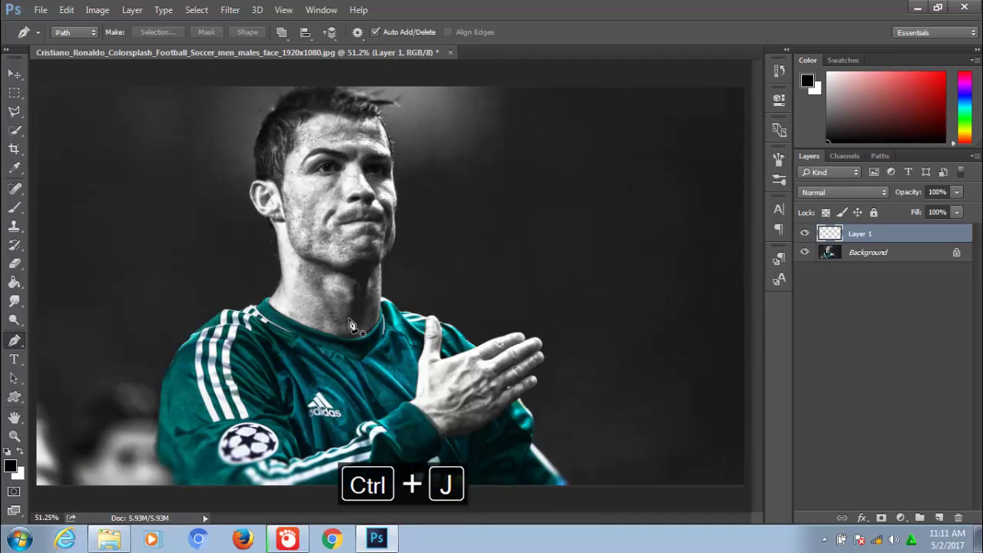
{"action": "left_click", "coordinate": [805, 254]}
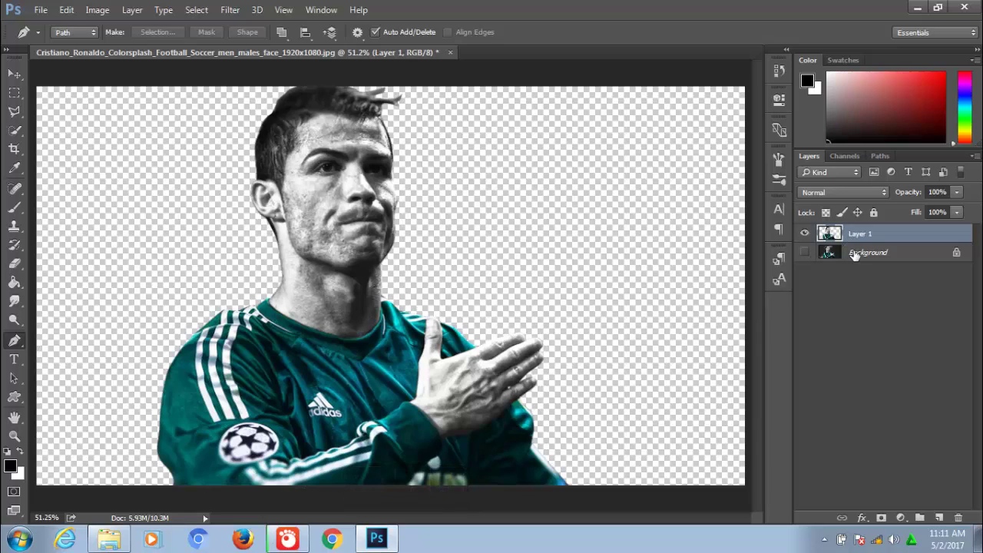
{"action": "left_click", "coordinate": [863, 254]}
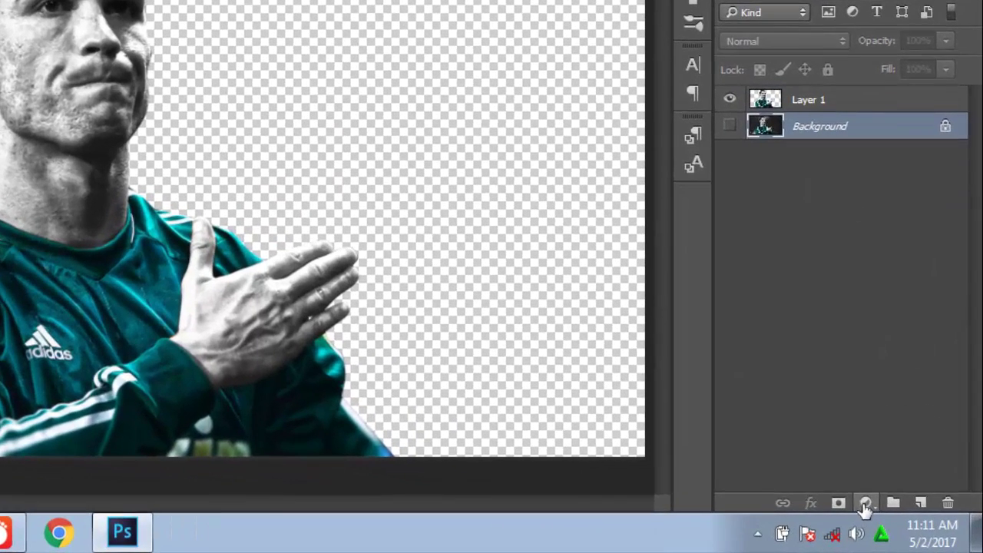
Add a red (d43434) Solid Color fill layer behind the player.
{"action": "left_click", "coordinate": [900, 518]}
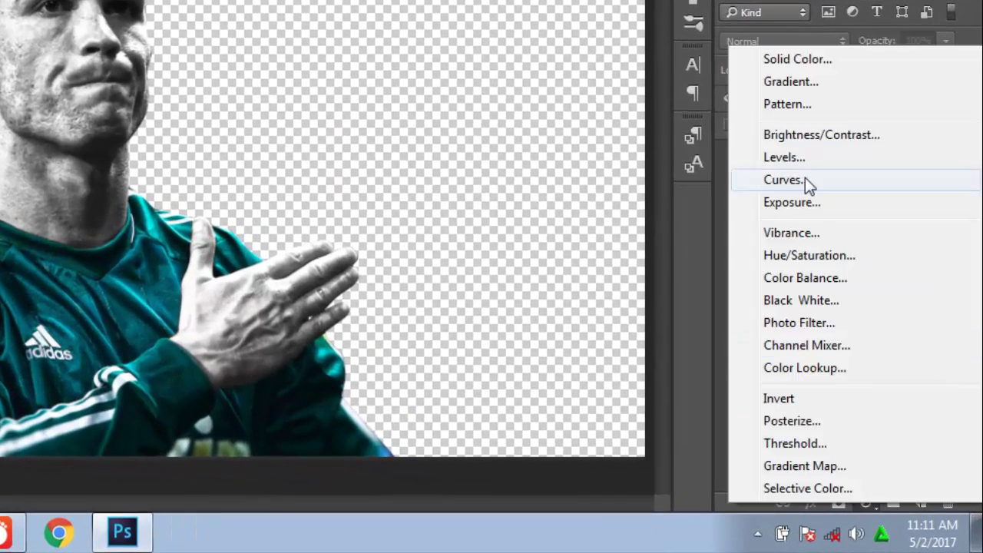
{"action": "left_click", "coordinate": [793, 61]}
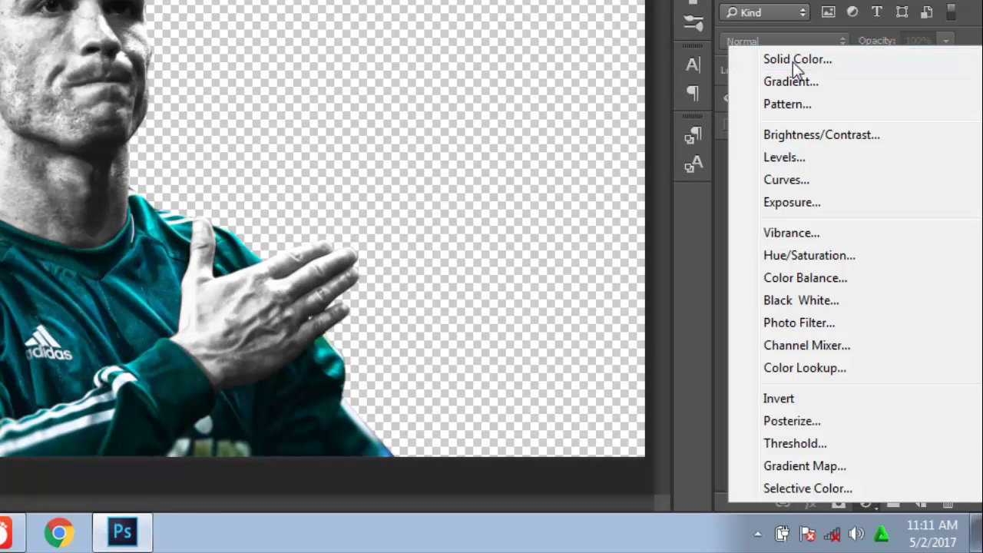
{"action": "mouse_move", "coordinate": [313, 141]}
{"action": "left_mouse_down"}
{"action": "mouse_move", "coordinate": [333, 135]}
{"action": "mouse_move", "coordinate": [277, 148]}
{"action": "left_mouse_up"}
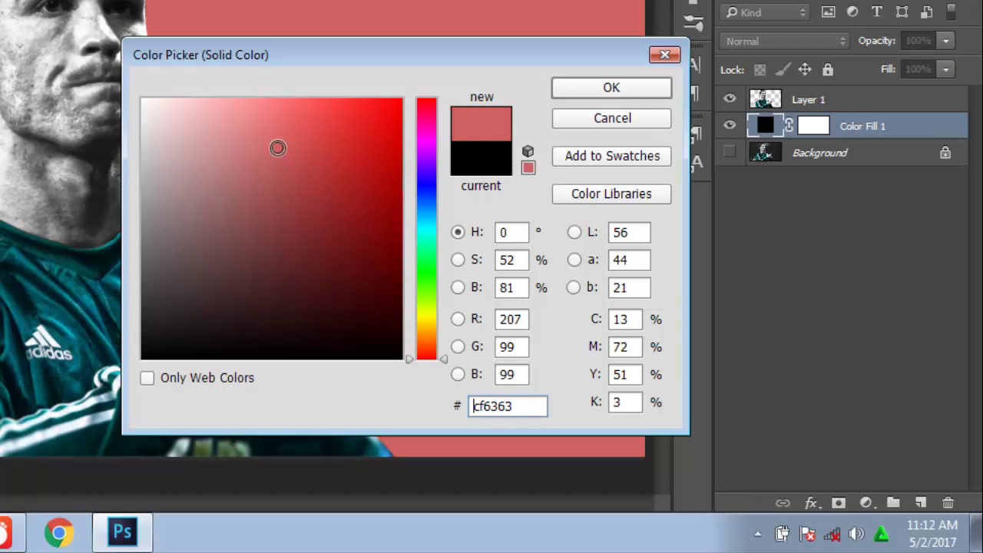
{"action": "mouse_move", "coordinate": [278, 146]}
{"action": "left_mouse_down"}
{"action": "mouse_move", "coordinate": [285, 127]}
{"action": "mouse_move", "coordinate": [334, 110]}
{"action": "mouse_move", "coordinate": [345, 112]}
{"action": "mouse_move", "coordinate": [339, 143]}
{"action": "left_mouse_up"}
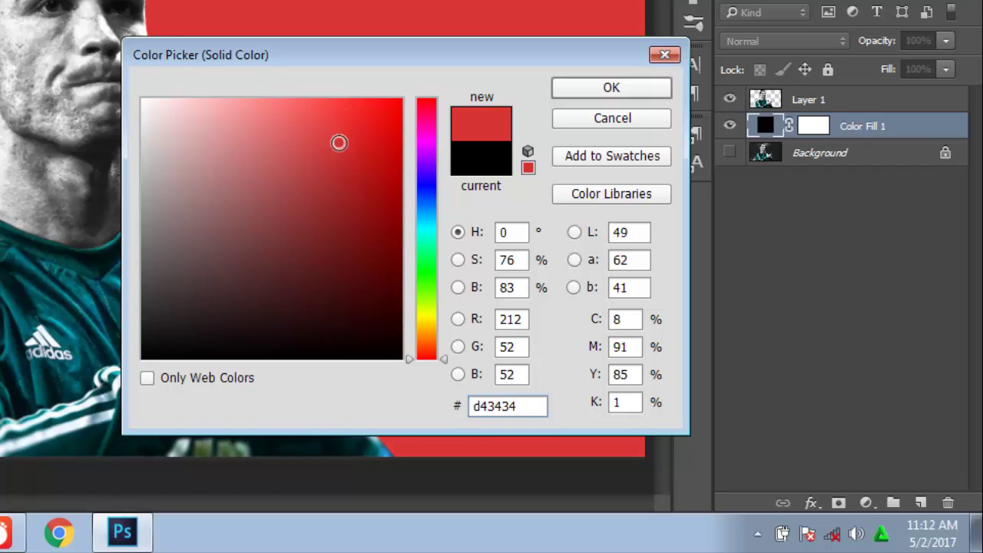
{"action": "left_click", "coordinate": [602, 91]}
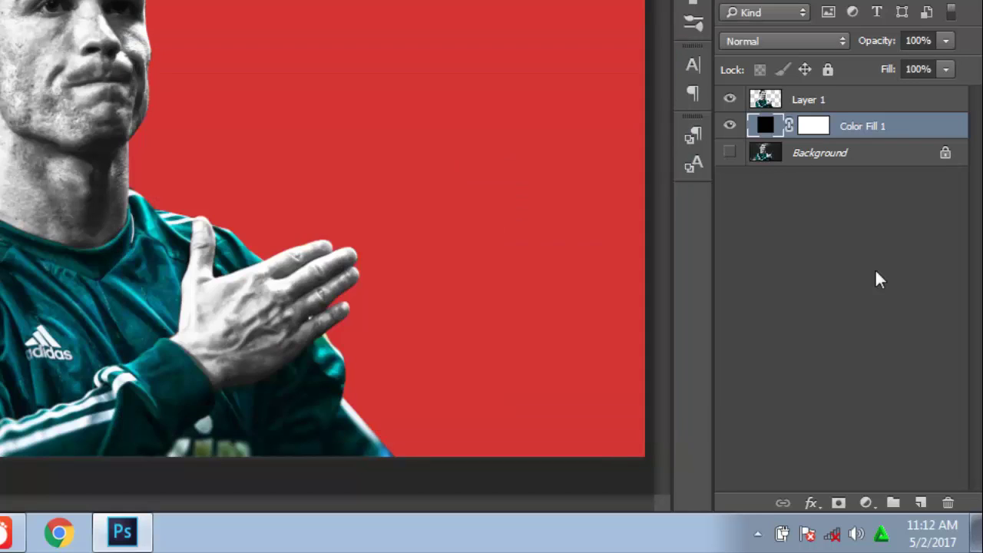
{"action": "left_click", "coordinate": [865, 504]}
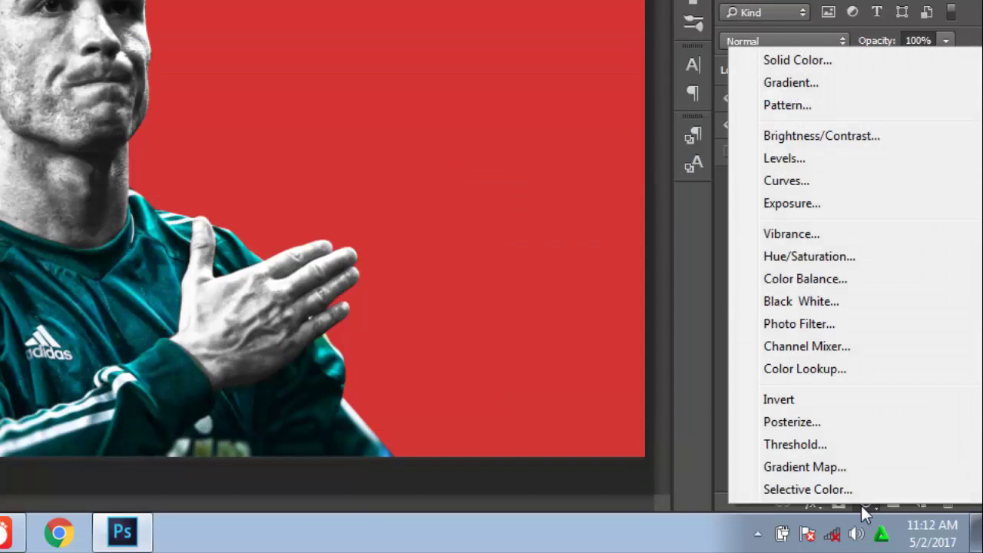
Add a Radial gradient fill layer, reversed and scaled to 505%.
{"action": "left_click", "coordinate": [780, 83]}
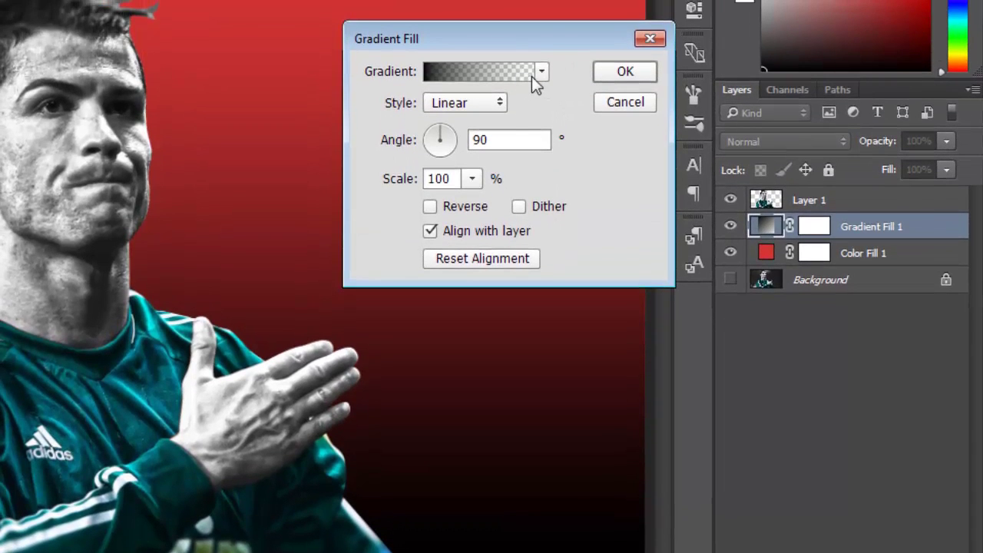
{"action": "left_click", "coordinate": [468, 103]}
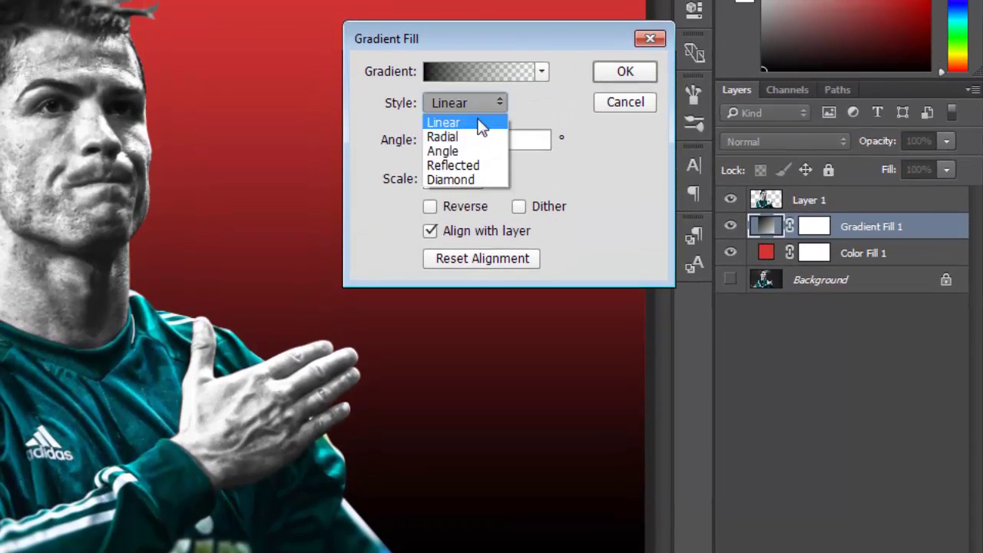
{"action": "left_click", "coordinate": [457, 135]}
{"action": "mouse_move", "coordinate": [472, 178]}
{"action": "left_mouse_down"}
{"action": "mouse_move", "coordinate": [501, 202]}
{"action": "mouse_move", "coordinate": [462, 205]}
{"action": "mouse_move", "coordinate": [518, 205]}
{"action": "mouse_move", "coordinate": [501, 204]}
{"action": "left_mouse_up"}
{"action": "left_click", "coordinate": [430, 206]}
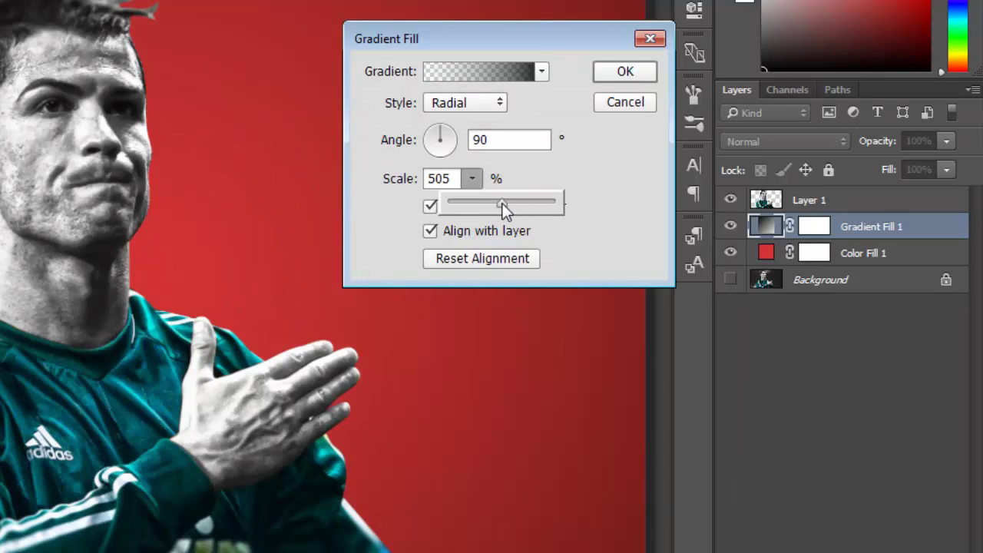
{"action": "left_click", "coordinate": [593, 149]}
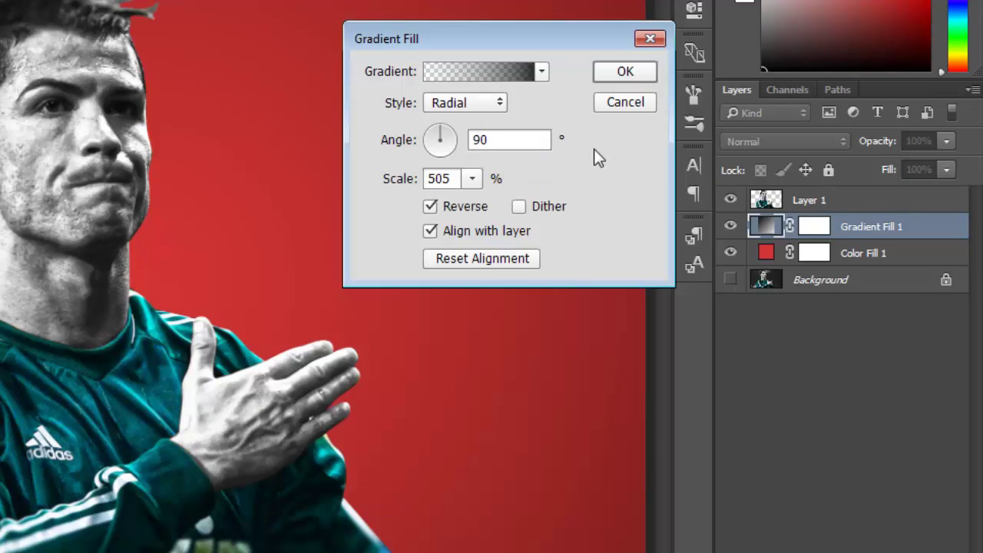
{"action": "left_click", "coordinate": [623, 74]}
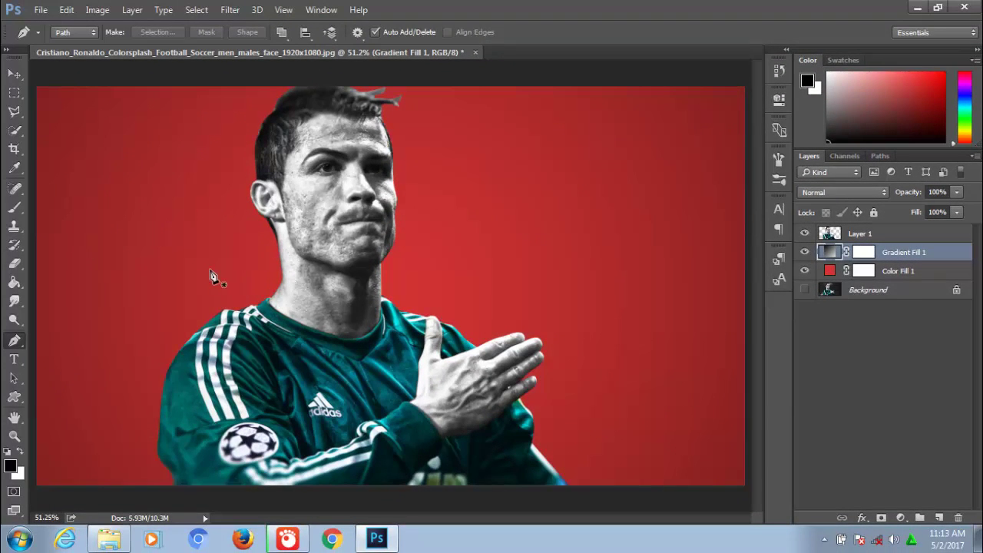
Make the player's layer active and switch to the Polygonal Lasso tool.
{"action": "left_click", "coordinate": [15, 302]}
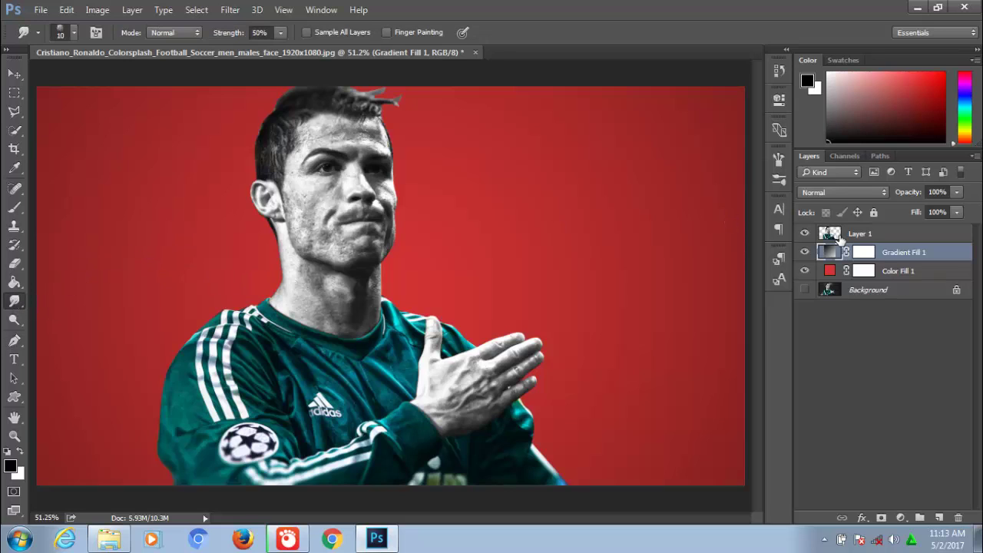
{"action": "left_click", "coordinate": [830, 235]}
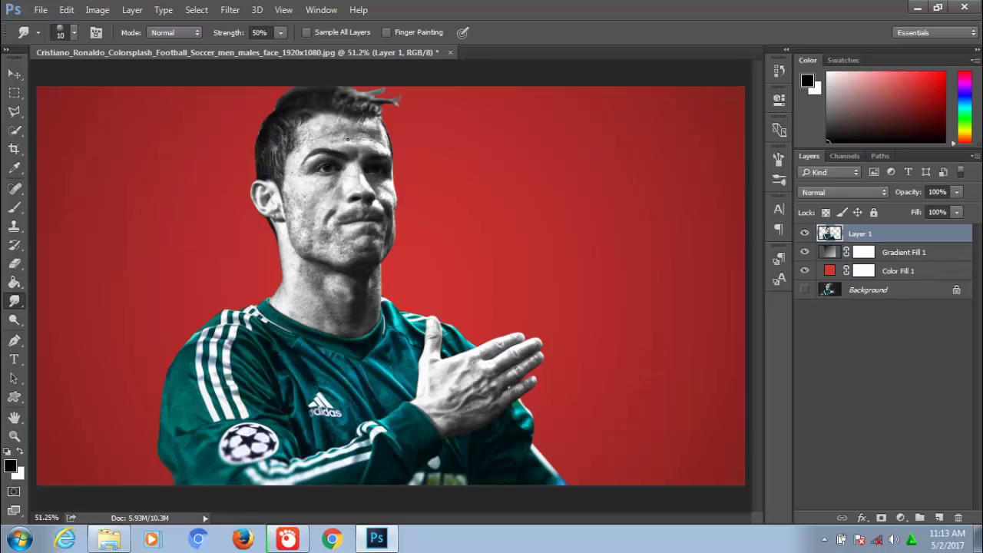
{"action": "left_click", "coordinate": [14, 114]}
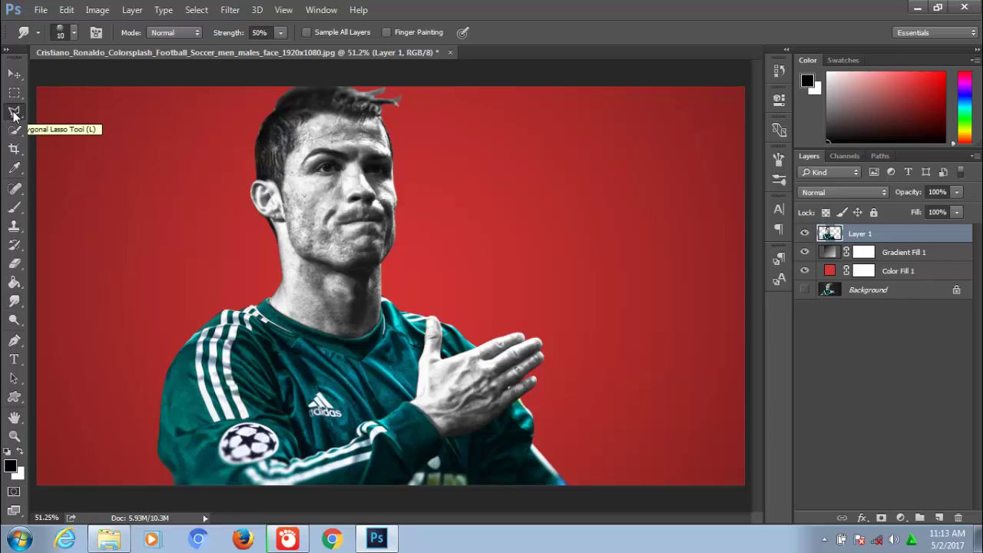
Outline the head and neck from above the hair down to the collar, closing the selection.
{"action": "left_click", "coordinate": [237, 89]}
{"action": "left_click", "coordinate": [251, 262]}
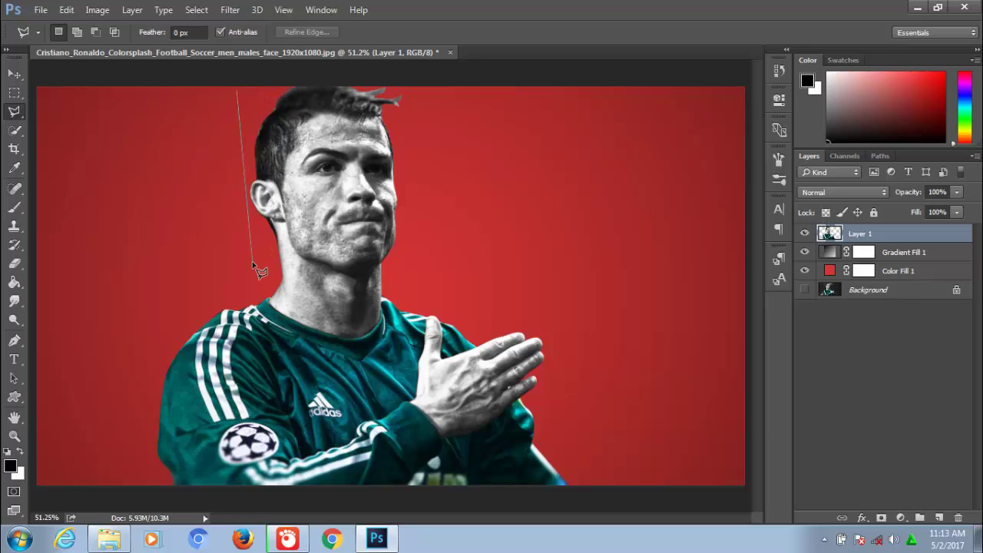
{"action": "left_click", "coordinate": [270, 299]}
{"action": "left_click", "coordinate": [333, 337]}
{"action": "left_click", "coordinate": [377, 330]}
{"action": "left_click", "coordinate": [382, 291]}
{"action": "left_click", "coordinate": [402, 273]}
{"action": "left_click", "coordinate": [428, 98]}
{"action": "left_click", "coordinate": [398, 74]}
{"action": "left_click", "coordinate": [245, 79]}
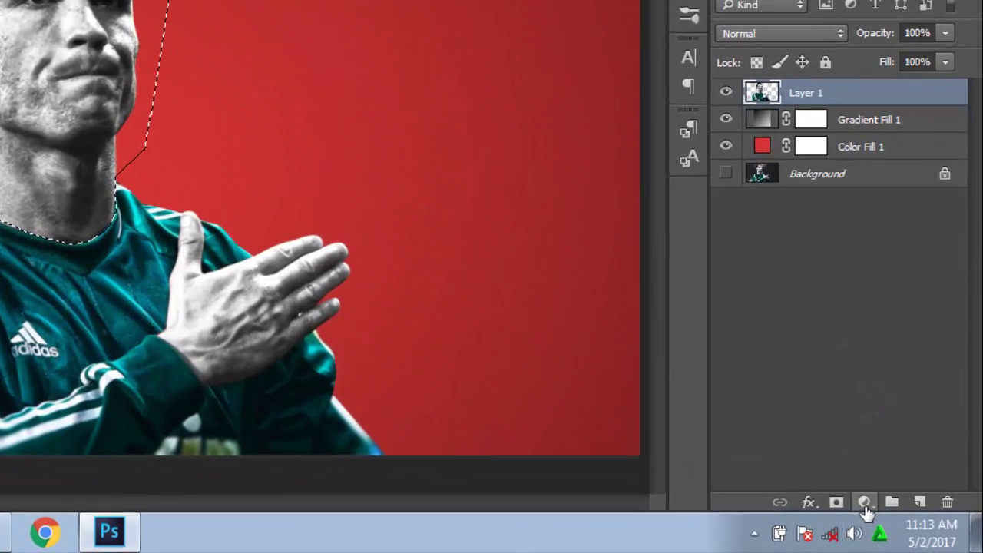
Posterize the head selection to 4 levels and merge Posterize 1 into Layer 1.
{"action": "left_click", "coordinate": [901, 518]}
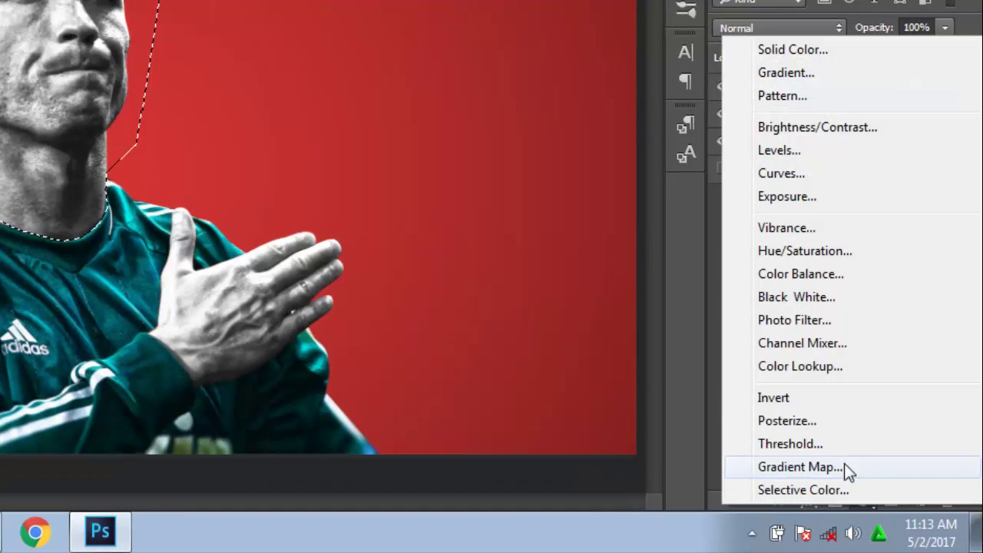
{"action": "left_click", "coordinate": [807, 424]}
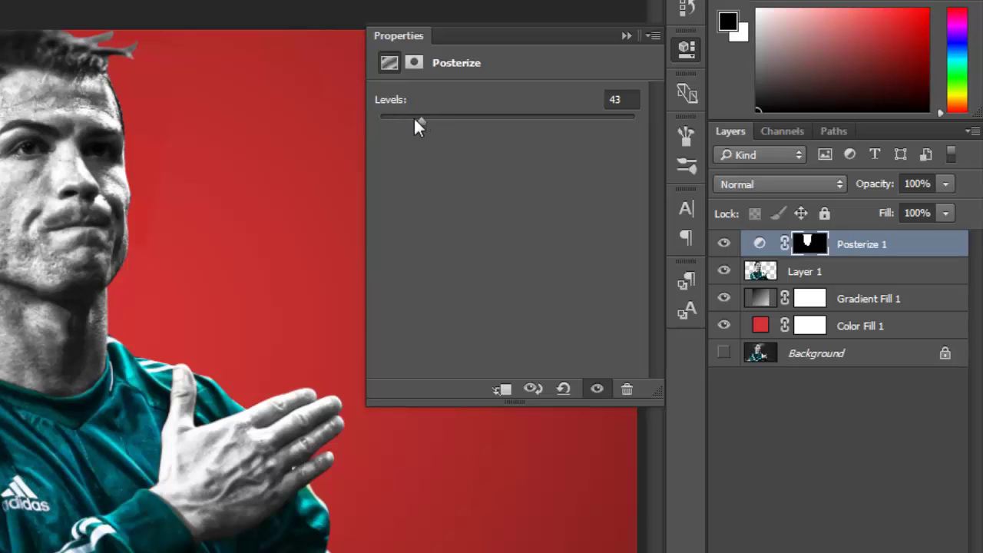
{"action": "left_click_drag", "start_coordinate": [393, 119], "coordinate": [383, 120]}
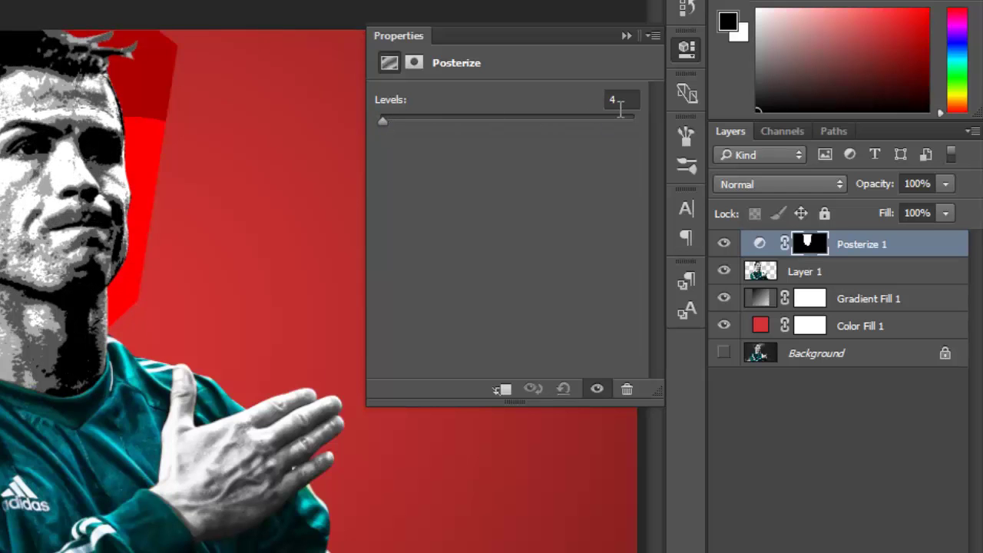
{"action": "left_click", "coordinate": [625, 37]}
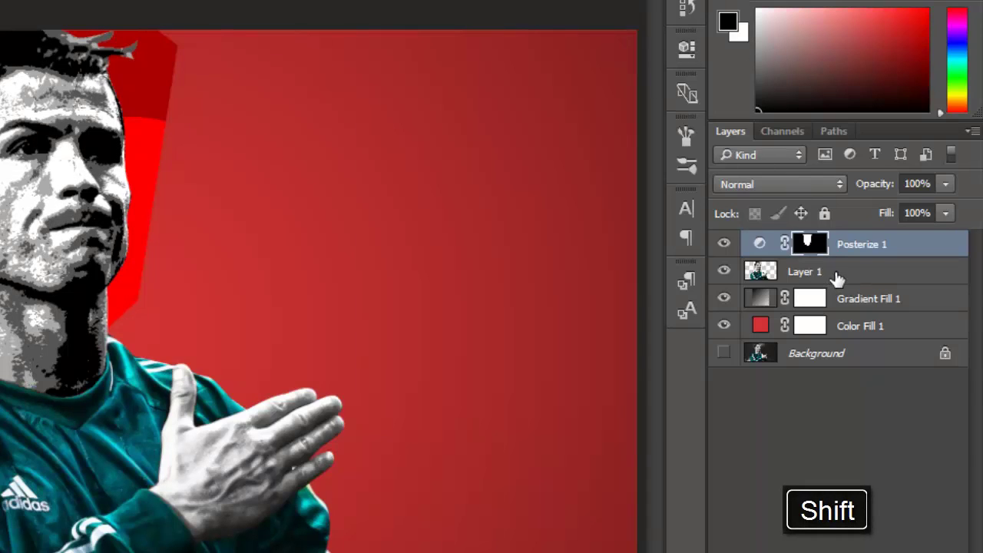
{"action": "left_click", "coordinate": [837, 278], "text": "shift"}
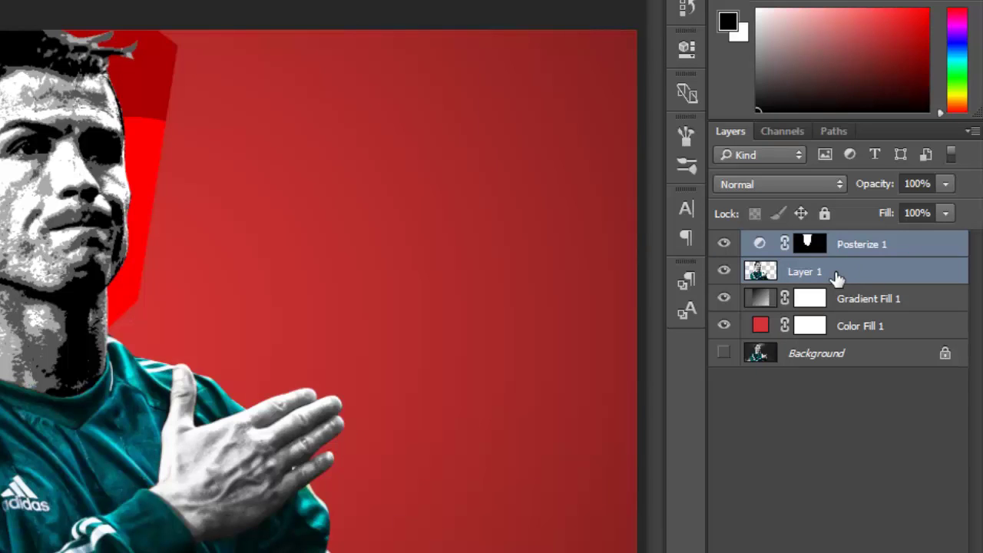
{"action": "key", "text": "ctrl+e"}
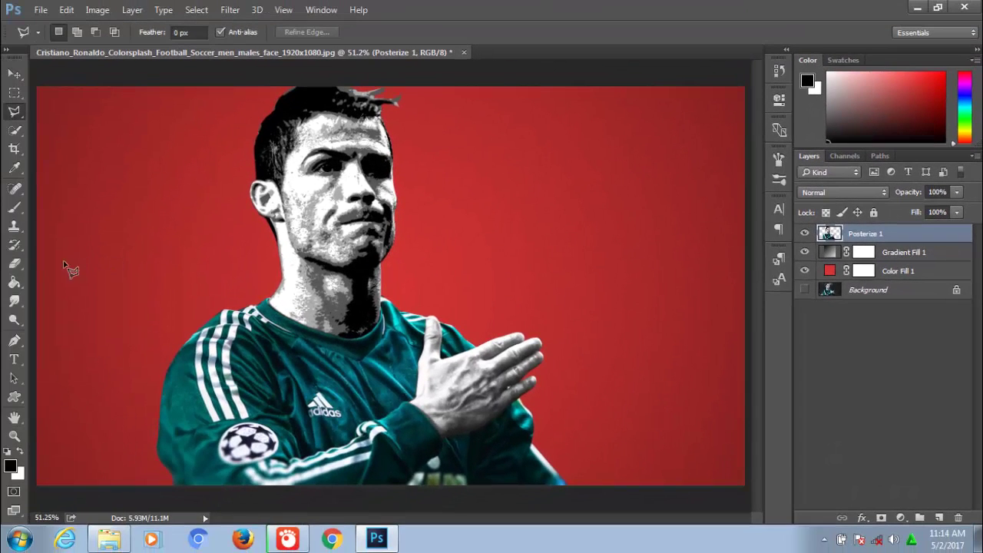
Zoom in on the cheek and set up the Smudge tool with a larger soft round brush.
{"action": "left_click", "coordinate": [14, 303]}
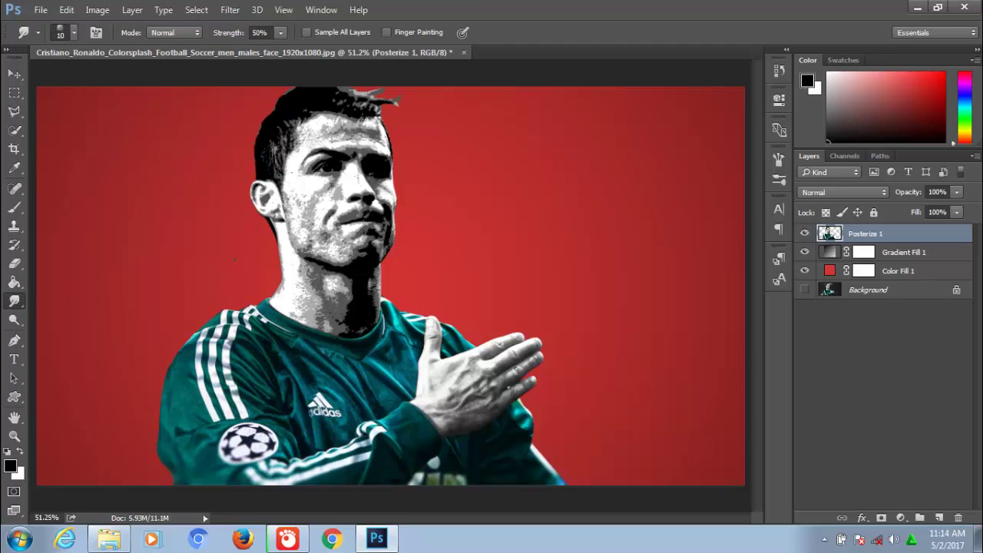
{"action": "left_click", "coordinate": [15, 435]}
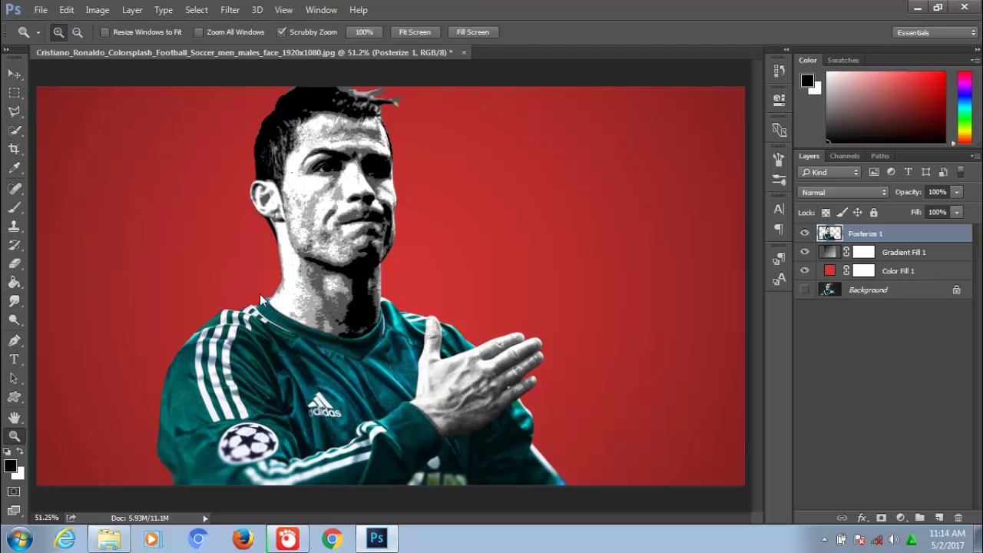
{"action": "left_click", "coordinate": [329, 202]}
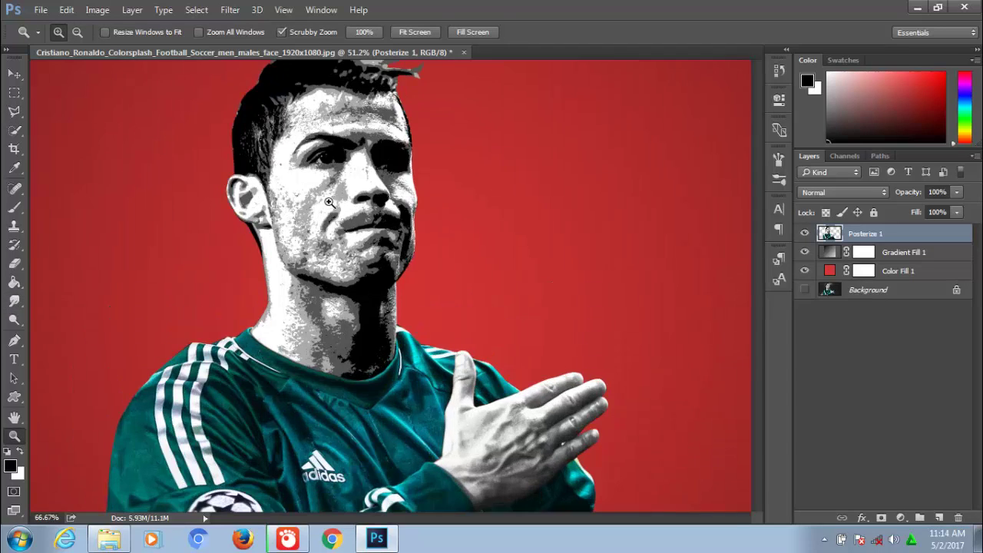
{"action": "left_click", "coordinate": [334, 208]}
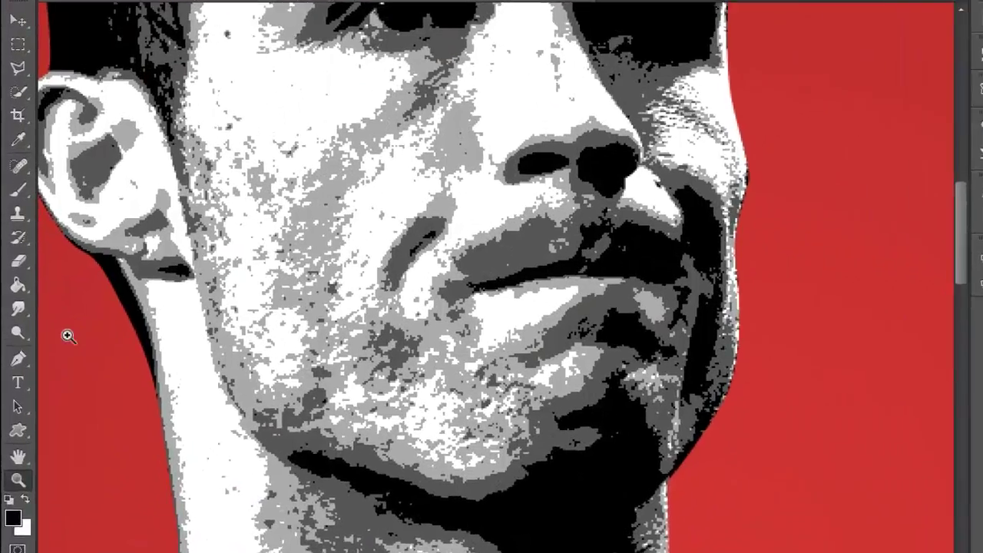
{"action": "left_click", "coordinate": [14, 301]}
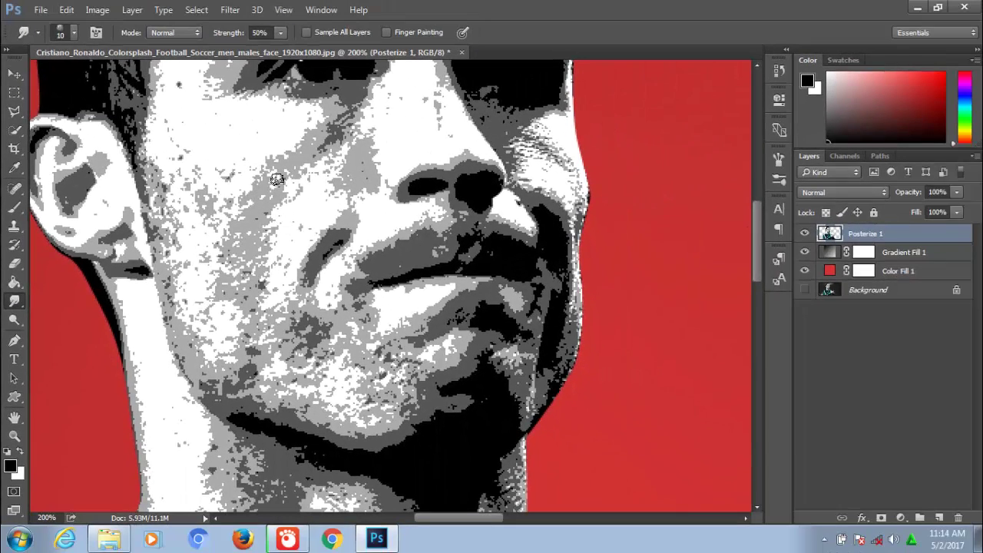
{"action": "right_click", "coordinate": [276, 179]}
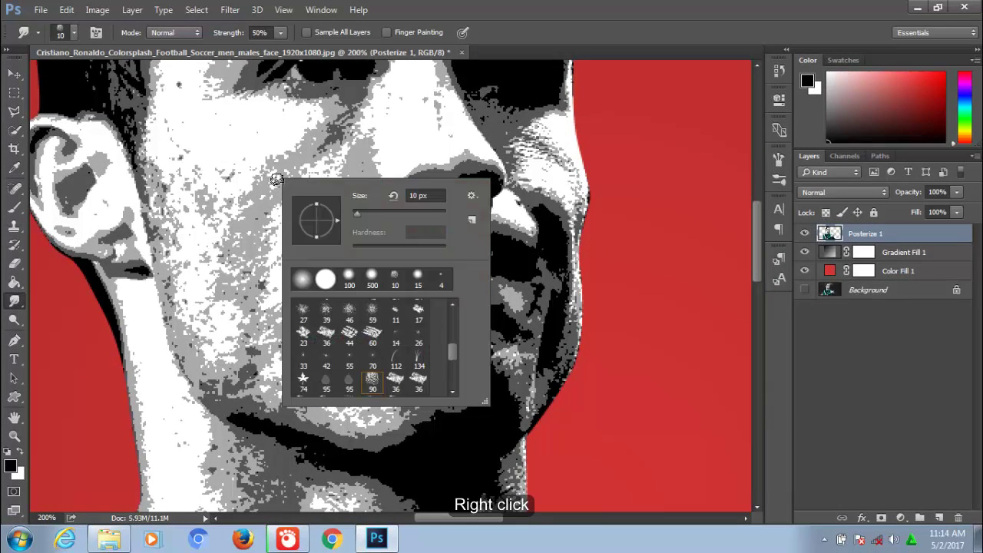
{"action": "left_click", "coordinate": [306, 281]}
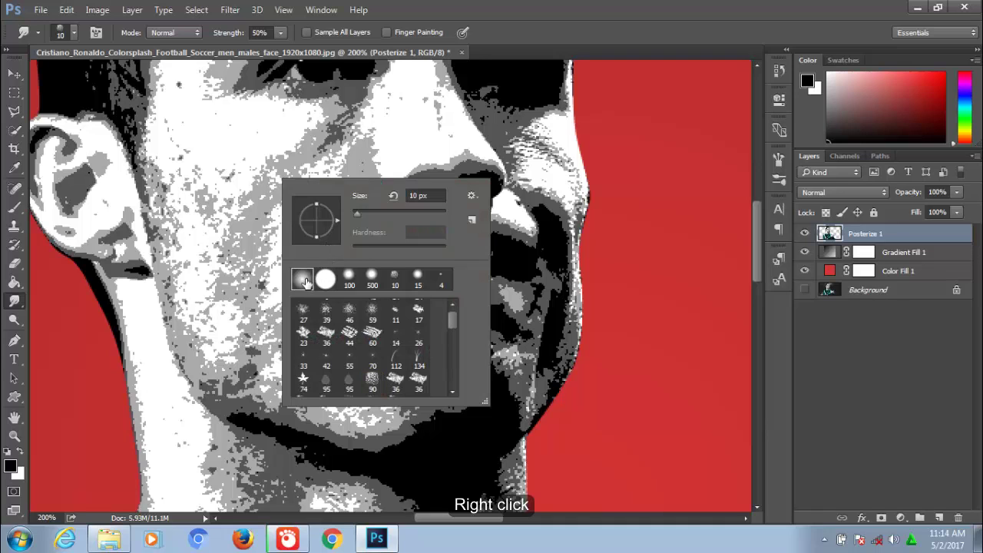
{"action": "key", "text": "Return"}
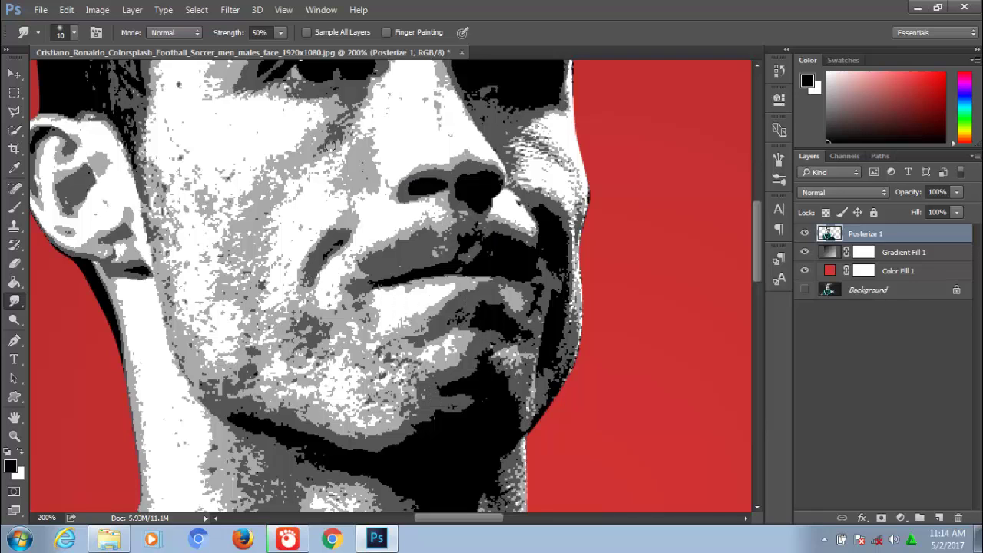
{"action": "key", "text": "bracketright"}
{"action": "key", "text": "bracketright"}
Smear the cheek's grey tones down to the jaw and across toward the nose.
{"action": "mouse_move", "coordinate": [300, 150]}
{"action": "left_mouse_down"}
{"action": "mouse_move", "coordinate": [215, 220]}
{"action": "mouse_move", "coordinate": [226, 257]}
{"action": "mouse_move", "coordinate": [210, 355]}
{"action": "left_mouse_up"}
{"action": "key", "text": "bracketleft"}
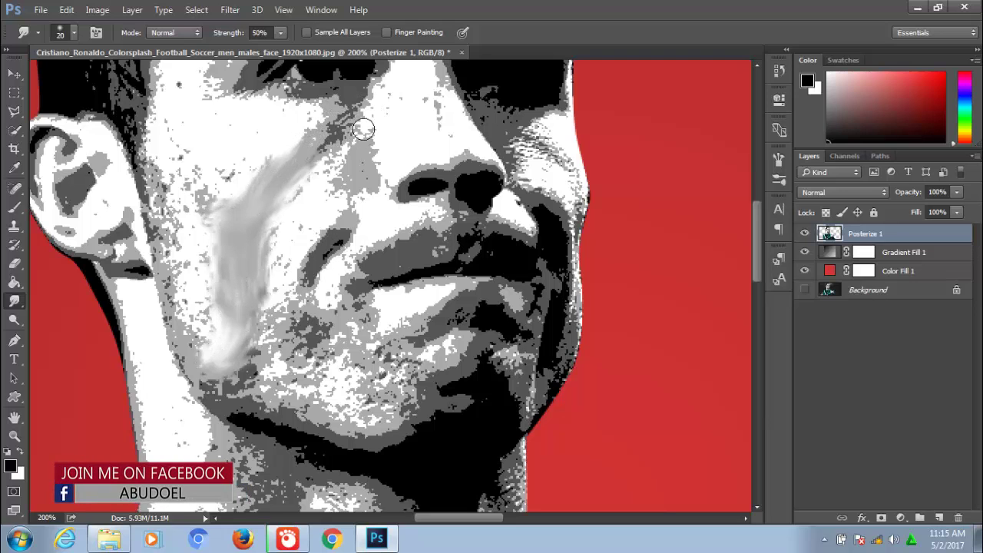
{"action": "mouse_move", "coordinate": [363, 129]}
{"action": "left_mouse_down"}
{"action": "mouse_move", "coordinate": [342, 158]}
{"action": "mouse_move", "coordinate": [274, 204]}
{"action": "left_mouse_up"}
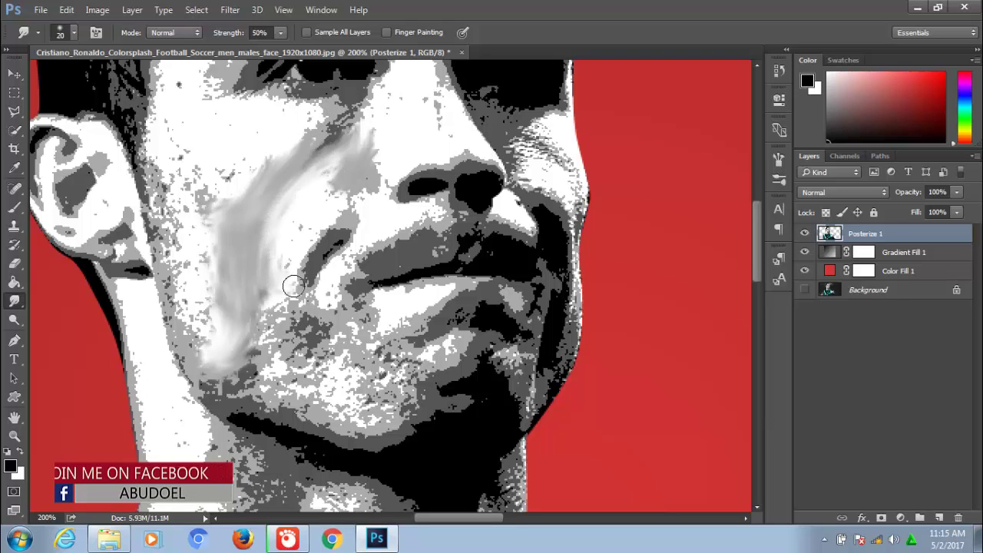
{"action": "left_click_drag", "start_coordinate": [294, 285], "coordinate": [230, 347]}
{"action": "left_click_drag", "start_coordinate": [281, 324], "coordinate": [215, 388]}
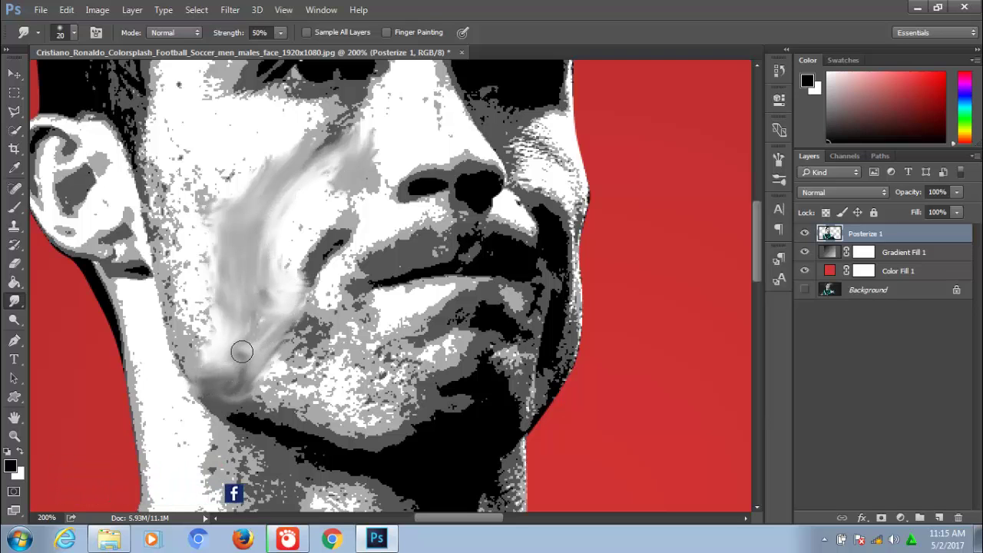
{"action": "left_click_drag", "start_coordinate": [241, 351], "coordinate": [196, 372]}
{"action": "left_click_drag", "start_coordinate": [179, 284], "coordinate": [207, 342]}
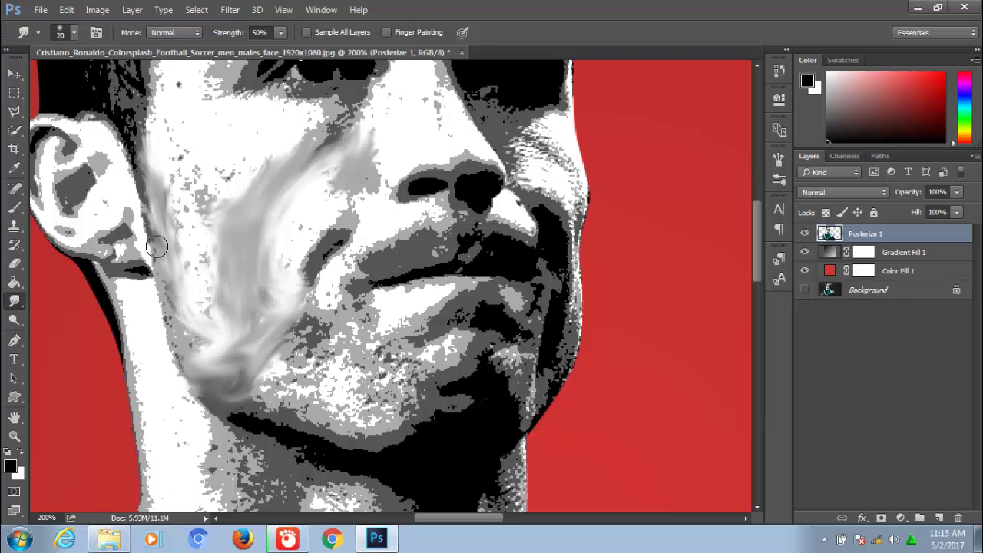
{"action": "mouse_move", "coordinate": [158, 238]}
{"action": "left_mouse_down"}
{"action": "mouse_move", "coordinate": [205, 353]}
{"action": "mouse_move", "coordinate": [253, 415]}
{"action": "mouse_move", "coordinate": [385, 420]}
{"action": "mouse_move", "coordinate": [338, 427]}
{"action": "mouse_move", "coordinate": [311, 411]}
{"action": "mouse_move", "coordinate": [288, 275]}
{"action": "left_mouse_up"}
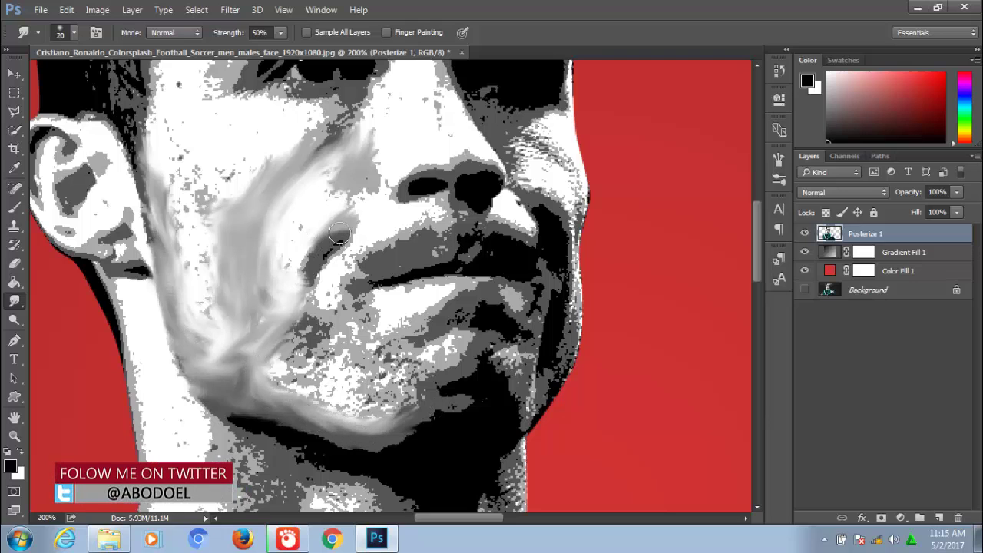
{"action": "mouse_move", "coordinate": [373, 177]}
{"action": "left_mouse_down"}
{"action": "mouse_move", "coordinate": [377, 184]}
{"action": "mouse_move", "coordinate": [320, 176]}
{"action": "left_mouse_up"}
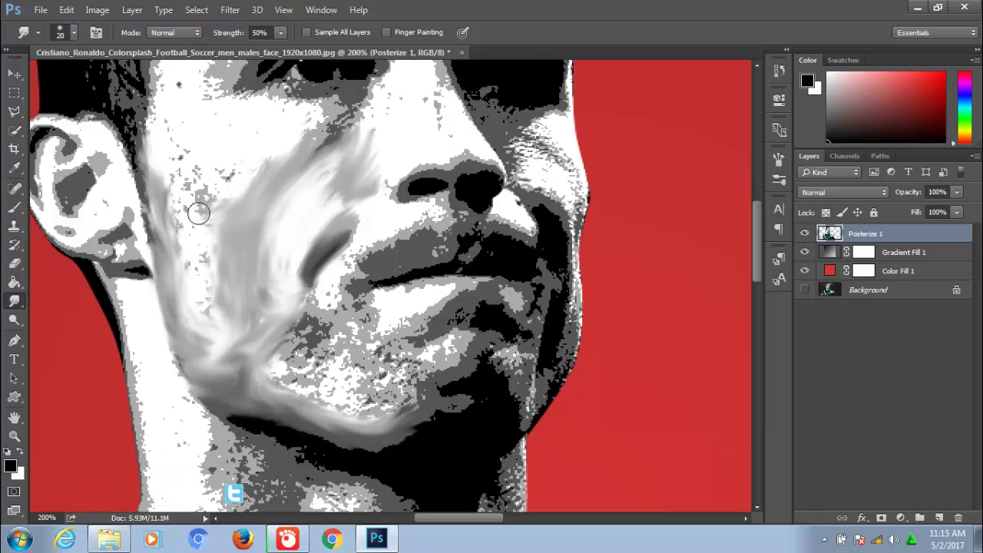
{"action": "mouse_move", "coordinate": [193, 208]}
{"action": "left_mouse_down"}
{"action": "mouse_move", "coordinate": [160, 122]}
{"action": "mouse_move", "coordinate": [188, 211]}
{"action": "left_mouse_up"}
Switch to a textured bristle brush and streak the cheek from the ear up toward the eye.
{"action": "right_click", "coordinate": [218, 149]}
{"action": "scroll", "coordinate": [394, 308], "scroll_direction": "down", "scroll_amount": 5}
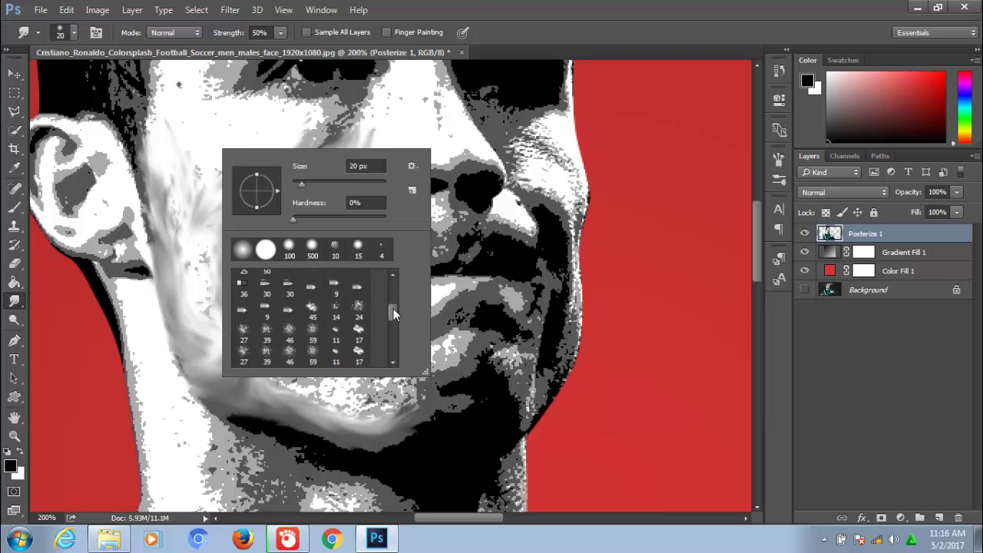
{"action": "left_click", "coordinate": [288, 352]}
{"action": "key", "text": "Return"}
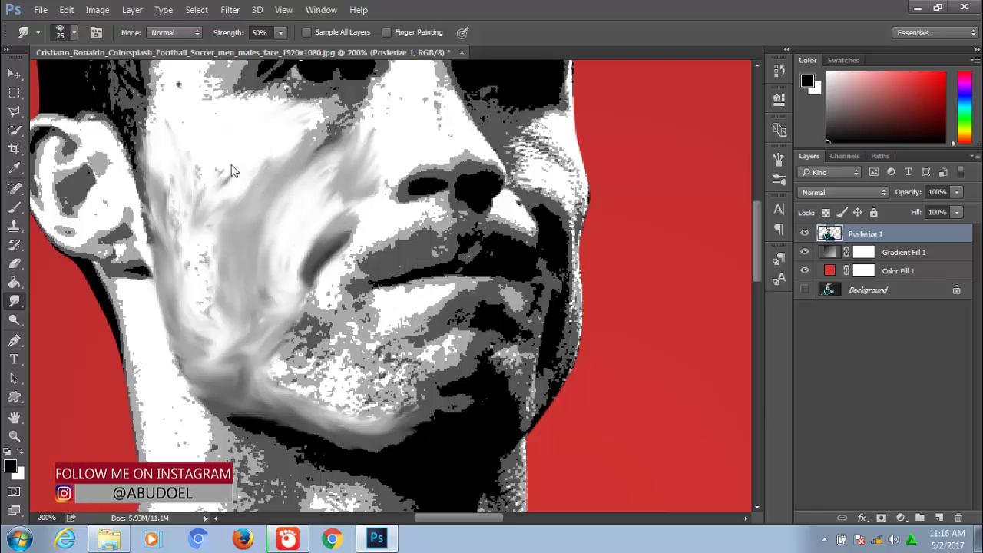
{"action": "left_click_drag", "start_coordinate": [202, 149], "coordinate": [195, 220]}
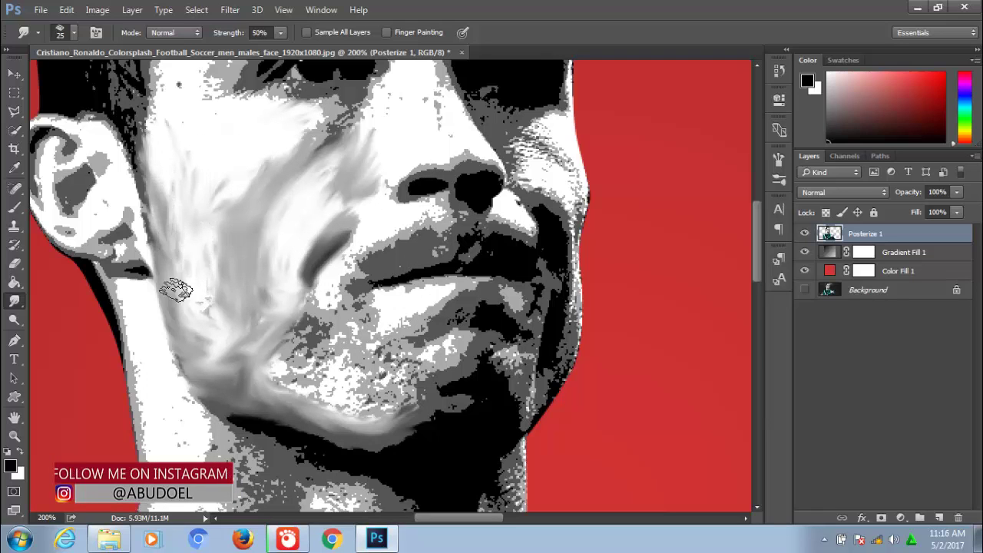
{"action": "mouse_move", "coordinate": [202, 267]}
{"action": "left_mouse_down"}
{"action": "mouse_move", "coordinate": [305, 131]}
{"action": "mouse_move", "coordinate": [344, 103]}
{"action": "left_mouse_up"}
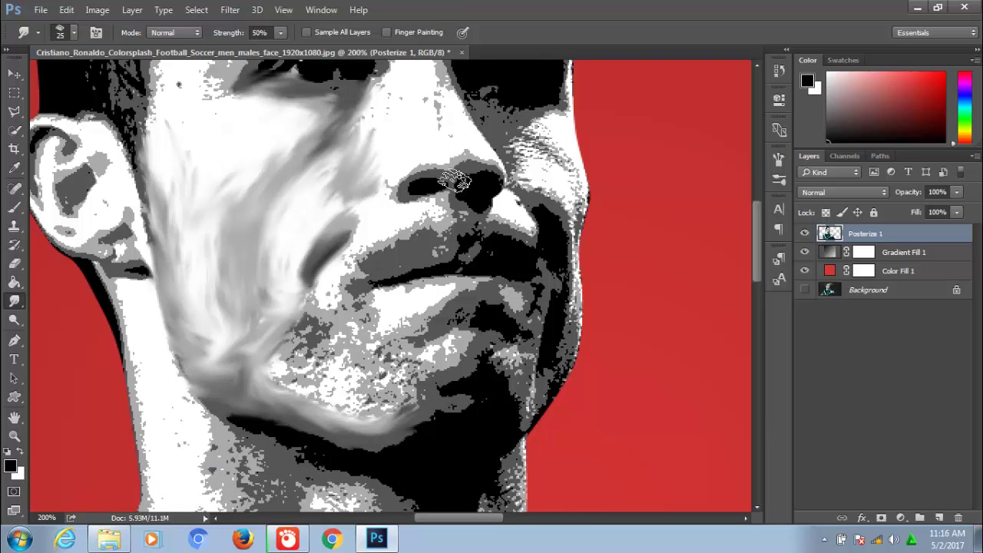
{"action": "scroll", "coordinate": [455, 181], "scroll_direction": "up", "scroll_amount": 5}
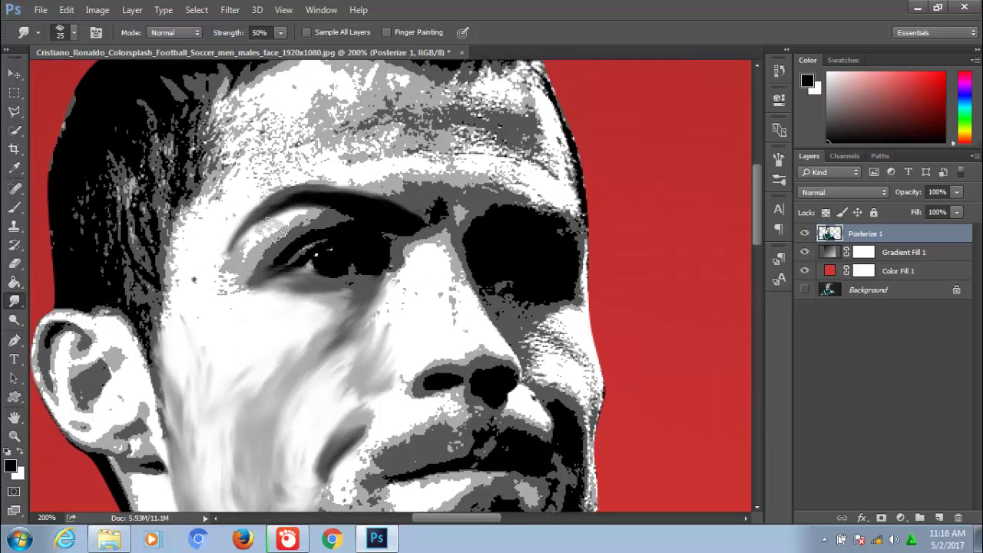
Smudge the eyebrow, eyelid, temple and lower forehead into smooth strokes.
{"action": "mouse_move", "coordinate": [273, 224]}
{"action": "left_mouse_down"}
{"action": "mouse_move", "coordinate": [318, 209]}
{"action": "mouse_move", "coordinate": [350, 218]}
{"action": "left_mouse_up"}
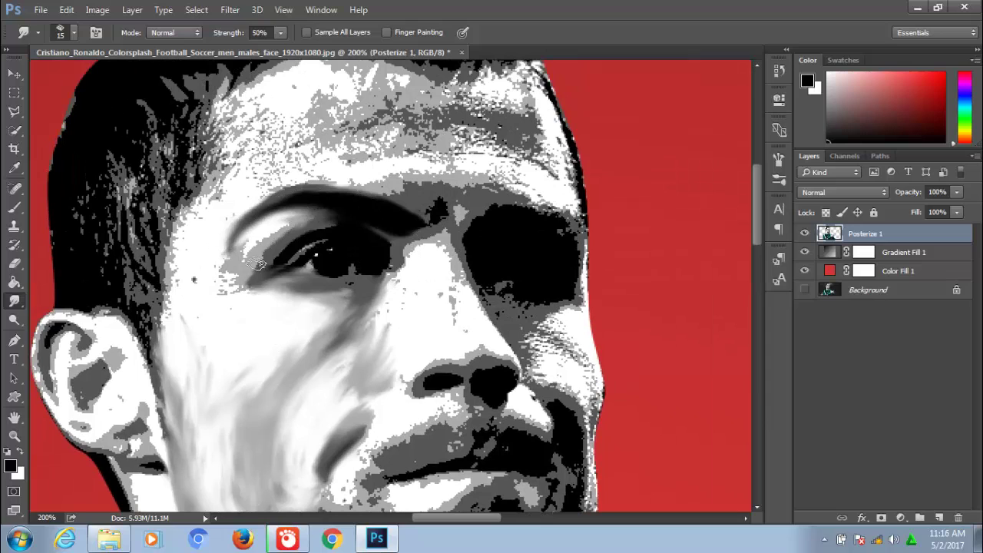
{"action": "left_click_drag", "start_coordinate": [259, 263], "coordinate": [252, 259]}
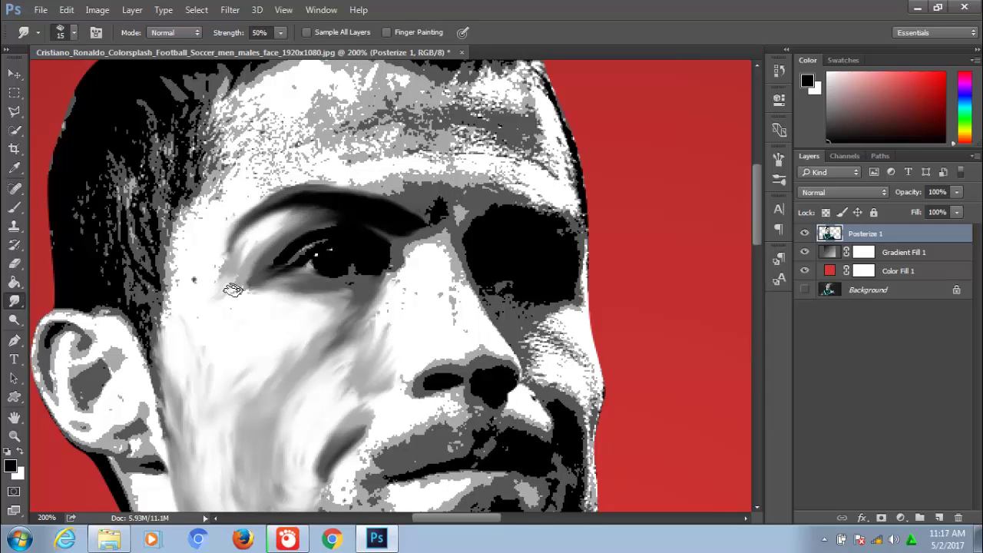
{"action": "mouse_move", "coordinate": [217, 190]}
{"action": "left_mouse_down"}
{"action": "mouse_move", "coordinate": [165, 344]}
{"action": "mouse_move", "coordinate": [196, 198]}
{"action": "mouse_move", "coordinate": [224, 168]}
{"action": "left_mouse_up"}
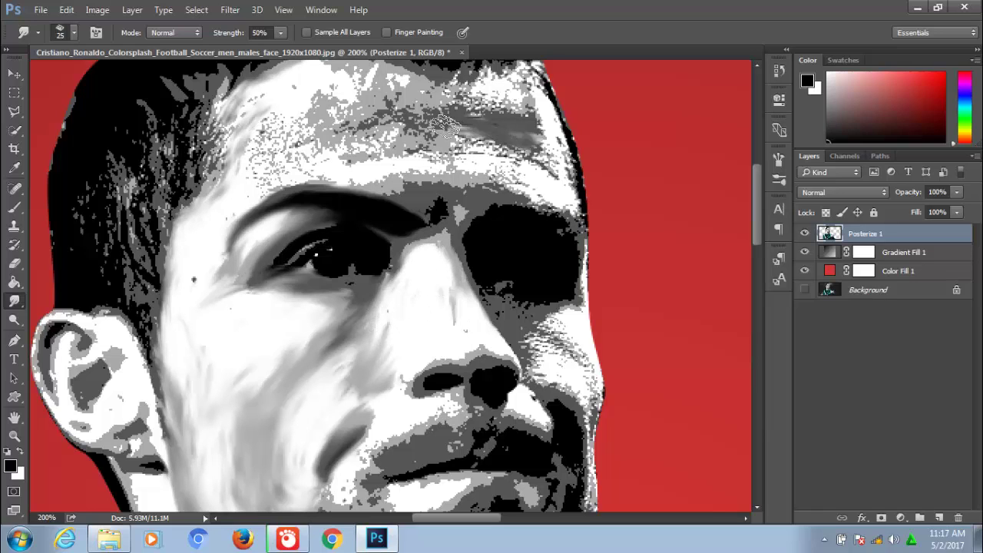
{"action": "left_click_drag", "start_coordinate": [527, 138], "coordinate": [384, 121]}
{"action": "mouse_move", "coordinate": [529, 115]}
{"action": "left_mouse_down"}
{"action": "mouse_move", "coordinate": [368, 115]}
{"action": "mouse_move", "coordinate": [403, 112]}
{"action": "left_mouse_up"}
{"action": "mouse_move", "coordinate": [543, 159]}
{"action": "left_mouse_down"}
{"action": "mouse_move", "coordinate": [296, 144]}
{"action": "mouse_move", "coordinate": [441, 152]}
{"action": "left_mouse_up"}
{"action": "mouse_move", "coordinate": [530, 190]}
{"action": "left_mouse_down"}
{"action": "mouse_move", "coordinate": [330, 188]}
{"action": "mouse_move", "coordinate": [405, 173]}
{"action": "left_mouse_up"}
Blend the brow and left forehead specks, bringing the top of the head into view.
{"action": "left_click_drag", "start_coordinate": [530, 165], "coordinate": [351, 158]}
{"action": "left_click_drag", "start_coordinate": [430, 146], "coordinate": [255, 197]}
{"action": "mouse_move", "coordinate": [426, 86]}
{"action": "left_mouse_down"}
{"action": "mouse_move", "coordinate": [305, 132]}
{"action": "mouse_move", "coordinate": [418, 100]}
{"action": "mouse_move", "coordinate": [253, 158]}
{"action": "mouse_move", "coordinate": [231, 99]}
{"action": "left_mouse_up"}
{"action": "left_click_drag", "start_coordinate": [223, 138], "coordinate": [185, 196]}
{"action": "left_click_drag", "start_coordinate": [234, 98], "coordinate": [185, 196]}
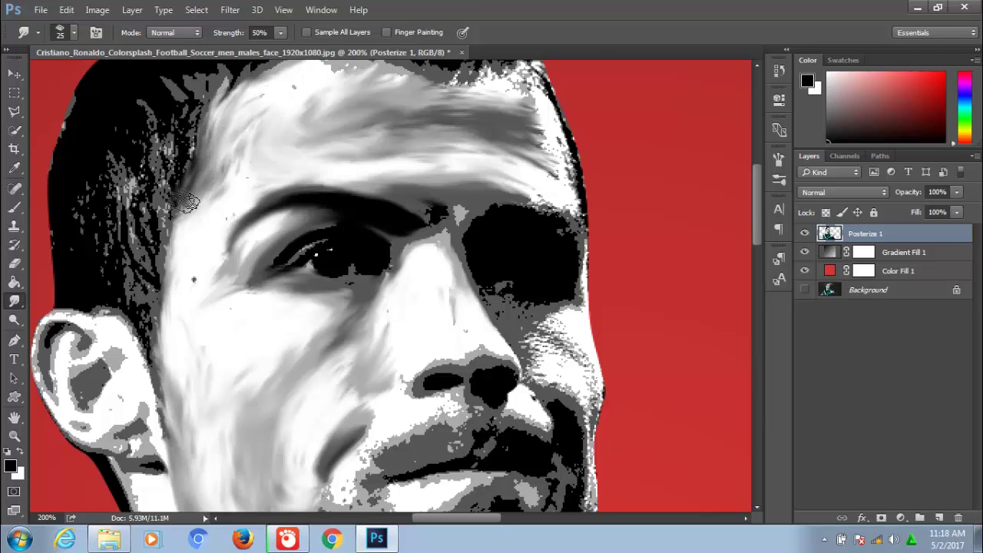
{"action": "left_click_drag", "start_coordinate": [430, 108], "coordinate": [367, 277]}
{"action": "mouse_move", "coordinate": [469, 244]}
{"action": "left_mouse_down"}
{"action": "mouse_move", "coordinate": [380, 263]}
{"action": "mouse_move", "coordinate": [467, 248]}
{"action": "left_mouse_up"}
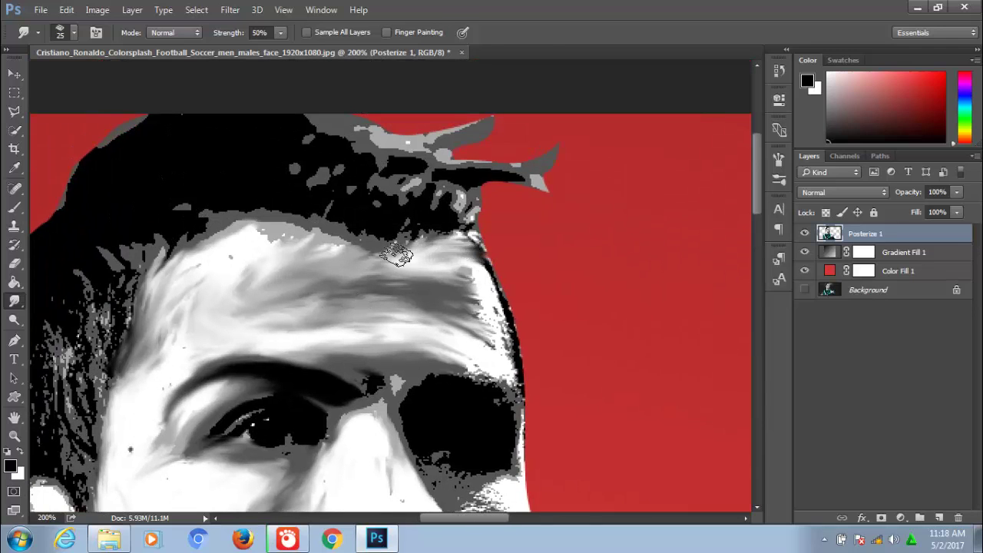
Smooth the right forehead, temple and hairline into the forehead.
{"action": "left_click_drag", "start_coordinate": [395, 254], "coordinate": [464, 274]}
{"action": "mouse_move", "coordinate": [436, 330]}
{"action": "left_mouse_down"}
{"action": "mouse_move", "coordinate": [498, 328]}
{"action": "mouse_move", "coordinate": [507, 359]}
{"action": "mouse_move", "coordinate": [438, 340]}
{"action": "left_mouse_up"}
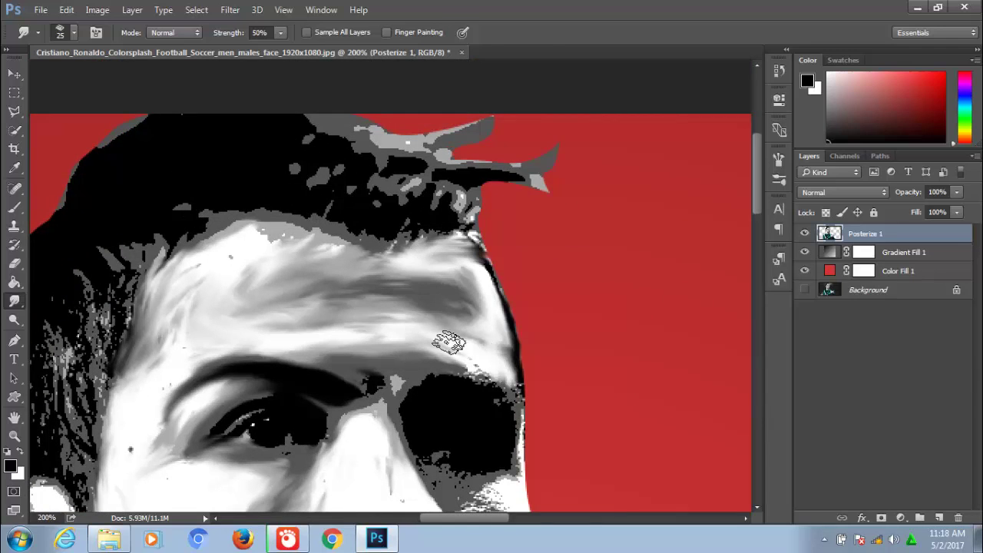
{"action": "mouse_move", "coordinate": [500, 274]}
{"action": "left_mouse_down"}
{"action": "mouse_move", "coordinate": [416, 247]}
{"action": "mouse_move", "coordinate": [487, 215]}
{"action": "left_mouse_up"}
{"action": "left_click_drag", "start_coordinate": [415, 223], "coordinate": [341, 225]}
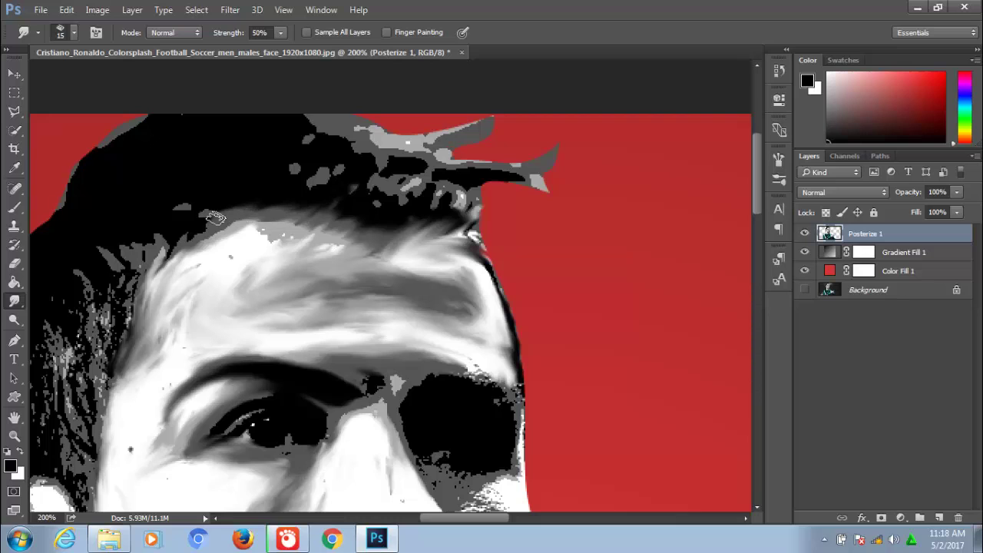
Pull the hair strands along the left face edge into dark smooth streaks.
{"action": "left_click_drag", "start_coordinate": [145, 236], "coordinate": [141, 244]}
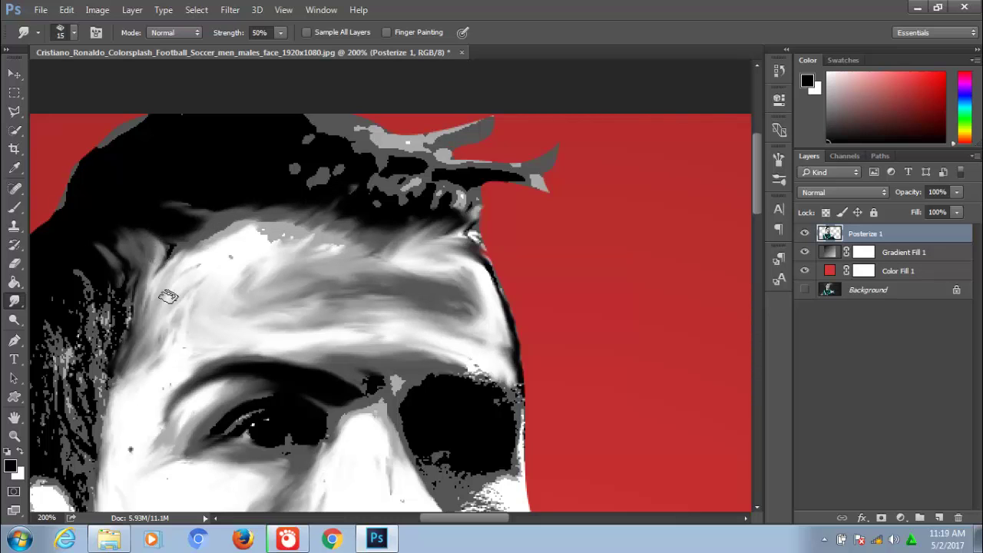
{"action": "mouse_move", "coordinate": [88, 277]}
{"action": "left_mouse_down"}
{"action": "mouse_move", "coordinate": [104, 326]}
{"action": "mouse_move", "coordinate": [107, 407]}
{"action": "left_mouse_up"}
{"action": "left_click_drag", "start_coordinate": [104, 307], "coordinate": [89, 472]}
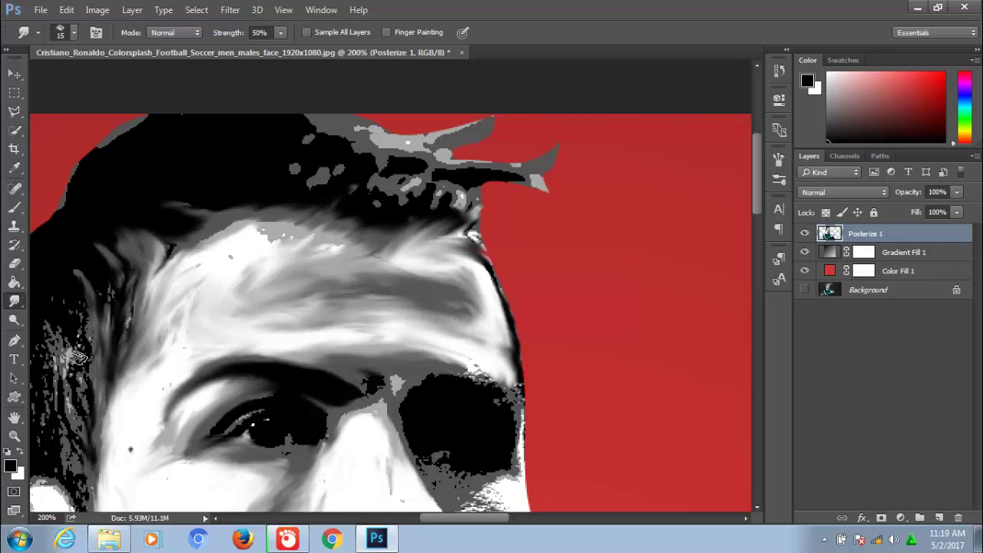
{"action": "left_click_drag", "start_coordinate": [79, 356], "coordinate": [77, 392]}
{"action": "left_click_drag", "start_coordinate": [73, 330], "coordinate": [69, 381]}
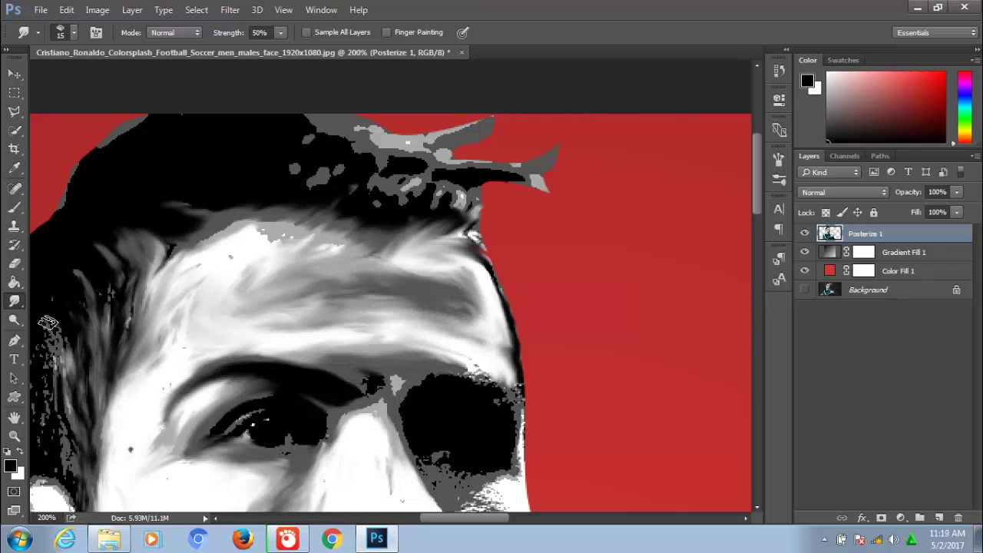
{"action": "mouse_move", "coordinate": [48, 321]}
{"action": "left_mouse_down"}
{"action": "mouse_move", "coordinate": [68, 384]}
{"action": "mouse_move", "coordinate": [51, 382]}
{"action": "left_mouse_up"}
{"action": "left_click_drag", "start_coordinate": [50, 420], "coordinate": [213, 382]}
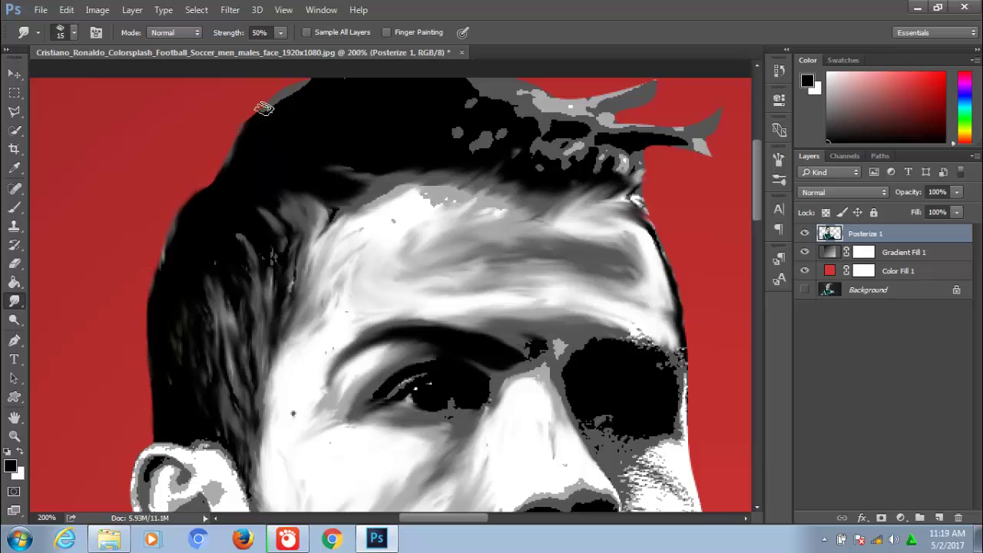
Smudge the grey top-hair strands and hairline with a size-25 brush, then reshape the right eye socket.
{"action": "scroll", "coordinate": [303, 169], "scroll_direction": "up", "scroll_amount": 5}
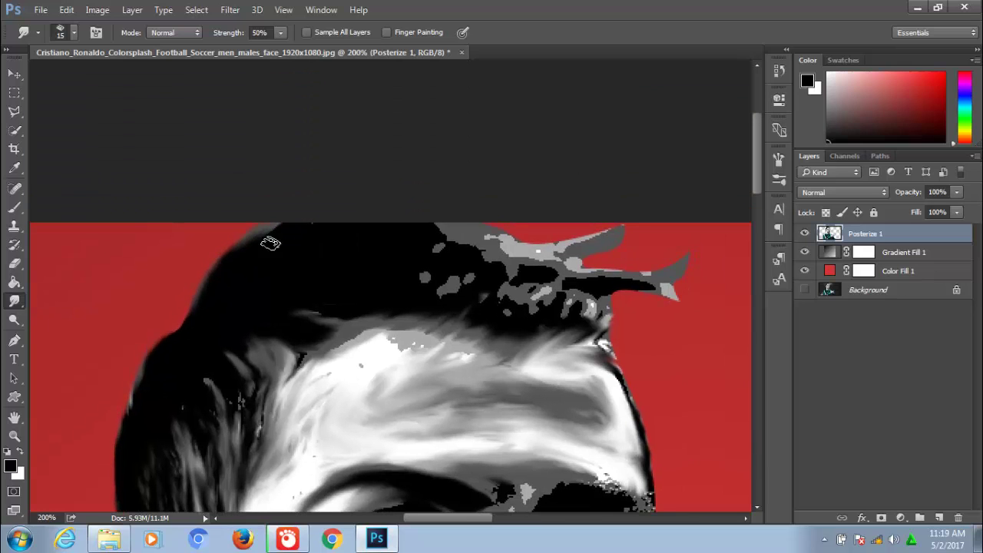
{"action": "left_click_drag", "start_coordinate": [423, 251], "coordinate": [414, 275]}
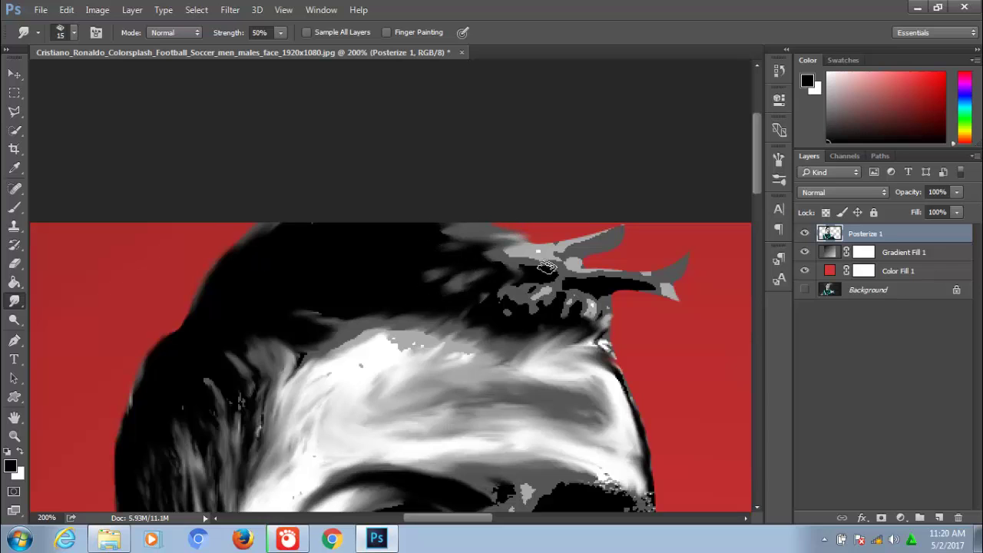
{"action": "mouse_move", "coordinate": [546, 266]}
{"action": "left_mouse_down"}
{"action": "mouse_move", "coordinate": [523, 322]}
{"action": "mouse_move", "coordinate": [587, 287]}
{"action": "mouse_move", "coordinate": [615, 298]}
{"action": "left_mouse_up"}
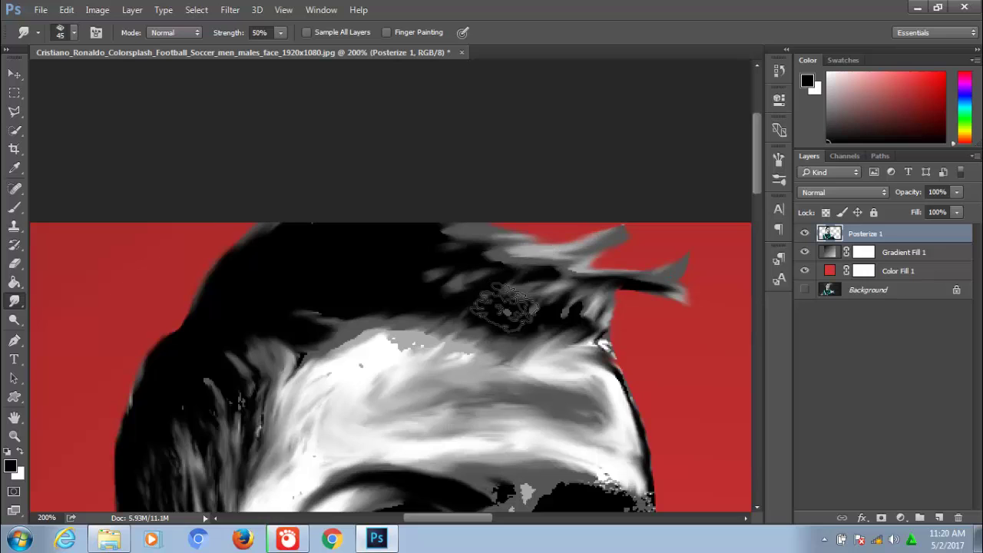
{"action": "key", "text": "bracketright"}
{"action": "left_click_drag", "start_coordinate": [543, 300], "coordinate": [603, 301]}
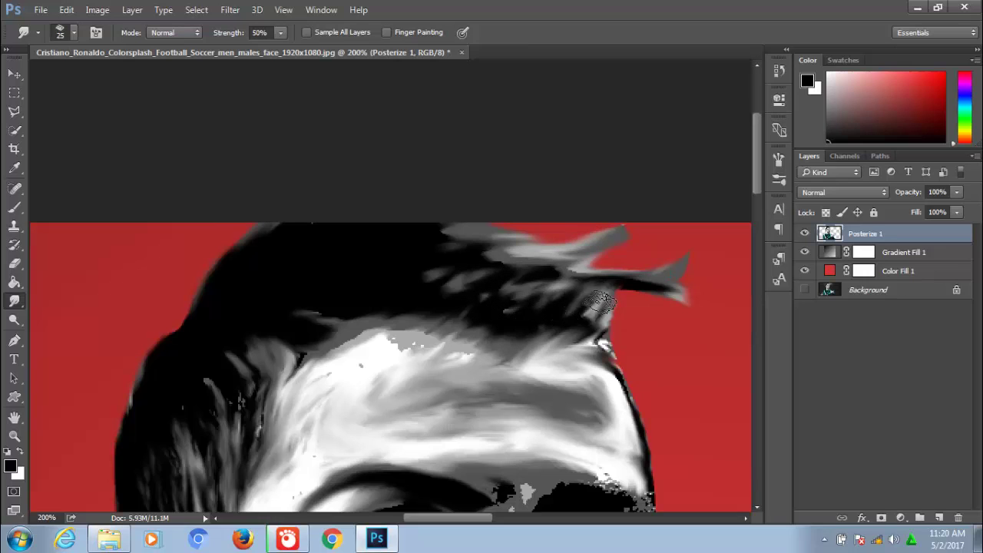
{"action": "mouse_move", "coordinate": [499, 255]}
{"action": "left_mouse_down"}
{"action": "mouse_move", "coordinate": [509, 268]}
{"action": "mouse_move", "coordinate": [436, 336]}
{"action": "mouse_move", "coordinate": [460, 351]}
{"action": "mouse_move", "coordinate": [308, 369]}
{"action": "mouse_move", "coordinate": [607, 405]}
{"action": "mouse_move", "coordinate": [434, 398]}
{"action": "mouse_move", "coordinate": [591, 415]}
{"action": "mouse_move", "coordinate": [369, 383]}
{"action": "left_mouse_up"}
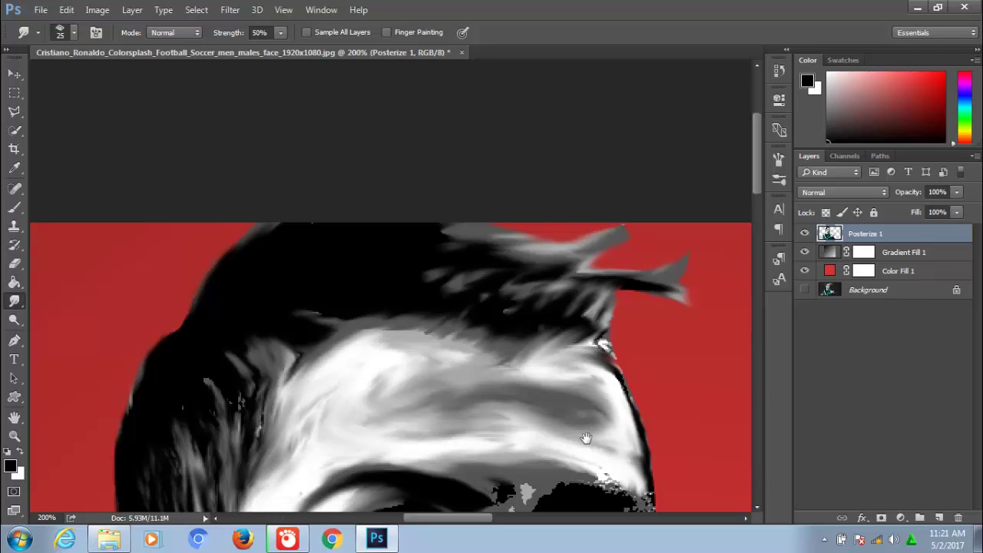
{"action": "mouse_move", "coordinate": [588, 439]}
{"action": "left_mouse_down"}
{"action": "mouse_move", "coordinate": [479, 286]}
{"action": "mouse_move", "coordinate": [414, 326]}
{"action": "mouse_move", "coordinate": [373, 314]}
{"action": "mouse_move", "coordinate": [529, 330]}
{"action": "mouse_move", "coordinate": [537, 407]}
{"action": "left_mouse_up"}
{"action": "mouse_move", "coordinate": [479, 319]}
{"action": "left_mouse_down"}
{"action": "mouse_move", "coordinate": [525, 388]}
{"action": "mouse_move", "coordinate": [453, 397]}
{"action": "mouse_move", "coordinate": [440, 331]}
{"action": "mouse_move", "coordinate": [437, 398]}
{"action": "mouse_move", "coordinate": [491, 426]}
{"action": "mouse_move", "coordinate": [464, 414]}
{"action": "mouse_move", "coordinate": [492, 453]}
{"action": "mouse_move", "coordinate": [560, 500]}
{"action": "mouse_move", "coordinate": [560, 410]}
{"action": "left_mouse_up"}
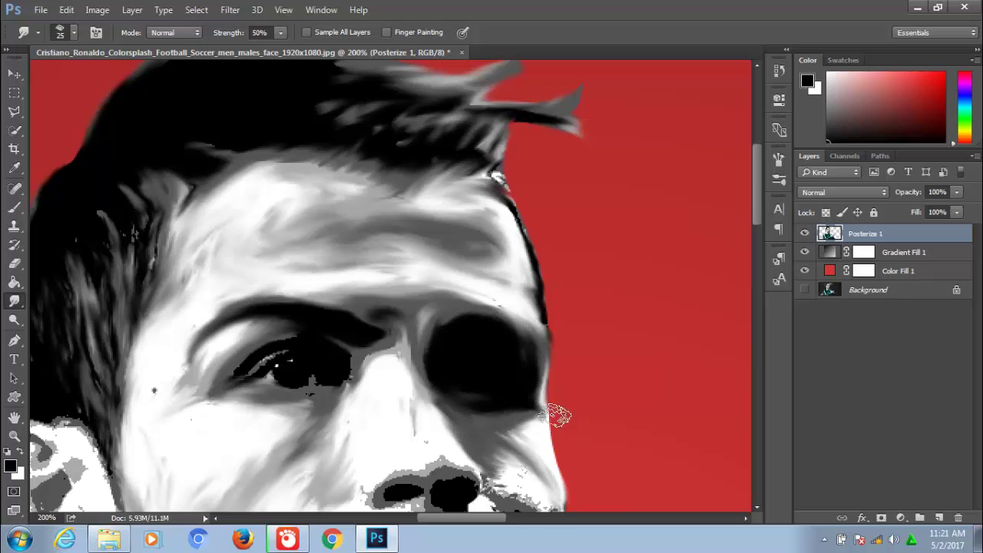
Smudge the speckles around the left eye, beside the nostrils, upper lip, right cheek and jaw.
{"action": "mouse_move", "coordinate": [315, 349]}
{"action": "left_mouse_down"}
{"action": "mouse_move", "coordinate": [328, 374]}
{"action": "mouse_move", "coordinate": [284, 366]}
{"action": "left_mouse_up"}
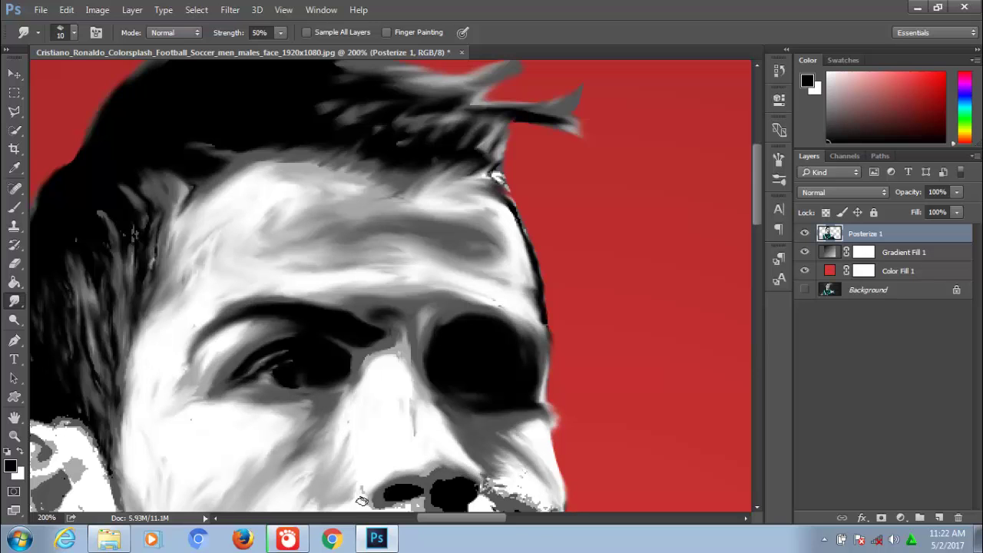
{"action": "mouse_move", "coordinate": [360, 498]}
{"action": "left_mouse_down"}
{"action": "mouse_move", "coordinate": [350, 321]}
{"action": "mouse_move", "coordinate": [354, 361]}
{"action": "mouse_move", "coordinate": [300, 414]}
{"action": "mouse_move", "coordinate": [310, 380]}
{"action": "left_mouse_up"}
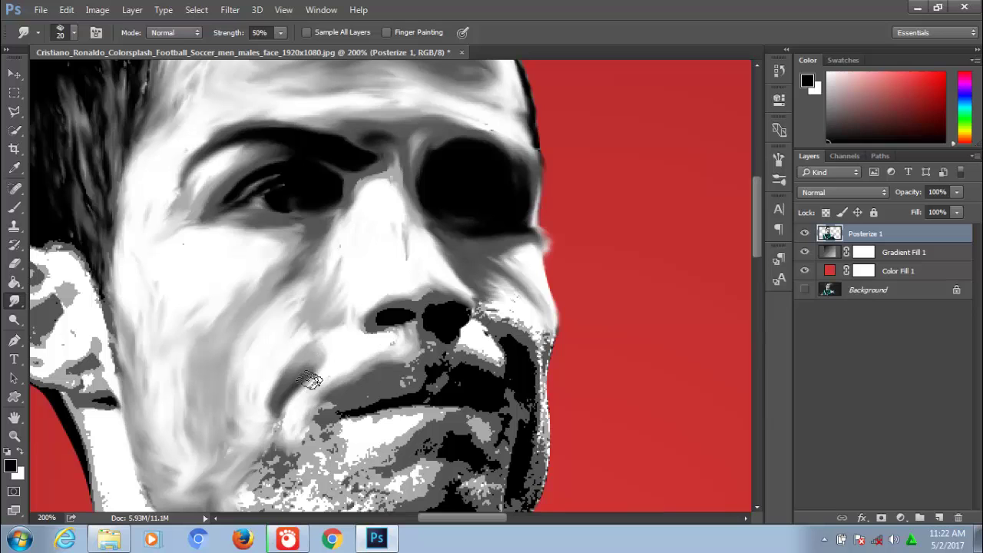
{"action": "left_click_drag", "start_coordinate": [409, 340], "coordinate": [392, 304]}
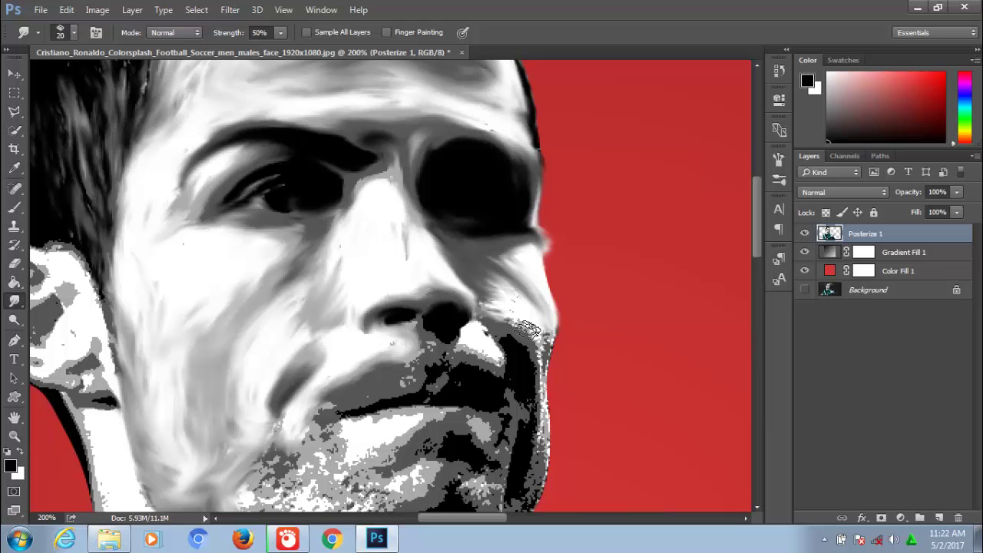
{"action": "mouse_move", "coordinate": [528, 330]}
{"action": "left_mouse_down"}
{"action": "mouse_move", "coordinate": [547, 441]}
{"action": "mouse_move", "coordinate": [545, 422]}
{"action": "mouse_move", "coordinate": [516, 513]}
{"action": "left_mouse_up"}
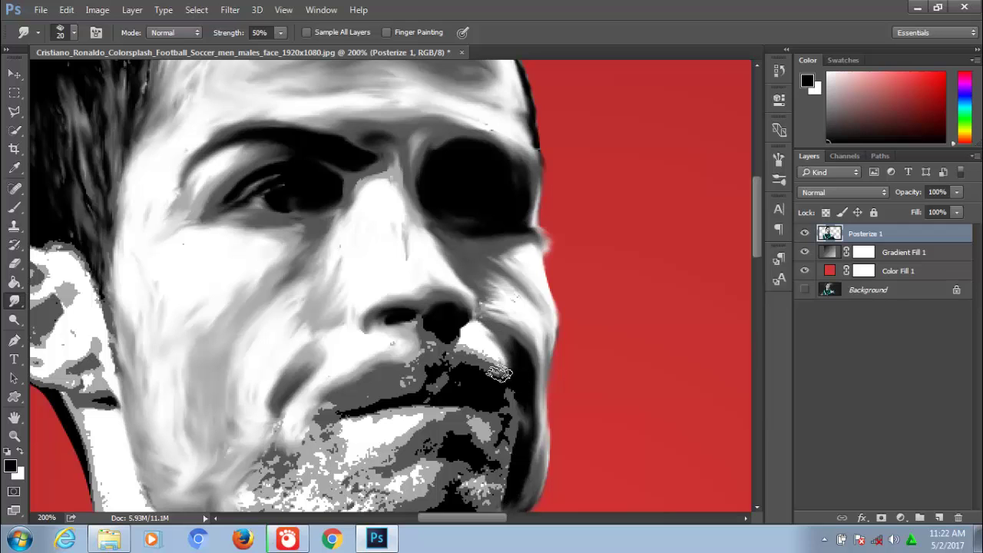
{"action": "left_click_drag", "start_coordinate": [499, 372], "coordinate": [384, 388]}
{"action": "left_click_drag", "start_coordinate": [485, 350], "coordinate": [430, 340]}
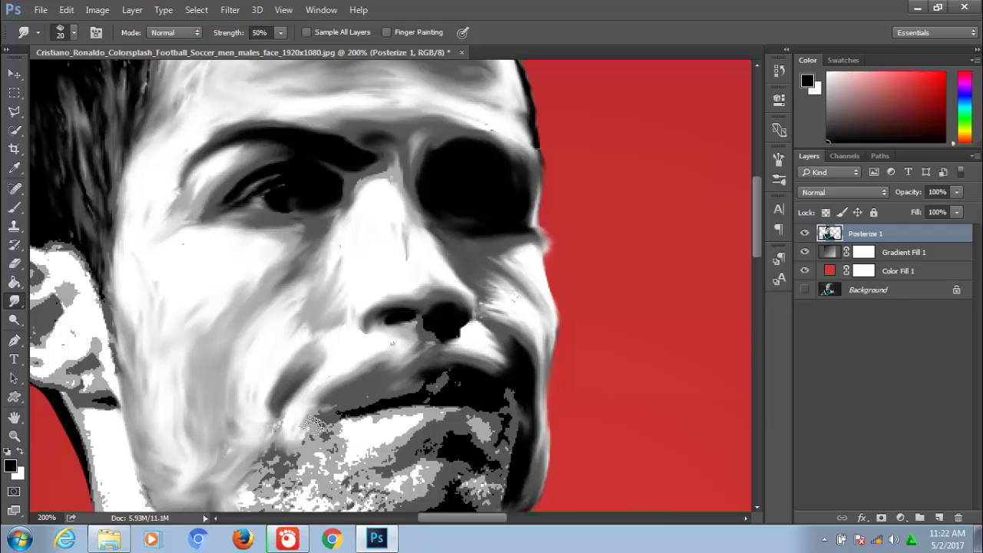
{"action": "mouse_move", "coordinate": [489, 402]}
{"action": "left_mouse_down"}
{"action": "mouse_move", "coordinate": [338, 415]}
{"action": "mouse_move", "coordinate": [506, 388]}
{"action": "mouse_move", "coordinate": [492, 468]}
{"action": "mouse_move", "coordinate": [464, 500]}
{"action": "mouse_move", "coordinate": [474, 434]}
{"action": "mouse_move", "coordinate": [580, 239]}
{"action": "mouse_move", "coordinate": [442, 270]}
{"action": "mouse_move", "coordinate": [378, 258]}
{"action": "mouse_move", "coordinate": [330, 323]}
{"action": "left_mouse_up"}
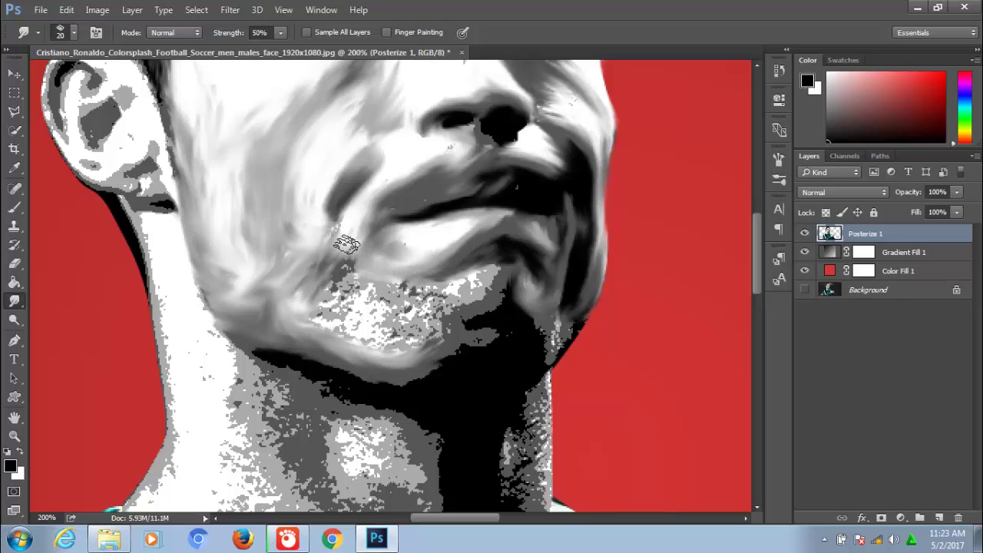
Blend the chin, jaw line, mouth shadow and nostril area with the Smudge tool.
{"action": "mouse_move", "coordinate": [499, 280]}
{"action": "left_mouse_down"}
{"action": "mouse_move", "coordinate": [448, 329]}
{"action": "mouse_move", "coordinate": [484, 302]}
{"action": "mouse_move", "coordinate": [495, 277]}
{"action": "mouse_move", "coordinate": [403, 342]}
{"action": "mouse_move", "coordinate": [368, 287]}
{"action": "mouse_move", "coordinate": [349, 311]}
{"action": "left_mouse_up"}
{"action": "mouse_move", "coordinate": [497, 265]}
{"action": "left_mouse_down"}
{"action": "mouse_move", "coordinate": [407, 292]}
{"action": "mouse_move", "coordinate": [499, 280]}
{"action": "mouse_move", "coordinate": [430, 345]}
{"action": "mouse_move", "coordinate": [365, 383]}
{"action": "mouse_move", "coordinate": [246, 357]}
{"action": "left_mouse_up"}
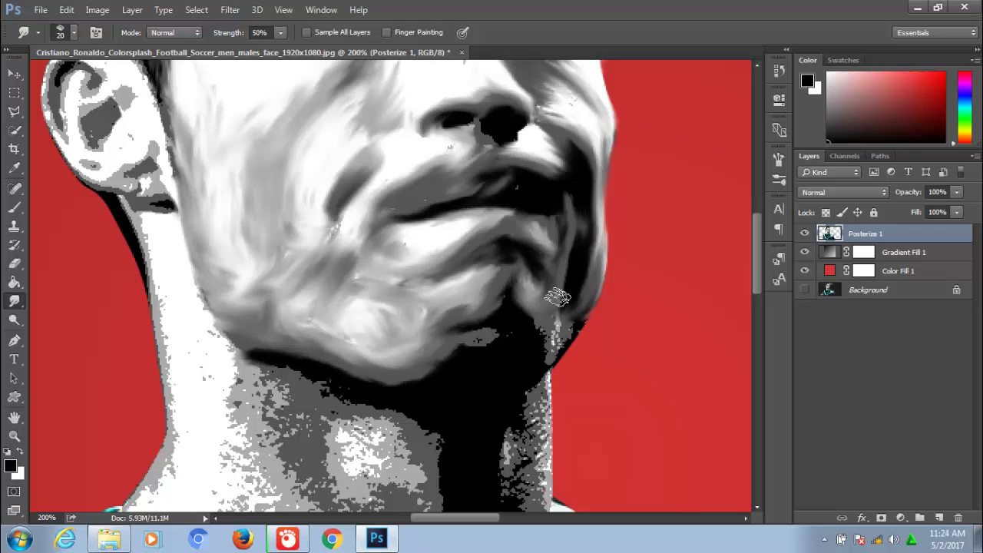
{"action": "mouse_move", "coordinate": [560, 297]}
{"action": "left_mouse_down"}
{"action": "mouse_move", "coordinate": [549, 367]}
{"action": "mouse_move", "coordinate": [480, 331]}
{"action": "left_mouse_up"}
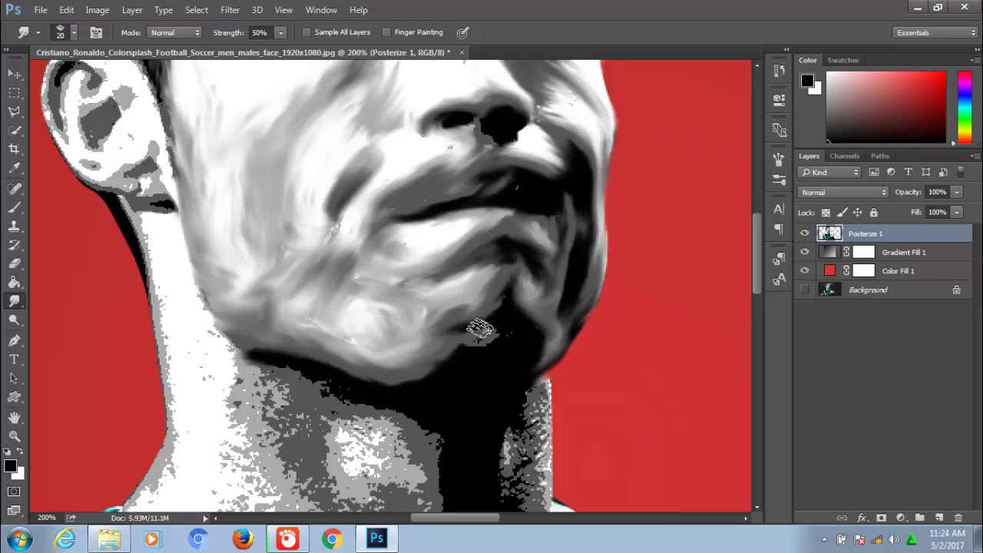
{"action": "mouse_move", "coordinate": [538, 184]}
{"action": "left_mouse_down"}
{"action": "mouse_move", "coordinate": [450, 193]}
{"action": "mouse_move", "coordinate": [319, 231]}
{"action": "left_mouse_up"}
{"action": "mouse_move", "coordinate": [537, 120]}
{"action": "left_mouse_down"}
{"action": "mouse_move", "coordinate": [548, 83]}
{"action": "mouse_move", "coordinate": [562, 119]}
{"action": "left_mouse_up"}
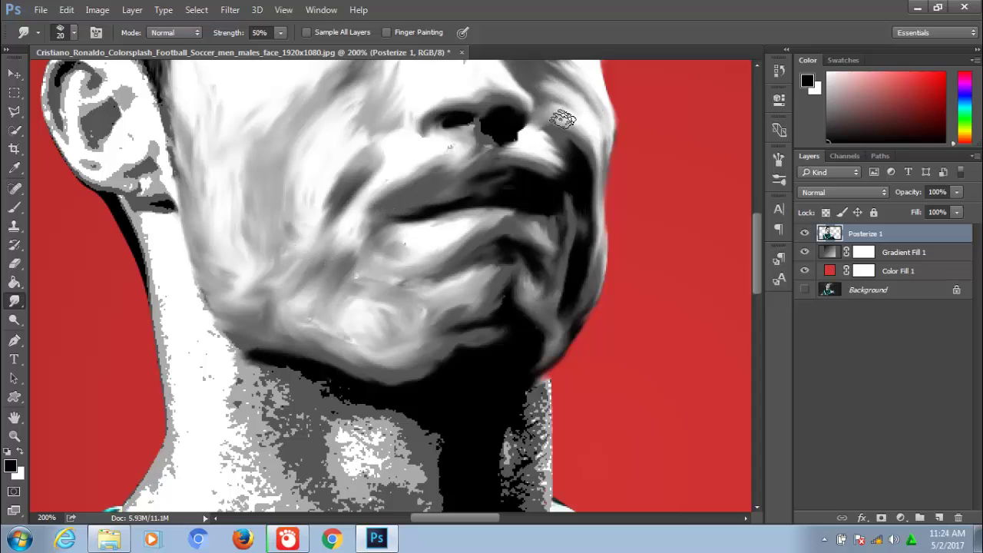
{"action": "left_click_drag", "start_coordinate": [498, 135], "coordinate": [442, 128]}
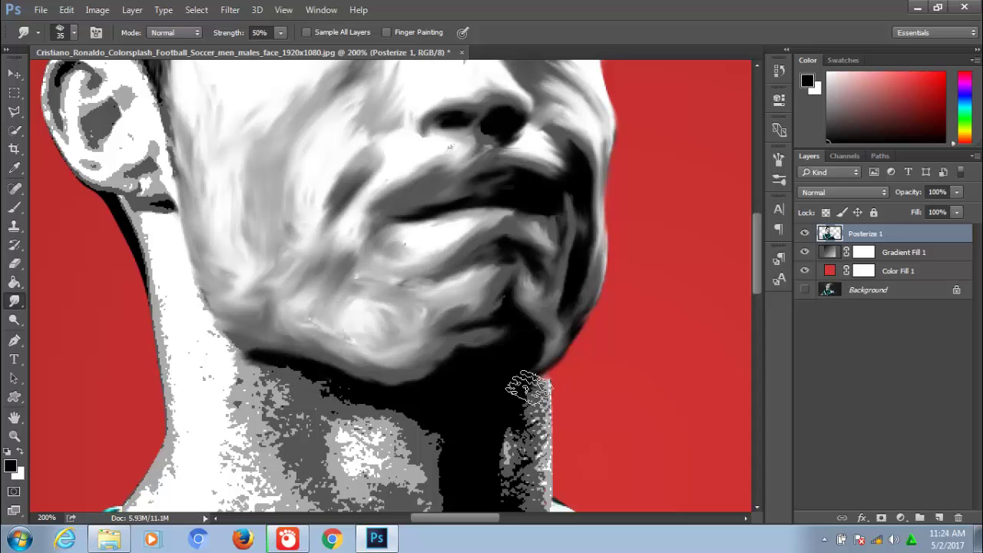
Smooth the jagged right edge of the neck and the chin edge, redoing one stroke.
{"action": "left_click_drag", "start_coordinate": [530, 387], "coordinate": [509, 511]}
{"action": "left_click_drag", "start_coordinate": [529, 476], "coordinate": [543, 404]}
{"action": "key", "text": "ctrl+alt+z"}
{"action": "key", "text": "ctrl+alt+z"}
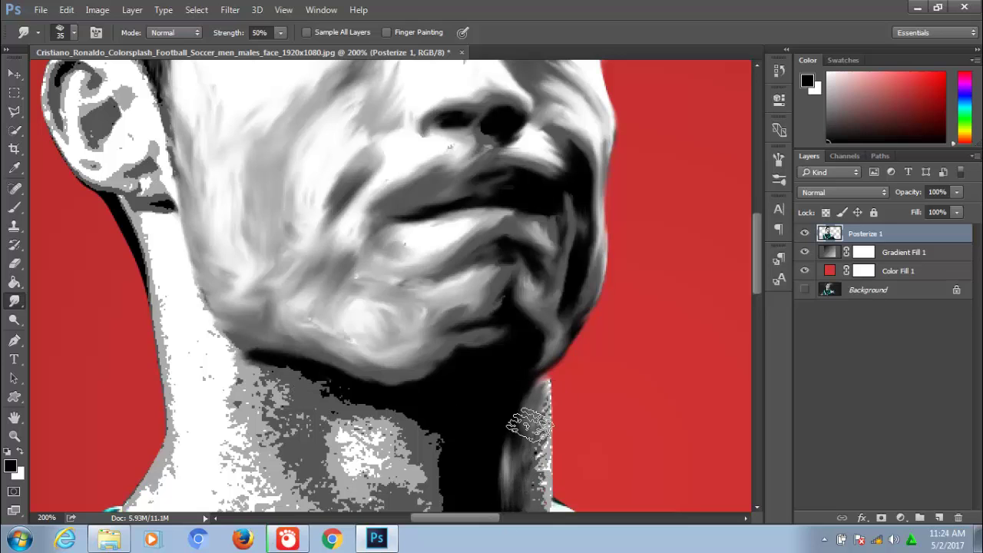
{"action": "key", "text": "bracketleft"}
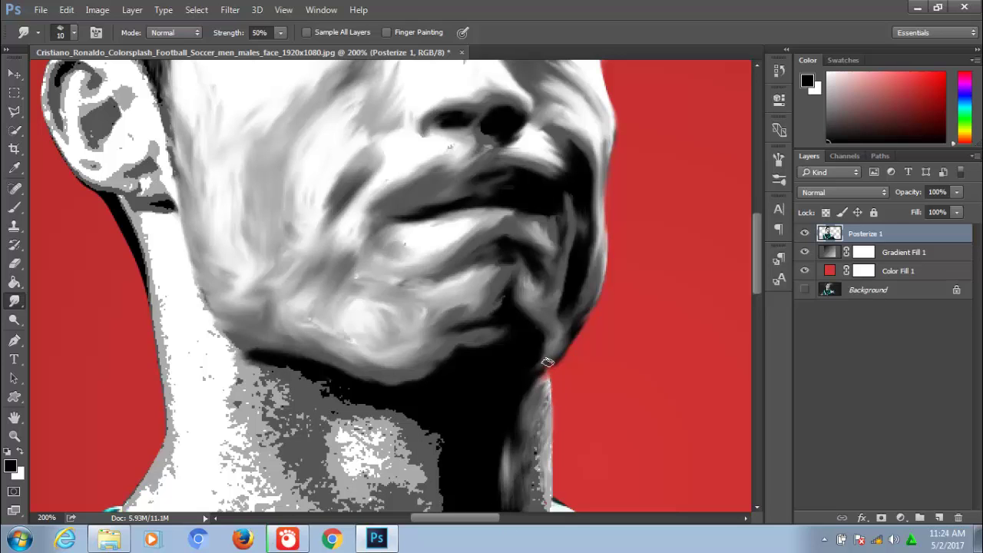
{"action": "left_click_drag", "start_coordinate": [546, 394], "coordinate": [540, 472]}
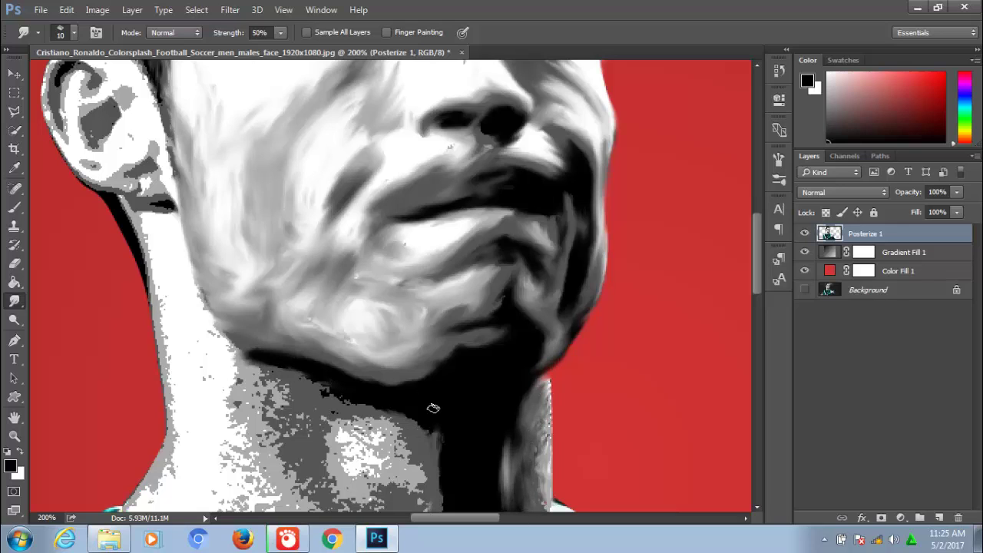
{"action": "left_click_drag", "start_coordinate": [491, 390], "coordinate": [307, 377]}
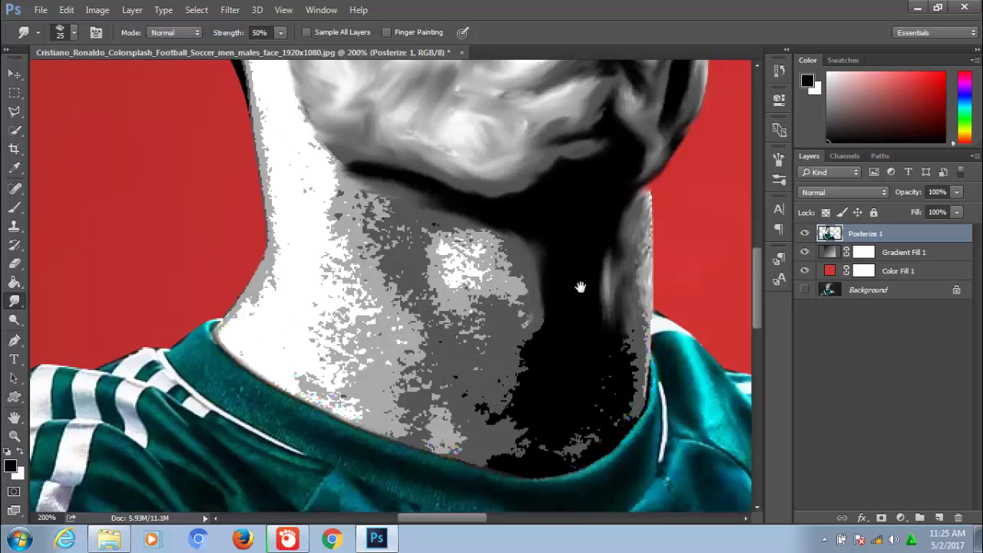
Blend the grey, white and dark speckles across the lower, middle and left neck down to the collar.
{"action": "left_click_drag", "start_coordinate": [480, 475], "coordinate": [581, 285]}
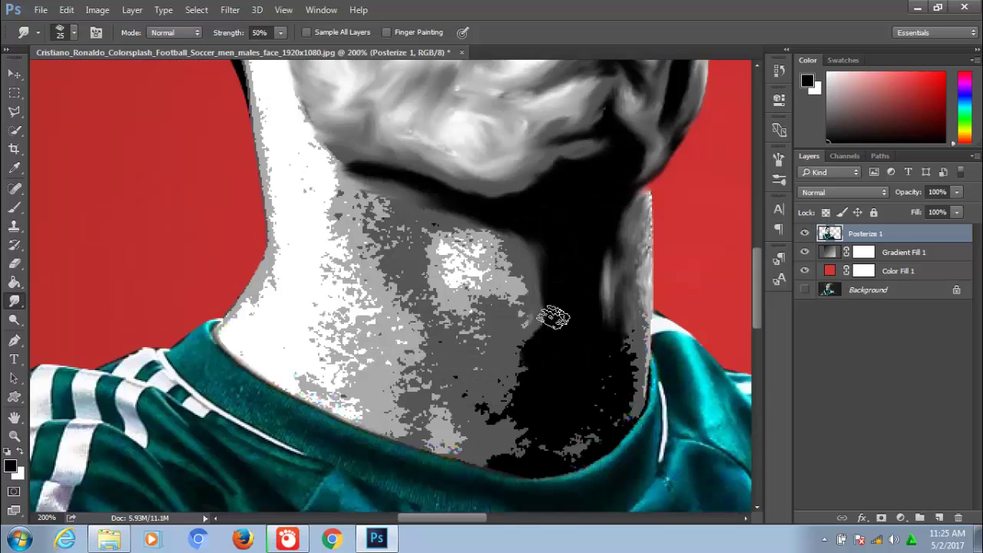
{"action": "left_click_drag", "start_coordinate": [610, 427], "coordinate": [512, 457]}
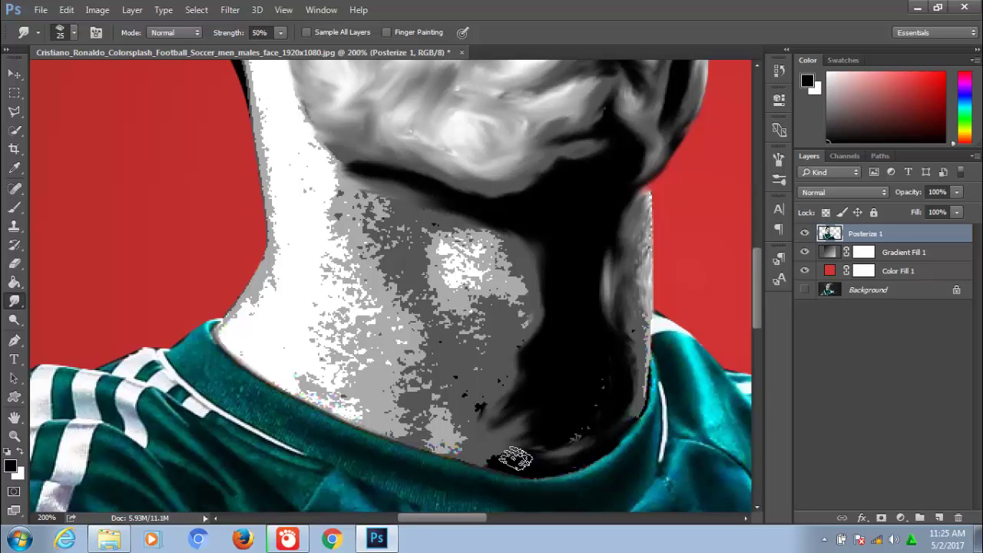
{"action": "left_click_drag", "start_coordinate": [645, 242], "coordinate": [635, 387]}
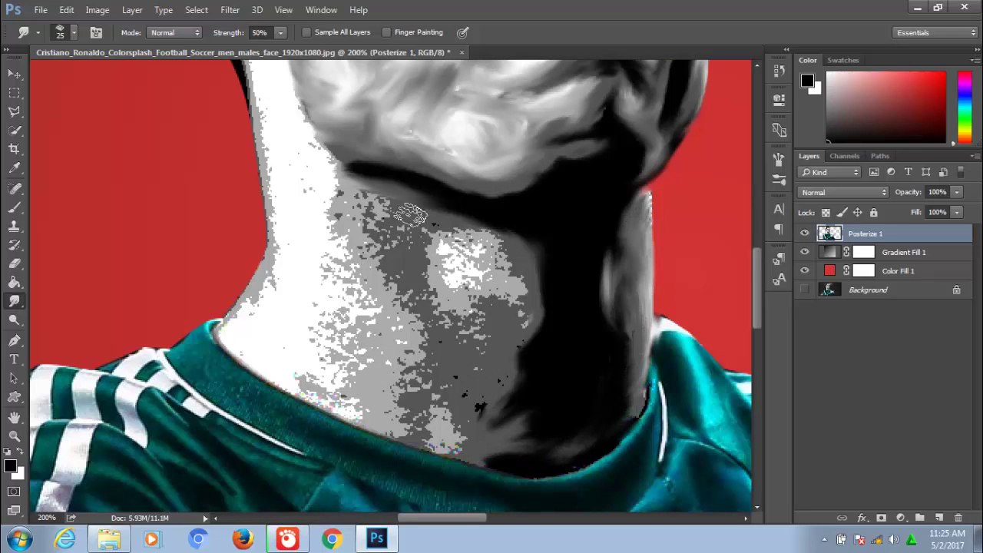
{"action": "left_click_drag", "start_coordinate": [519, 307], "coordinate": [453, 438]}
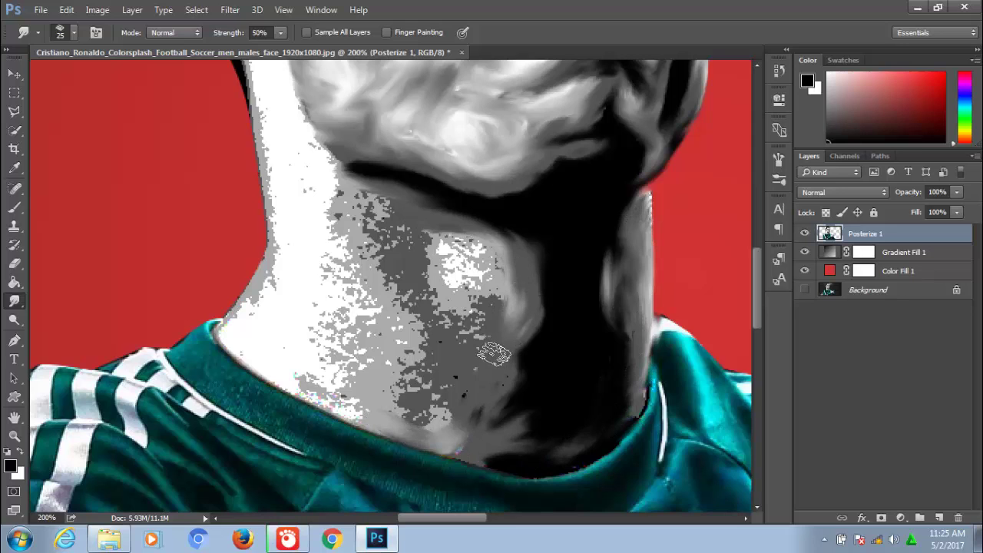
{"action": "mouse_move", "coordinate": [480, 247]}
{"action": "left_mouse_down"}
{"action": "mouse_move", "coordinate": [384, 223]}
{"action": "mouse_move", "coordinate": [391, 389]}
{"action": "mouse_move", "coordinate": [423, 261]}
{"action": "left_mouse_up"}
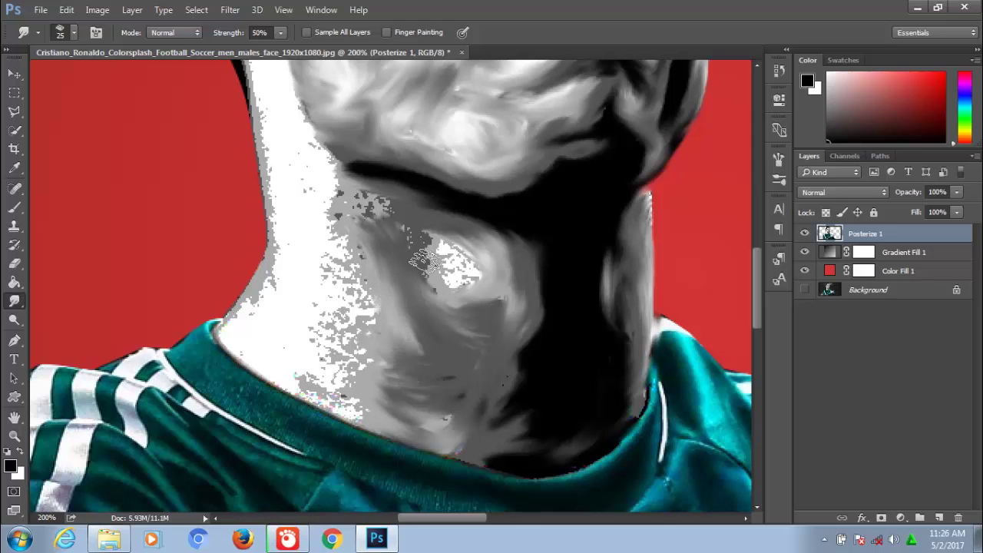
{"action": "left_click_drag", "start_coordinate": [487, 272], "coordinate": [443, 252]}
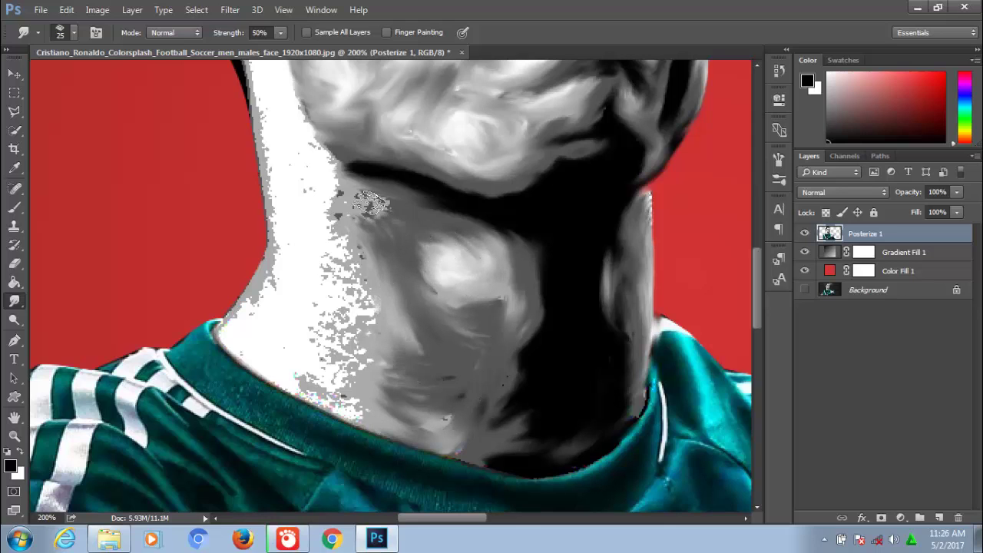
{"action": "mouse_move", "coordinate": [370, 202]}
{"action": "left_mouse_down"}
{"action": "mouse_move", "coordinate": [361, 284]}
{"action": "mouse_move", "coordinate": [325, 263]}
{"action": "mouse_move", "coordinate": [375, 403]}
{"action": "mouse_move", "coordinate": [365, 418]}
{"action": "mouse_move", "coordinate": [369, 411]}
{"action": "mouse_move", "coordinate": [336, 388]}
{"action": "mouse_move", "coordinate": [358, 351]}
{"action": "mouse_move", "coordinate": [335, 222]}
{"action": "left_mouse_up"}
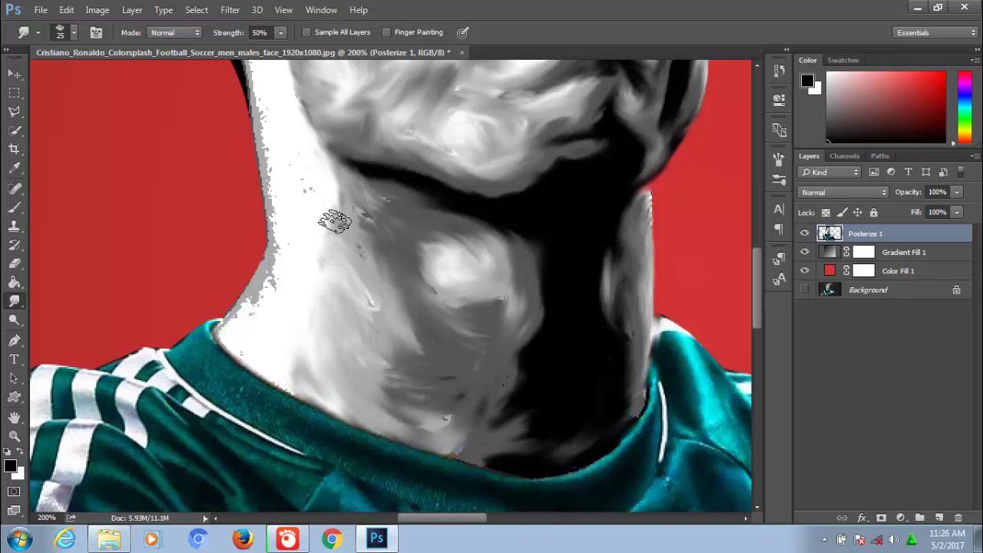
{"action": "mouse_move", "coordinate": [257, 76]}
{"action": "left_mouse_down"}
{"action": "mouse_move", "coordinate": [278, 220]}
{"action": "mouse_move", "coordinate": [237, 312]}
{"action": "mouse_move", "coordinate": [278, 268]}
{"action": "mouse_move", "coordinate": [303, 219]}
{"action": "mouse_move", "coordinate": [264, 361]}
{"action": "mouse_move", "coordinate": [281, 352]}
{"action": "left_mouse_up"}
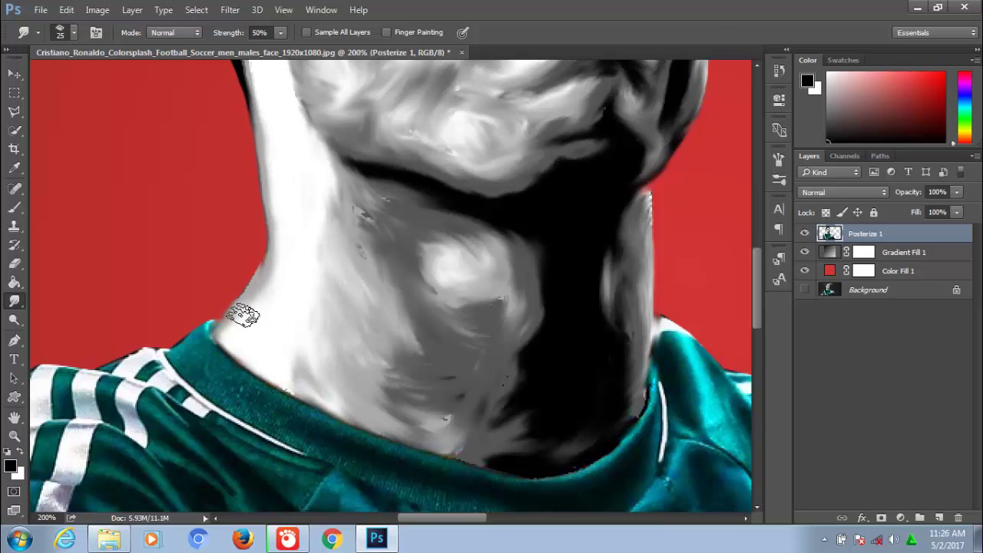
{"action": "scroll", "coordinate": [242, 315], "scroll_direction": "up", "scroll_amount": 3}
{"action": "mouse_move", "coordinate": [338, 165]}
{"action": "left_mouse_down"}
{"action": "mouse_move", "coordinate": [340, 88]}
{"action": "mouse_move", "coordinate": [340, 127]}
{"action": "mouse_move", "coordinate": [319, 121]}
{"action": "left_mouse_up"}
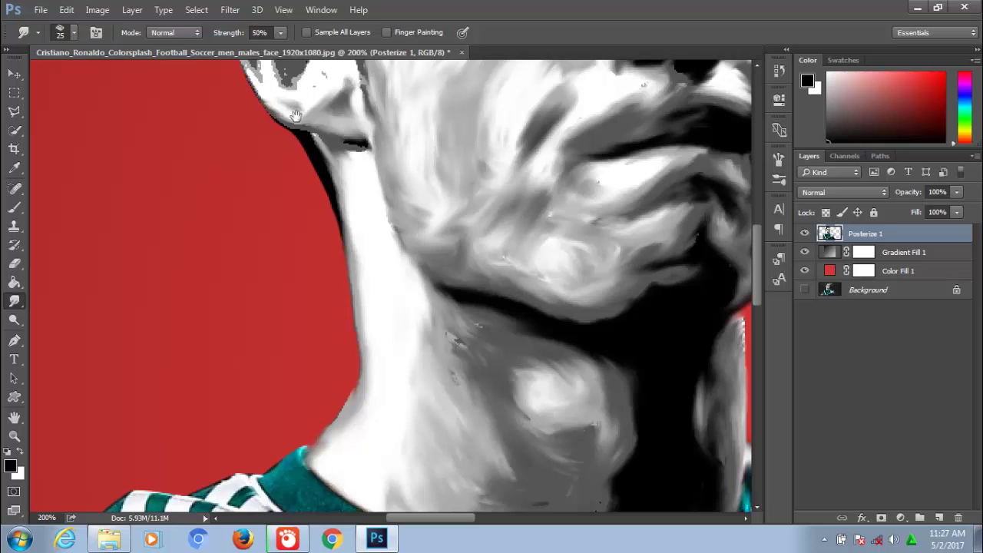
With a smaller brush, smudge the ear's white rim and dark inner patch, then fit the image on screen.
{"action": "scroll", "coordinate": [323, 139], "scroll_direction": "up", "scroll_amount": 5}
{"action": "key", "text": "bracketleft"}
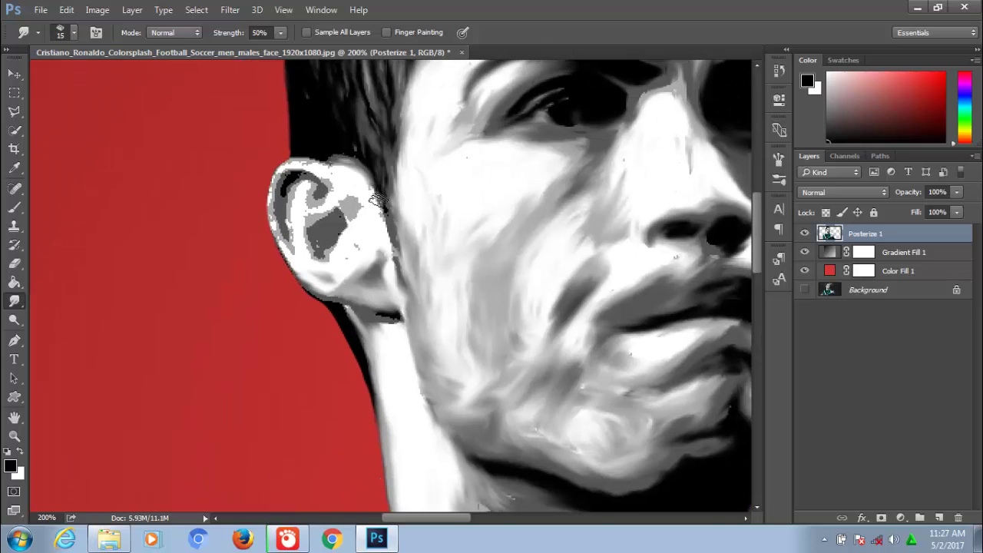
{"action": "mouse_move", "coordinate": [338, 164]}
{"action": "left_mouse_down"}
{"action": "mouse_move", "coordinate": [265, 191]}
{"action": "mouse_move", "coordinate": [298, 270]}
{"action": "left_mouse_up"}
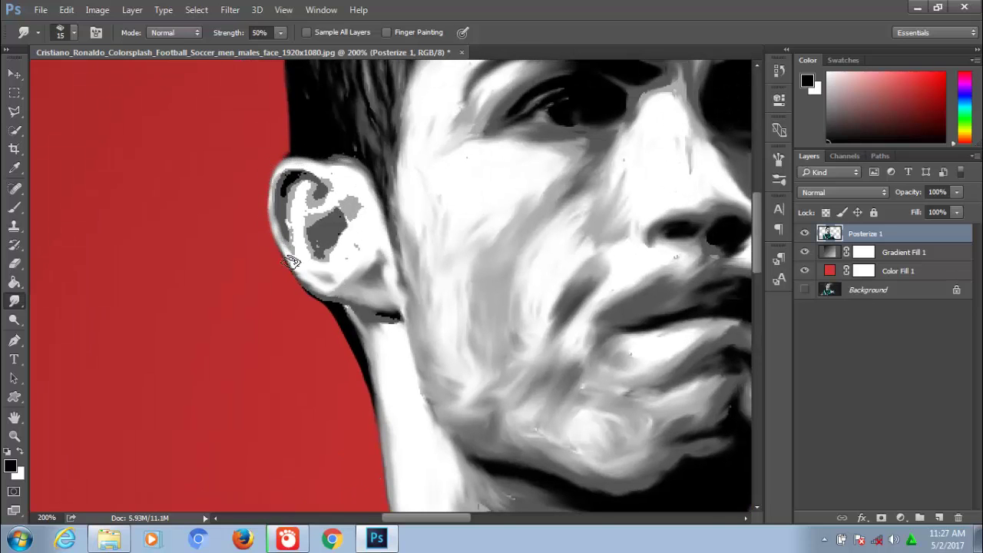
{"action": "mouse_move", "coordinate": [363, 223]}
{"action": "left_mouse_down"}
{"action": "mouse_move", "coordinate": [357, 201]}
{"action": "mouse_move", "coordinate": [282, 196]}
{"action": "mouse_move", "coordinate": [290, 244]}
{"action": "left_mouse_up"}
{"action": "left_click_drag", "start_coordinate": [278, 184], "coordinate": [292, 246]}
{"action": "mouse_move", "coordinate": [347, 232]}
{"action": "left_mouse_down"}
{"action": "mouse_move", "coordinate": [321, 214]}
{"action": "mouse_move", "coordinate": [328, 242]}
{"action": "left_mouse_up"}
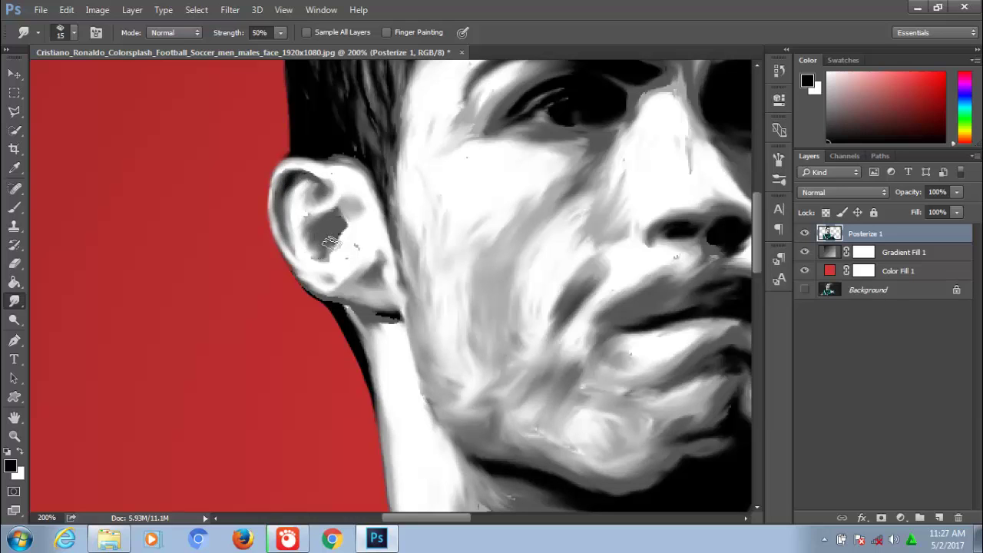
{"action": "left_click_drag", "start_coordinate": [491, 278], "coordinate": [338, 240]}
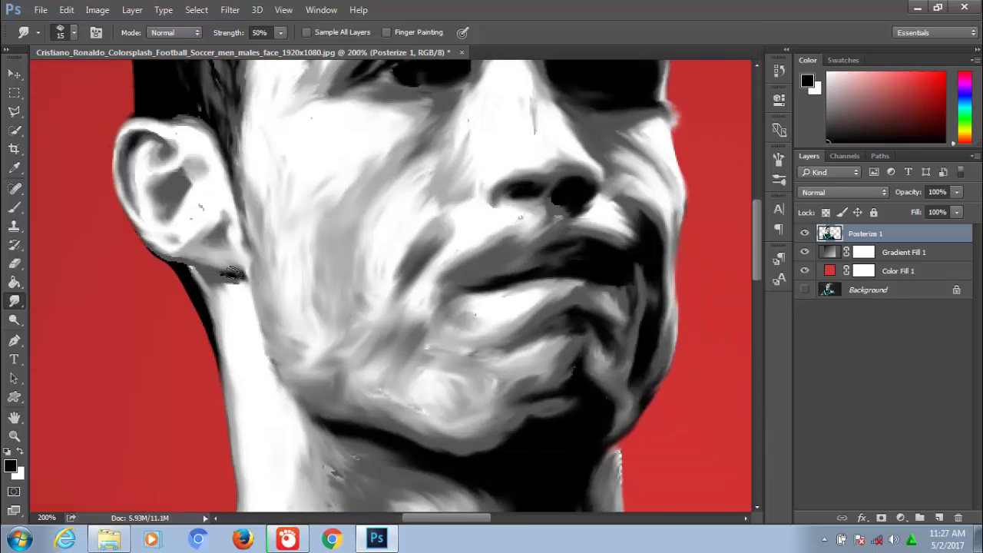
{"action": "mouse_move", "coordinate": [350, 321]}
{"action": "left_mouse_down"}
{"action": "mouse_move", "coordinate": [296, 459]}
{"action": "mouse_move", "coordinate": [296, 392]}
{"action": "left_mouse_up"}
{"action": "key", "text": "ctrl+0"}
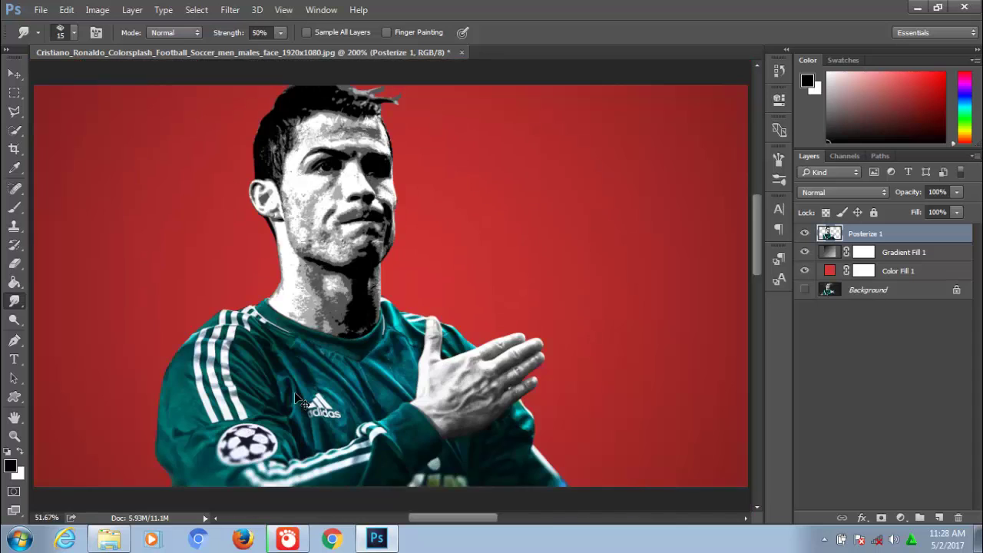
Zoom in closely on Ronaldo's raised hand.
{"action": "left_click", "coordinate": [13, 340]}
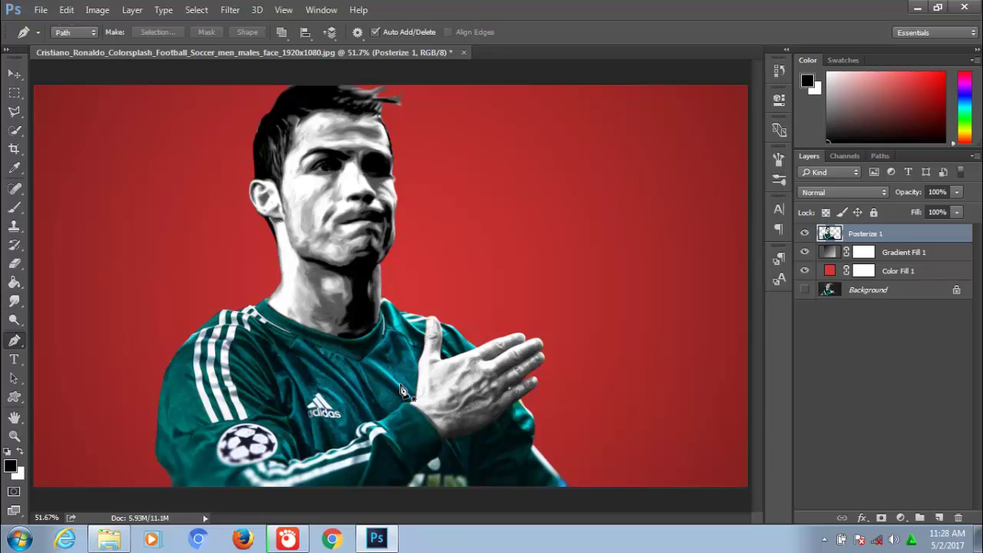
{"action": "left_click", "coordinate": [14, 434]}
{"action": "left_click", "coordinate": [451, 397]}
{"action": "mouse_move", "coordinate": [461, 400]}
{"action": "left_mouse_down"}
{"action": "mouse_move", "coordinate": [340, 318]}
{"action": "mouse_move", "coordinate": [292, 325]}
{"action": "mouse_move", "coordinate": [309, 363]}
{"action": "left_mouse_up"}
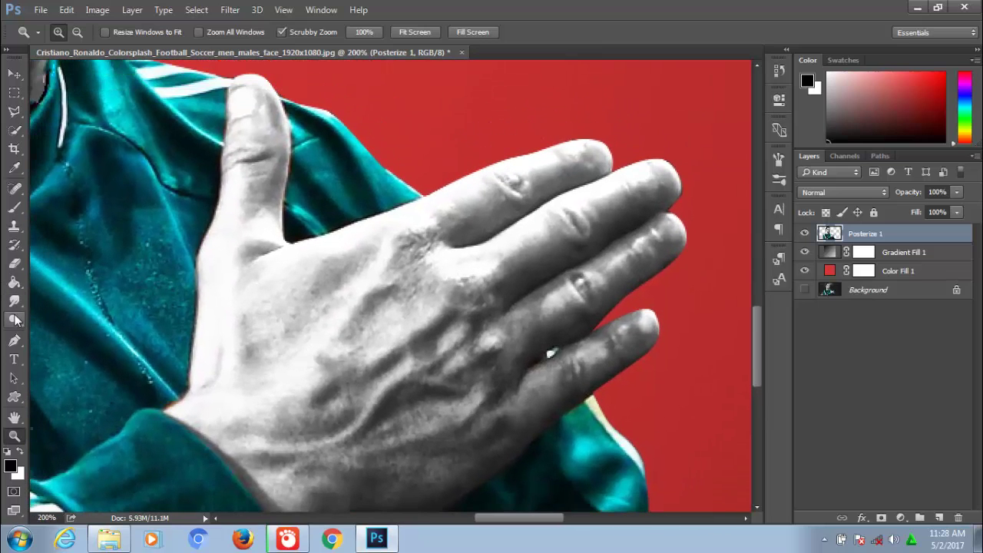
Trace a Pen path around the hand from the wrist, past the fingertips and back to the cuff.
{"action": "left_click", "coordinate": [15, 342]}
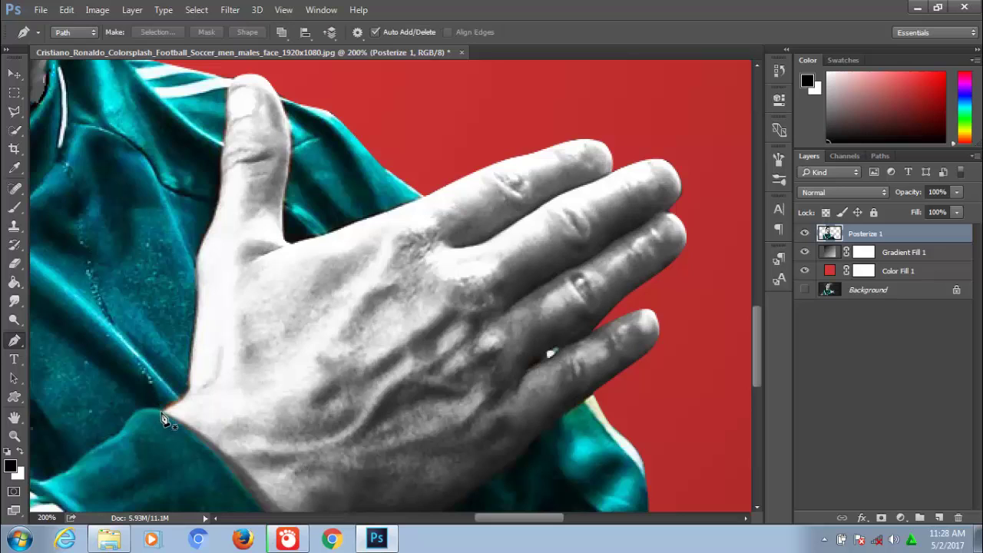
{"action": "left_click", "coordinate": [185, 403]}
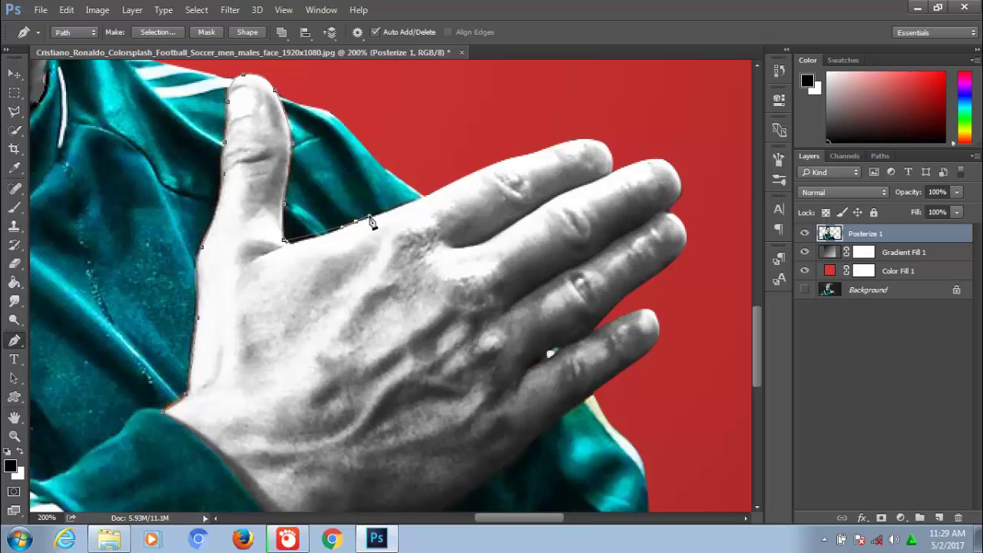
{"action": "left_click_drag", "start_coordinate": [370, 222], "coordinate": [323, 242]}
{"action": "left_click_drag", "start_coordinate": [400, 206], "coordinate": [648, 98]}
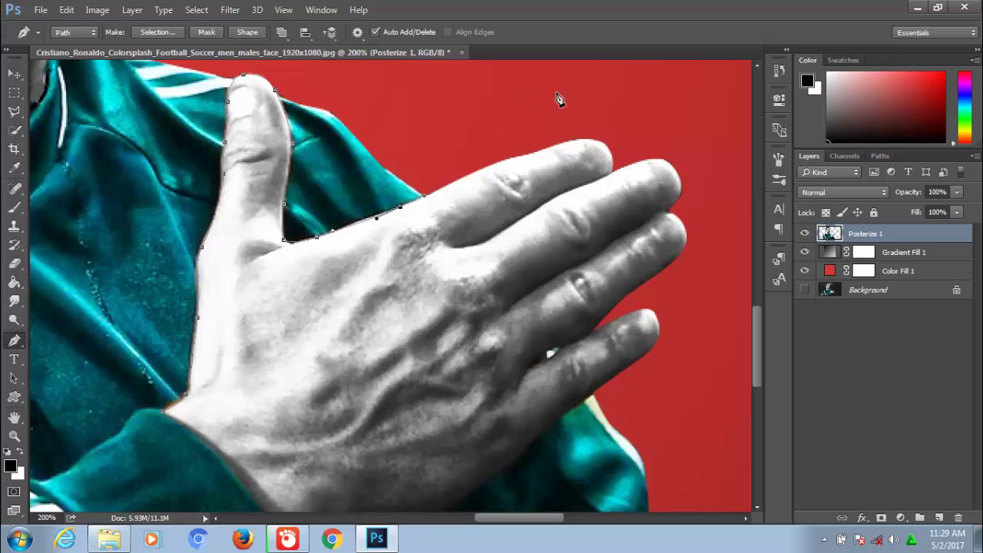
{"action": "left_click_drag", "start_coordinate": [478, 448], "coordinate": [485, 287]}
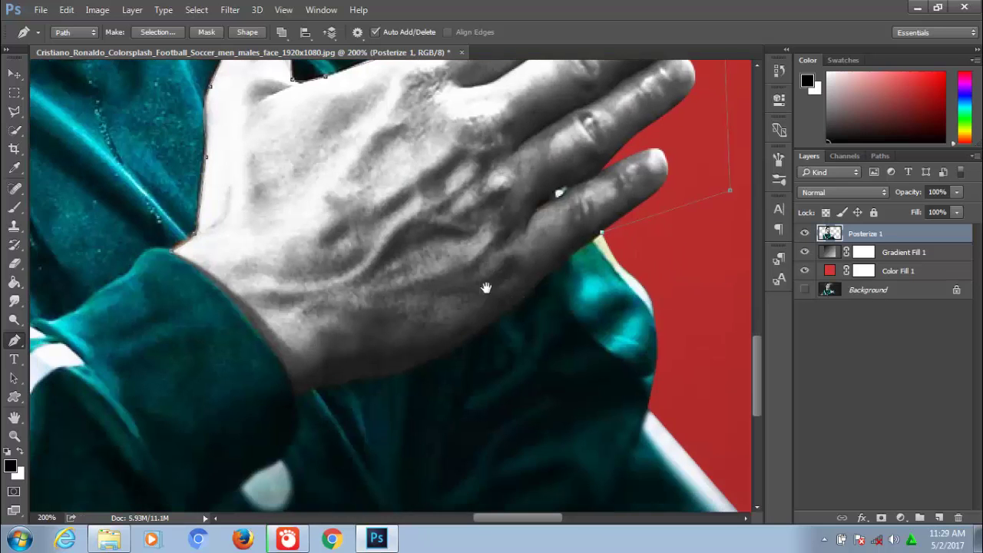
{"action": "left_click_drag", "start_coordinate": [494, 324], "coordinate": [495, 332]}
{"action": "left_click_drag", "start_coordinate": [444, 366], "coordinate": [297, 403]}
{"action": "left_click_drag", "start_coordinate": [249, 321], "coordinate": [215, 288]}
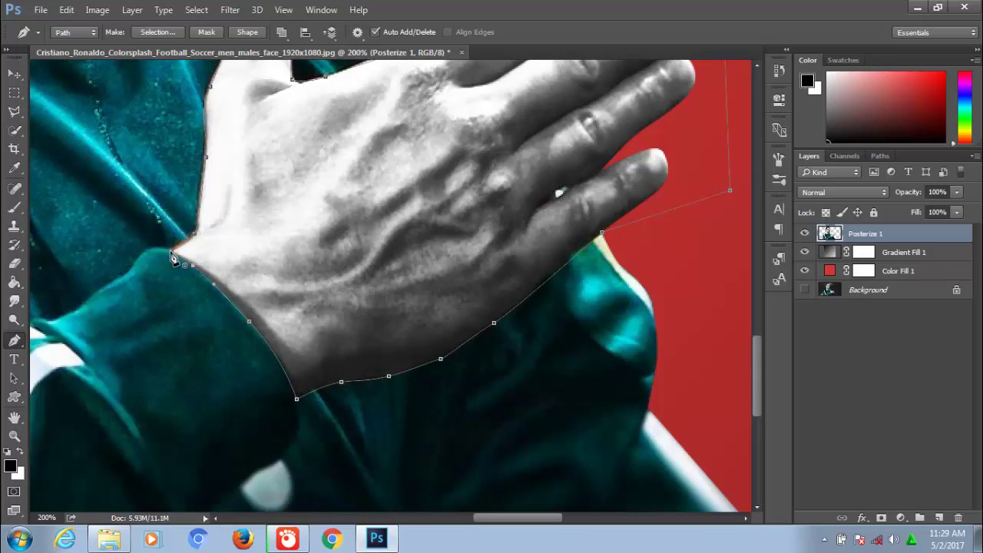
Convert the hand path into a selection with 0 feather and bring up the adjustment layer list.
{"action": "right_click", "coordinate": [393, 199]}
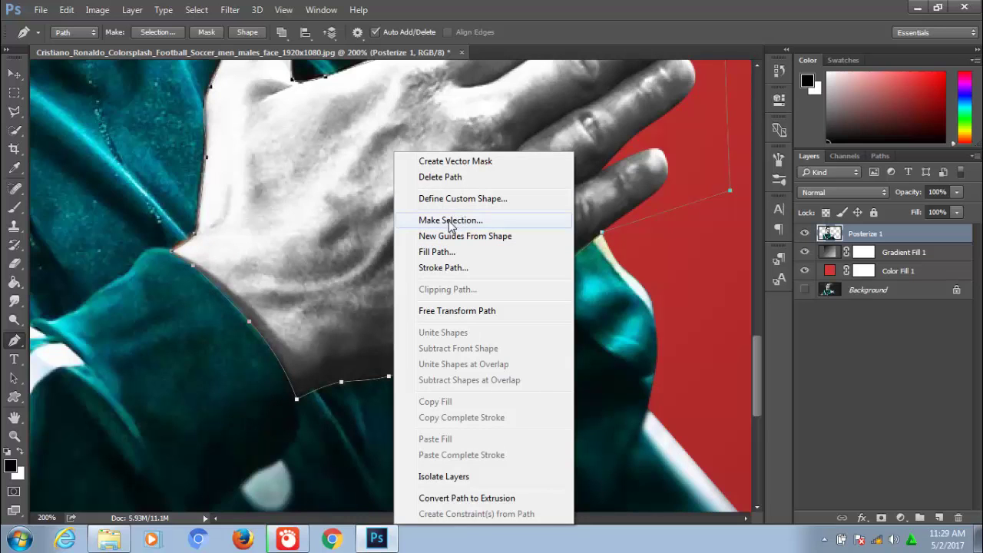
{"action": "left_click", "coordinate": [452, 219]}
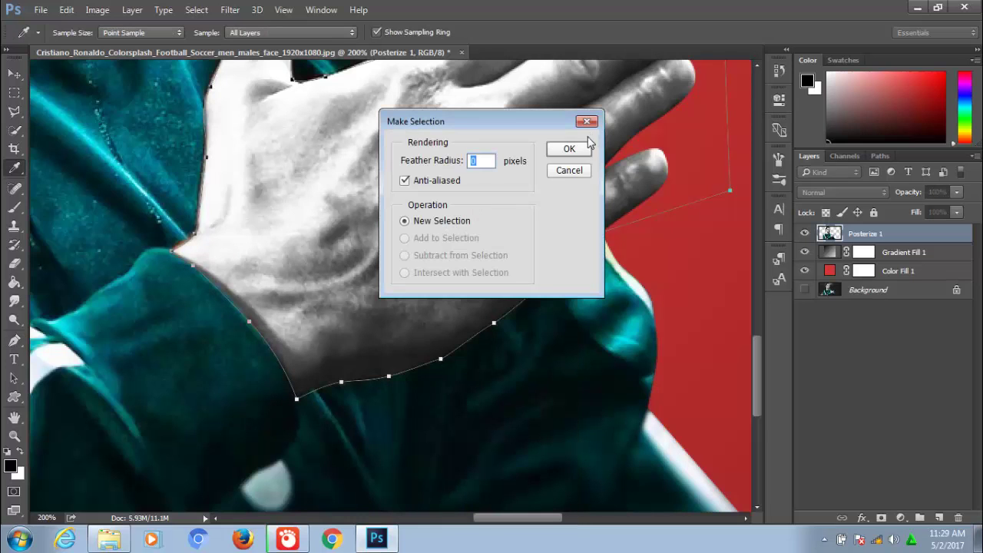
{"action": "left_click", "coordinate": [572, 150]}
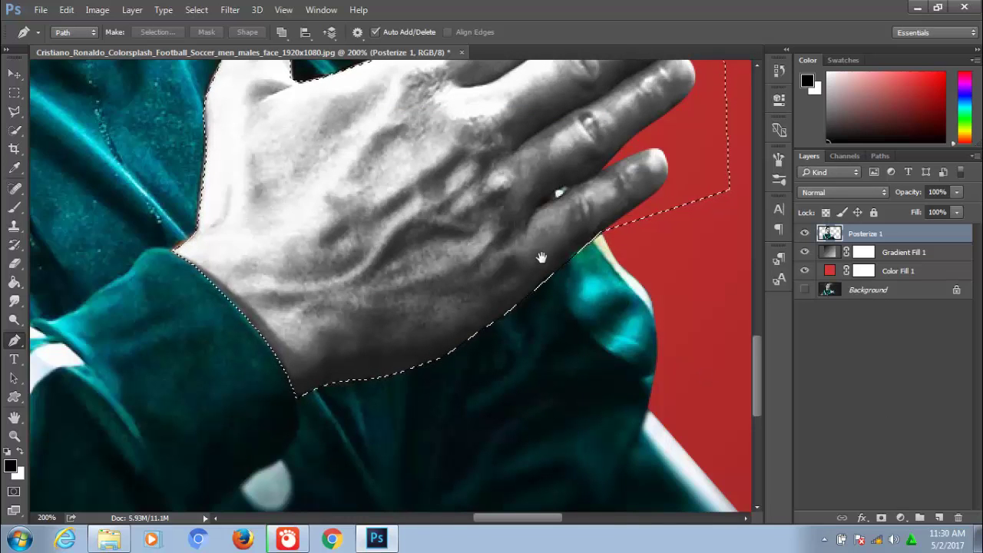
{"action": "left_click_drag", "start_coordinate": [541, 256], "coordinate": [520, 347]}
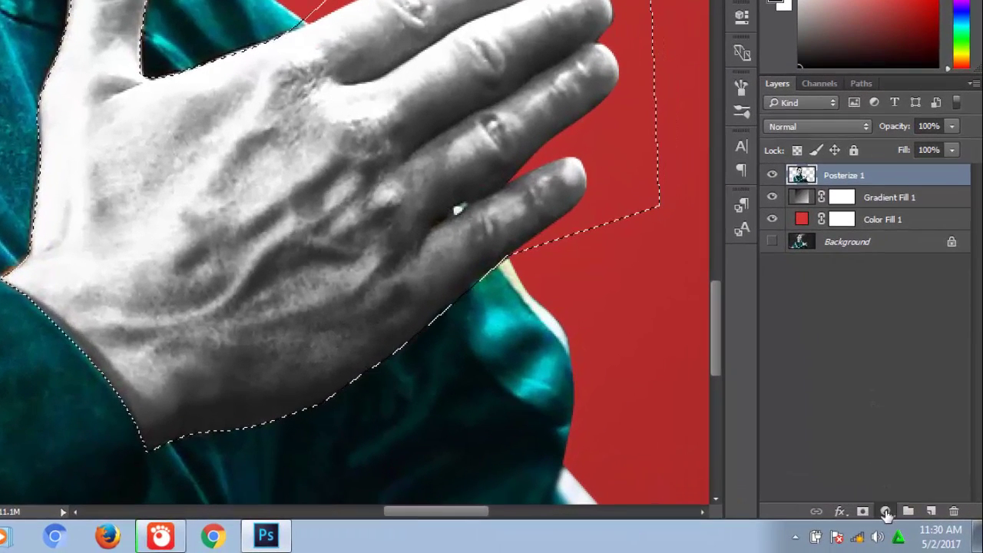
{"action": "left_click", "coordinate": [883, 511]}
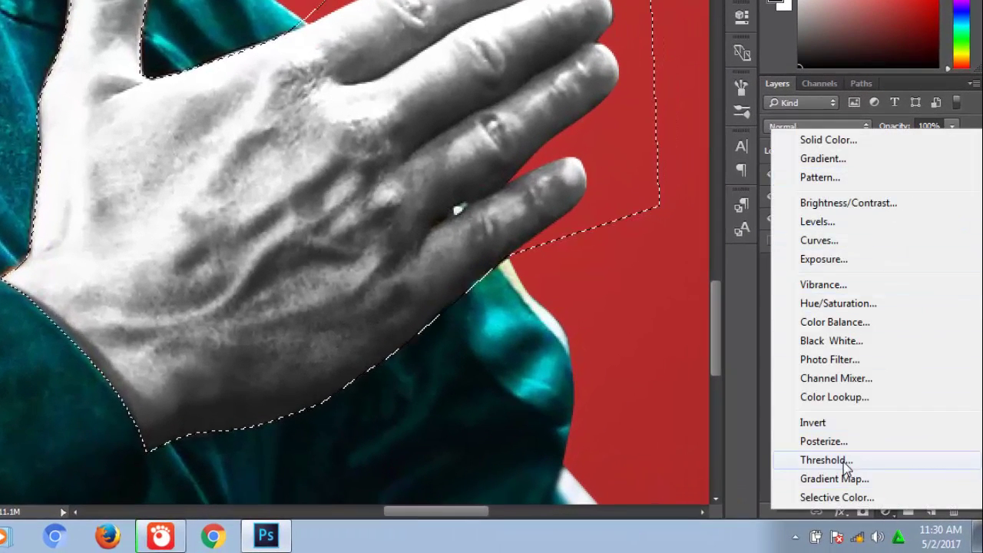
Add a Posterize adjustment masked to the hand, raise its Levels, and close Properties.
{"action": "left_click", "coordinate": [825, 442]}
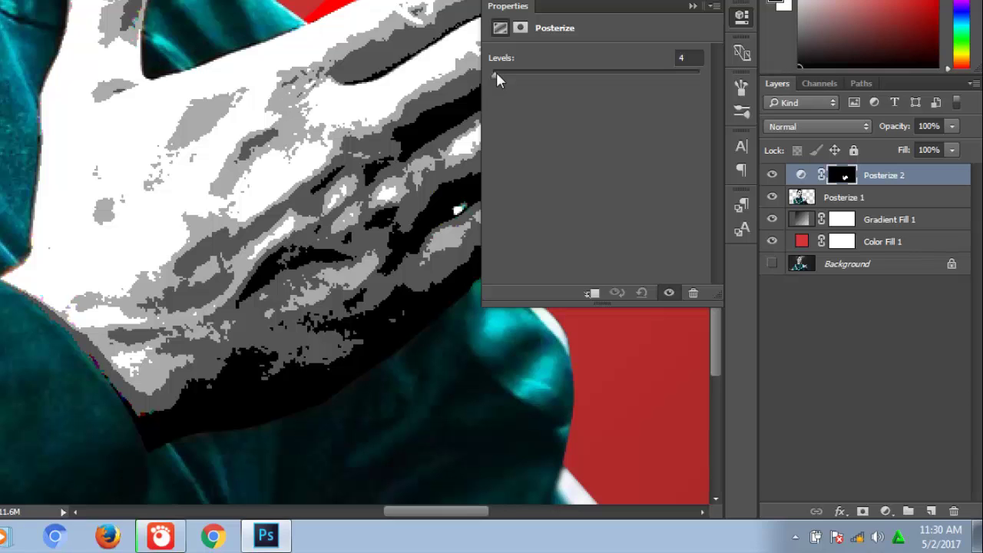
{"action": "left_click_drag", "start_coordinate": [496, 73], "coordinate": [498, 73]}
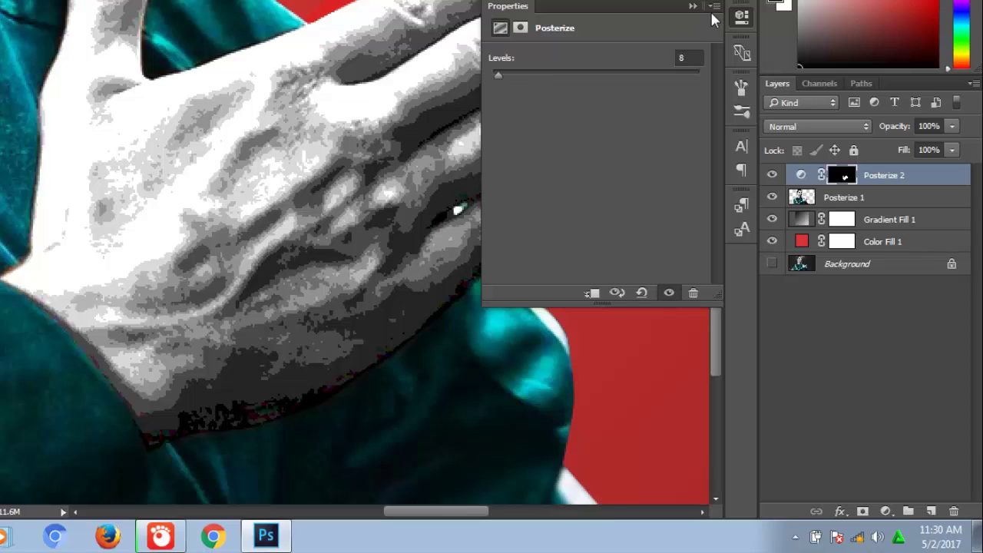
{"action": "left_click", "coordinate": [689, 8]}
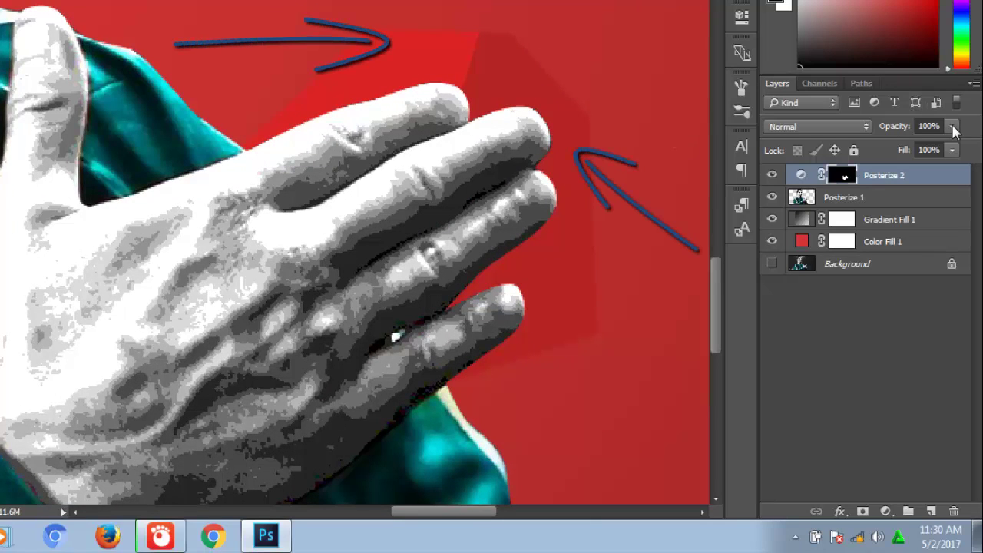
Merge the two Posterize layers into one with Ctrl+E.
{"action": "key", "text": "shift"}
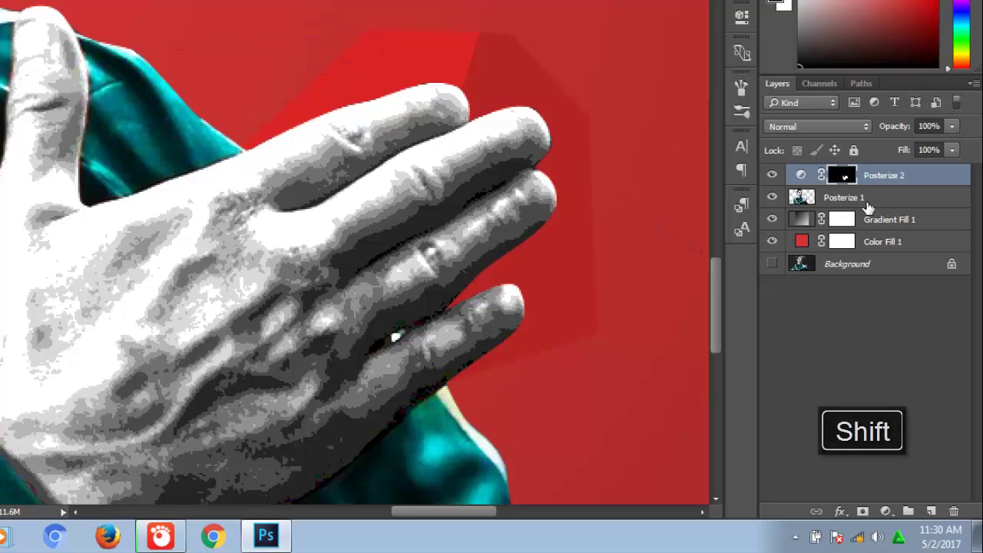
{"action": "left_click", "coordinate": [868, 206], "text": "shift"}
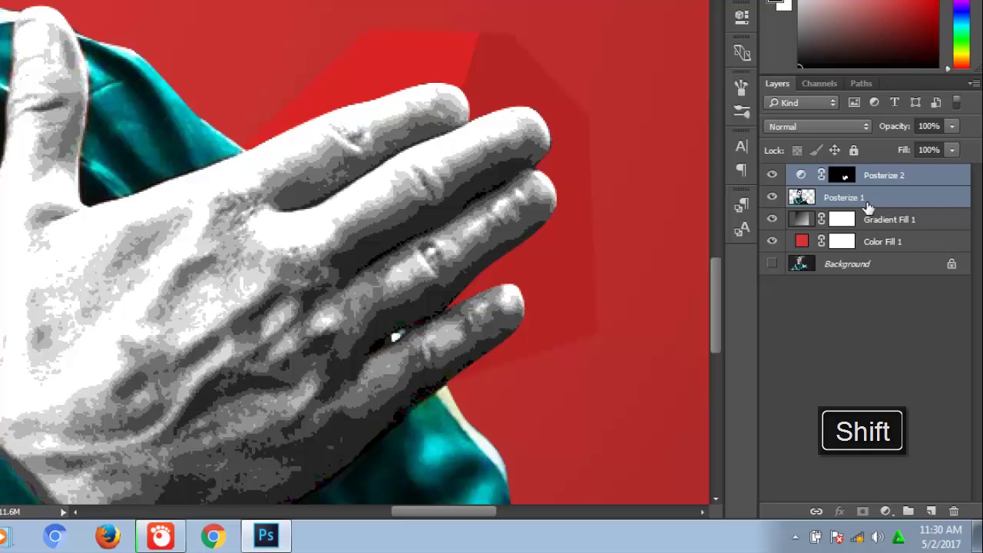
{"action": "key", "text": "ctrl+e"}
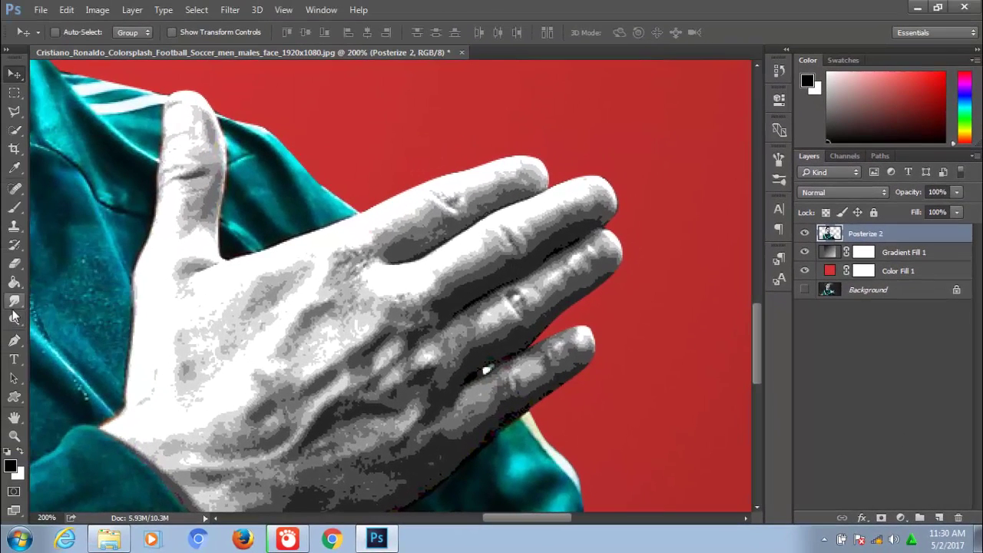
Smudge the speckled shading on the back of the hand, thumb, upper hand and top finger.
{"action": "left_click", "coordinate": [14, 301]}
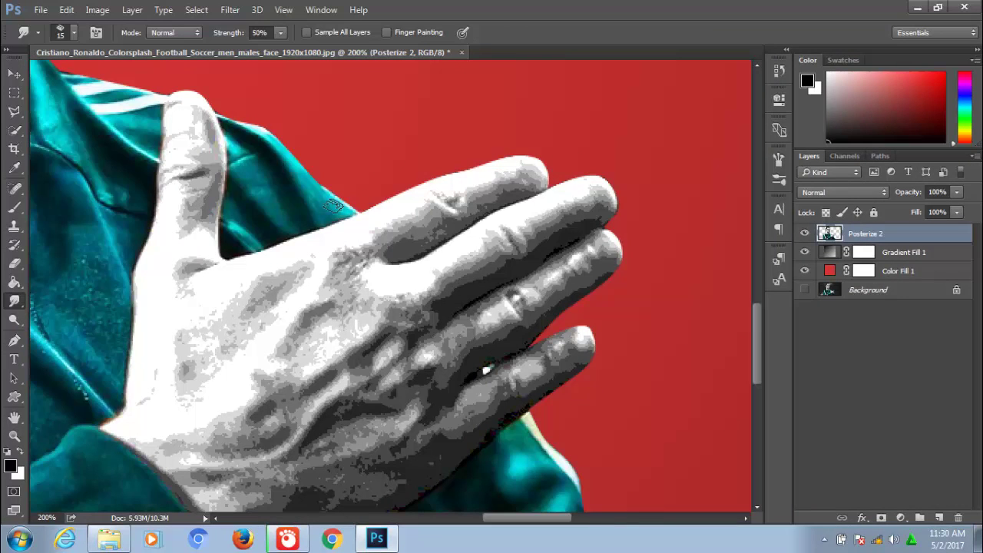
{"action": "left_click_drag", "start_coordinate": [278, 284], "coordinate": [184, 373]}
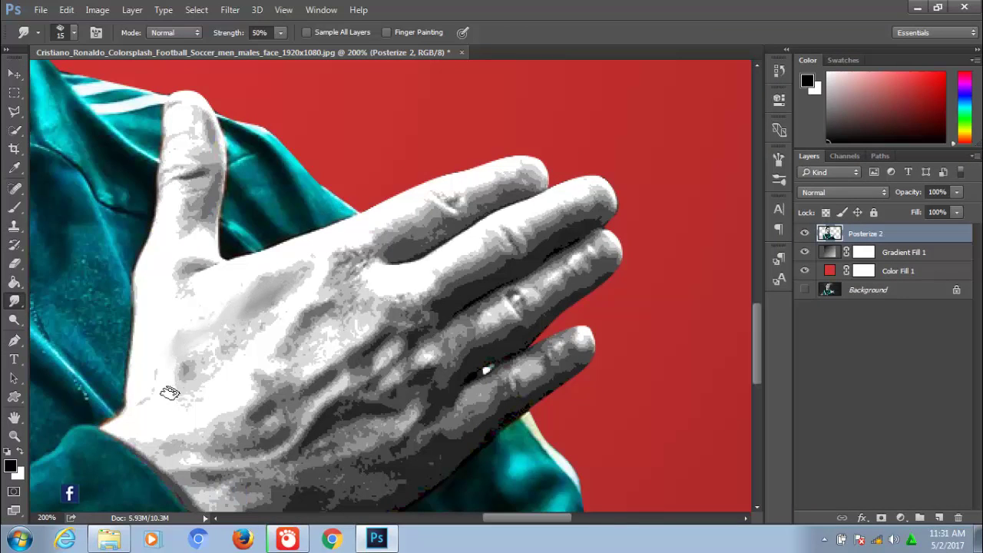
{"action": "left_click_drag", "start_coordinate": [314, 264], "coordinate": [181, 410]}
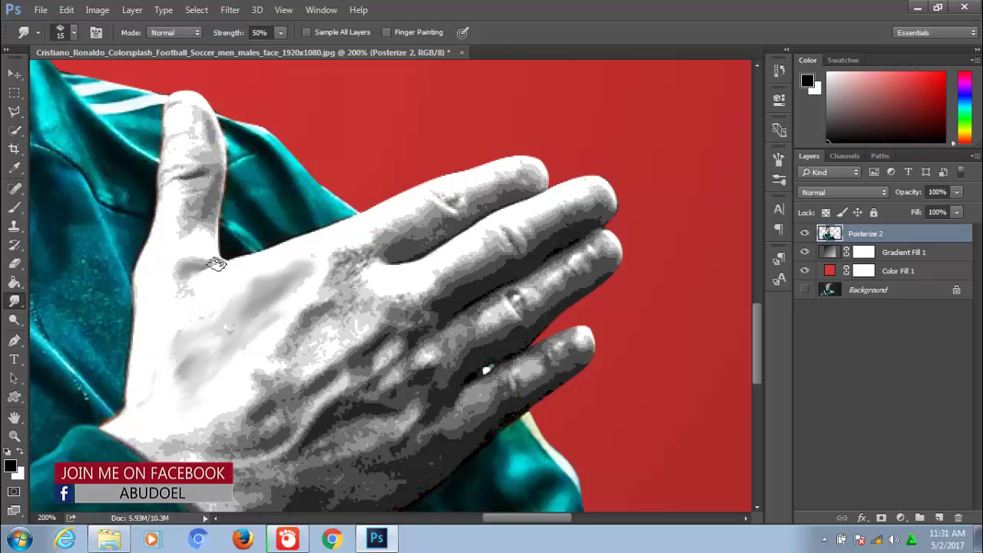
{"action": "mouse_move", "coordinate": [211, 185]}
{"action": "left_mouse_down"}
{"action": "mouse_move", "coordinate": [165, 171]}
{"action": "mouse_move", "coordinate": [199, 230]}
{"action": "mouse_move", "coordinate": [206, 131]}
{"action": "mouse_move", "coordinate": [192, 115]}
{"action": "mouse_move", "coordinate": [169, 189]}
{"action": "mouse_move", "coordinate": [171, 101]}
{"action": "mouse_move", "coordinate": [164, 187]}
{"action": "mouse_move", "coordinate": [136, 285]}
{"action": "mouse_move", "coordinate": [130, 414]}
{"action": "mouse_move", "coordinate": [163, 458]}
{"action": "mouse_move", "coordinate": [230, 422]}
{"action": "mouse_move", "coordinate": [267, 429]}
{"action": "mouse_move", "coordinate": [230, 444]}
{"action": "mouse_move", "coordinate": [290, 430]}
{"action": "mouse_move", "coordinate": [342, 380]}
{"action": "mouse_move", "coordinate": [284, 382]}
{"action": "mouse_move", "coordinate": [257, 417]}
{"action": "left_mouse_up"}
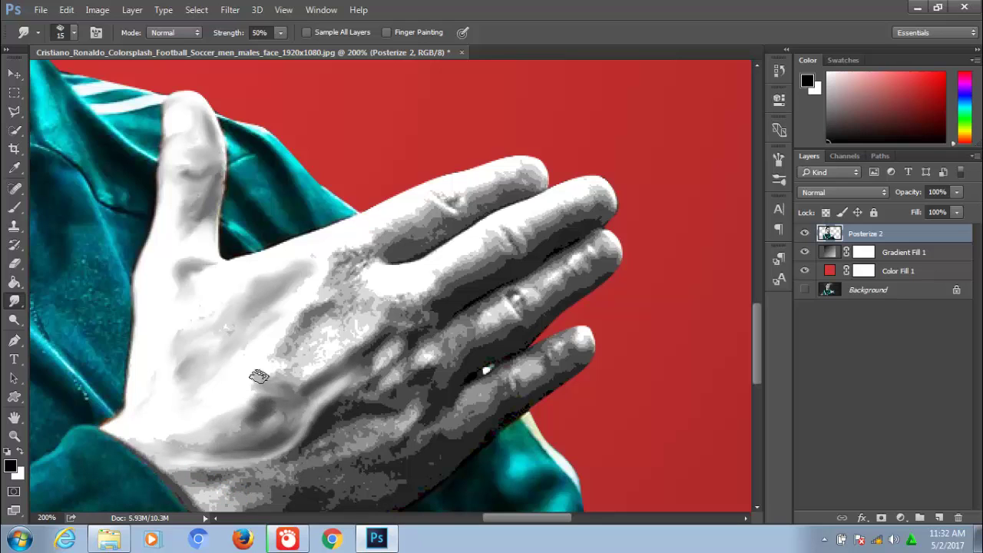
{"action": "mouse_move", "coordinate": [259, 376]}
{"action": "left_mouse_down"}
{"action": "mouse_move", "coordinate": [330, 319]}
{"action": "mouse_move", "coordinate": [323, 357]}
{"action": "mouse_move", "coordinate": [299, 342]}
{"action": "mouse_move", "coordinate": [361, 261]}
{"action": "left_mouse_up"}
{"action": "mouse_move", "coordinate": [399, 304]}
{"action": "left_mouse_down"}
{"action": "mouse_move", "coordinate": [496, 241]}
{"action": "mouse_move", "coordinate": [603, 192]}
{"action": "left_mouse_up"}
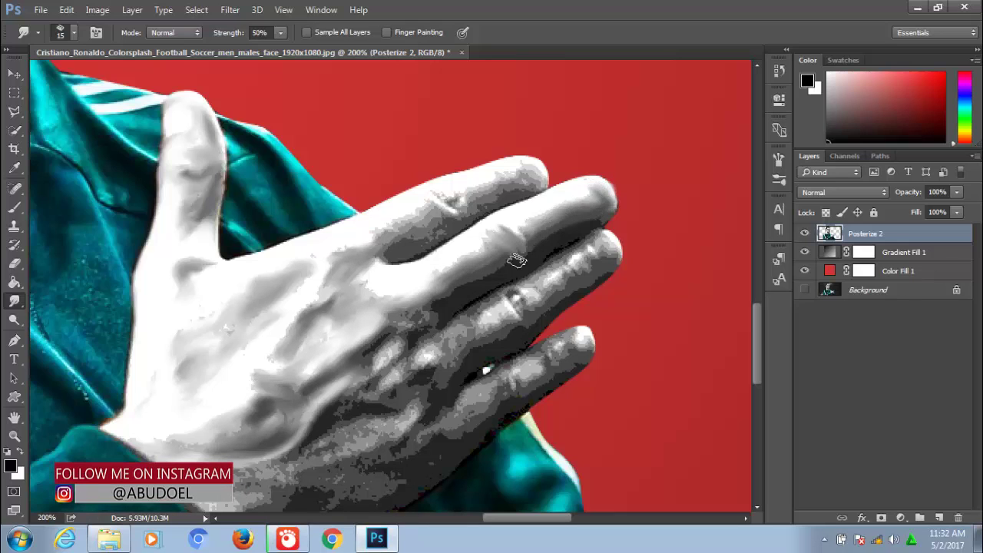
{"action": "left_click_drag", "start_coordinate": [422, 311], "coordinate": [590, 213]}
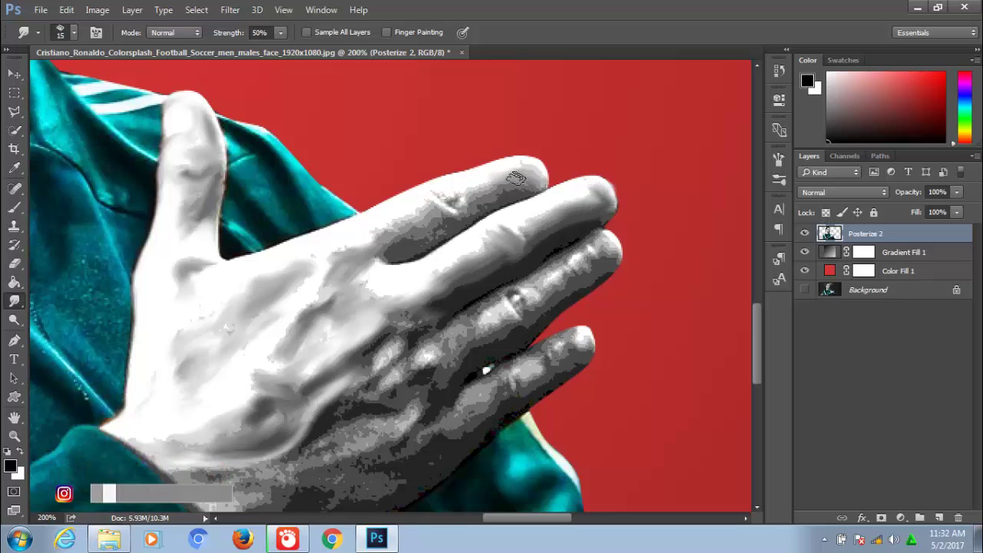
{"action": "mouse_move", "coordinate": [530, 175]}
{"action": "left_mouse_down"}
{"action": "mouse_move", "coordinate": [388, 231]}
{"action": "mouse_move", "coordinate": [470, 193]}
{"action": "mouse_move", "coordinate": [461, 219]}
{"action": "mouse_move", "coordinate": [388, 257]}
{"action": "left_mouse_up"}
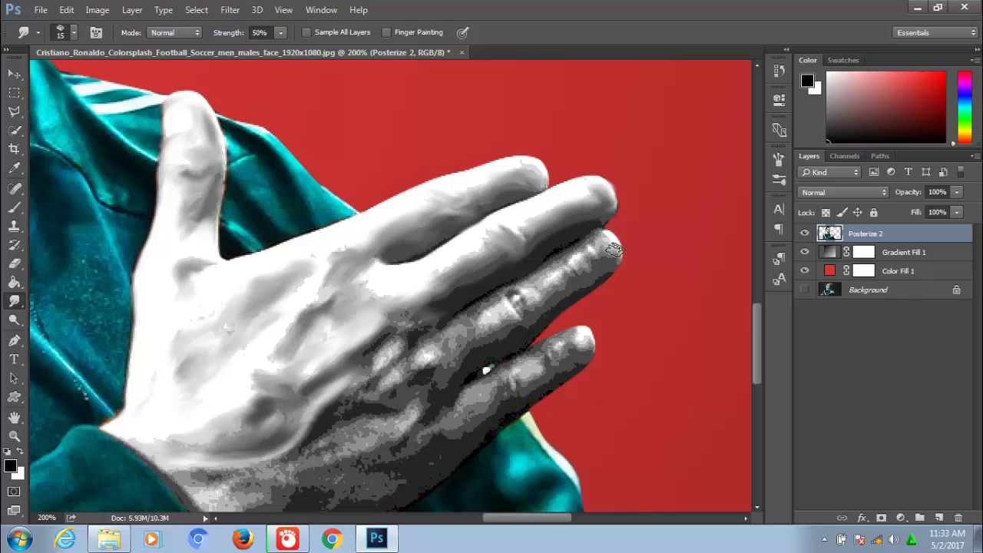
Smooth the ring finger, knuckles, little finger and lower hand, then fit the image on screen.
{"action": "mouse_move", "coordinate": [615, 250]}
{"action": "left_mouse_down"}
{"action": "mouse_move", "coordinate": [593, 253]}
{"action": "mouse_move", "coordinate": [530, 317]}
{"action": "left_mouse_up"}
{"action": "mouse_move", "coordinate": [599, 265]}
{"action": "left_mouse_down"}
{"action": "mouse_move", "coordinate": [568, 258]}
{"action": "mouse_move", "coordinate": [440, 338]}
{"action": "mouse_move", "coordinate": [516, 319]}
{"action": "left_mouse_up"}
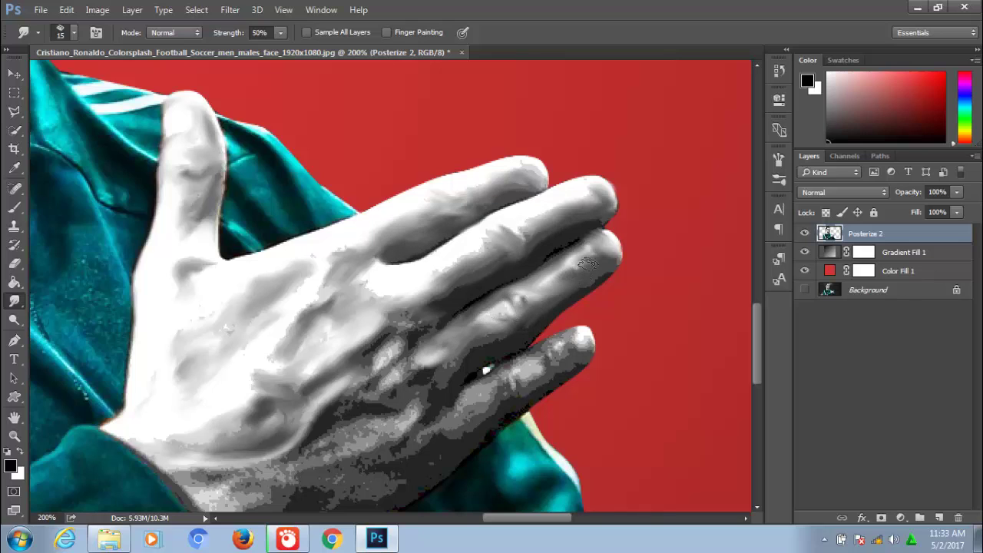
{"action": "mouse_move", "coordinate": [588, 264]}
{"action": "left_mouse_down"}
{"action": "mouse_move", "coordinate": [450, 374]}
{"action": "mouse_move", "coordinate": [483, 358]}
{"action": "mouse_move", "coordinate": [417, 329]}
{"action": "mouse_move", "coordinate": [357, 362]}
{"action": "mouse_move", "coordinate": [384, 376]}
{"action": "mouse_move", "coordinate": [323, 430]}
{"action": "mouse_move", "coordinate": [499, 344]}
{"action": "mouse_move", "coordinate": [428, 421]}
{"action": "mouse_move", "coordinate": [443, 396]}
{"action": "left_mouse_up"}
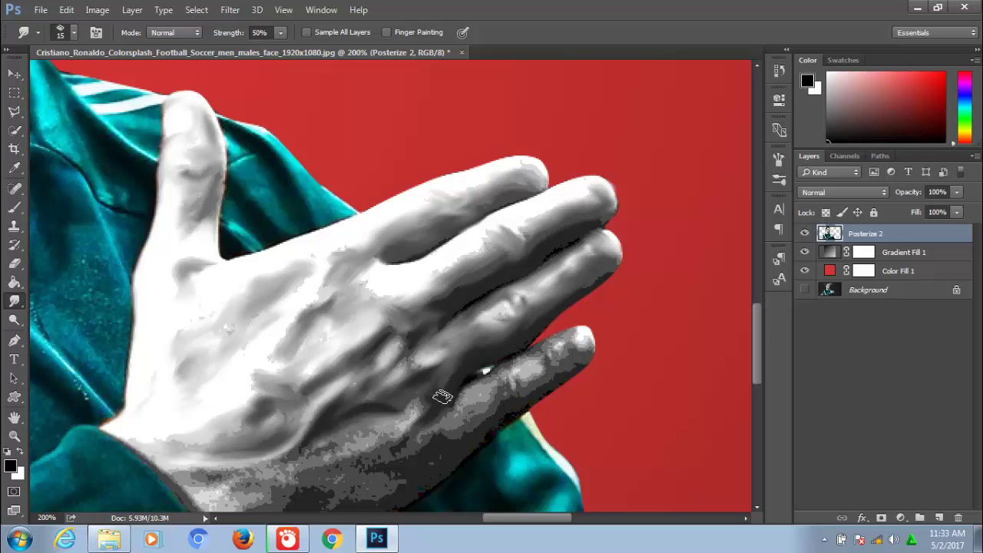
{"action": "mouse_move", "coordinate": [584, 347]}
{"action": "left_mouse_down"}
{"action": "mouse_move", "coordinate": [465, 395]}
{"action": "mouse_move", "coordinate": [553, 357]}
{"action": "mouse_move", "coordinate": [574, 367]}
{"action": "mouse_move", "coordinate": [491, 426]}
{"action": "mouse_move", "coordinate": [553, 367]}
{"action": "mouse_move", "coordinate": [472, 414]}
{"action": "mouse_move", "coordinate": [415, 416]}
{"action": "mouse_move", "coordinate": [338, 453]}
{"action": "mouse_move", "coordinate": [391, 426]}
{"action": "left_mouse_up"}
{"action": "mouse_move", "coordinate": [288, 411]}
{"action": "left_mouse_down"}
{"action": "mouse_move", "coordinate": [330, 257]}
{"action": "mouse_move", "coordinate": [223, 322]}
{"action": "mouse_move", "coordinate": [261, 334]}
{"action": "mouse_move", "coordinate": [238, 353]}
{"action": "mouse_move", "coordinate": [379, 324]}
{"action": "mouse_move", "coordinate": [370, 358]}
{"action": "mouse_move", "coordinate": [333, 344]}
{"action": "mouse_move", "coordinate": [281, 382]}
{"action": "mouse_move", "coordinate": [309, 405]}
{"action": "mouse_move", "coordinate": [333, 374]}
{"action": "mouse_move", "coordinate": [384, 382]}
{"action": "left_mouse_up"}
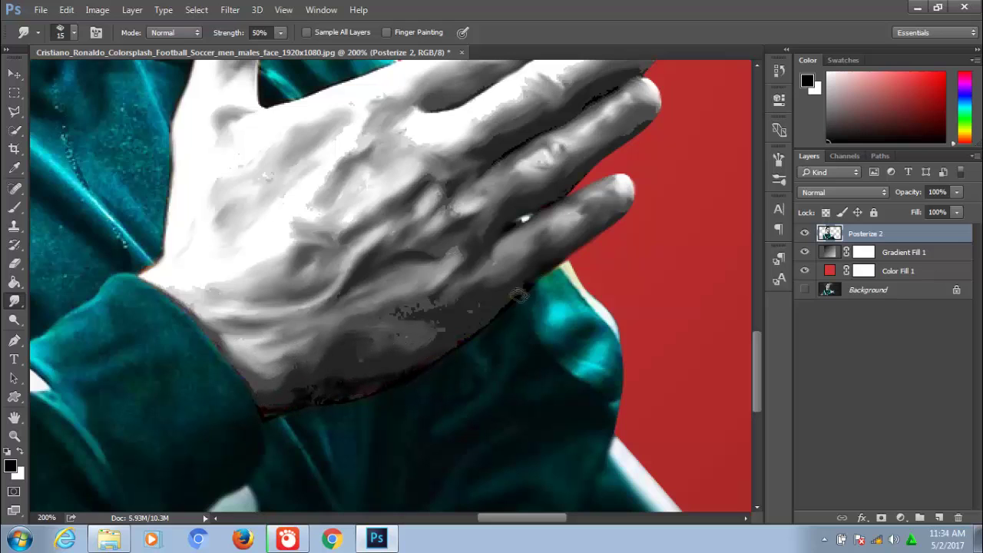
{"action": "left_click_drag", "start_coordinate": [432, 325], "coordinate": [471, 285]}
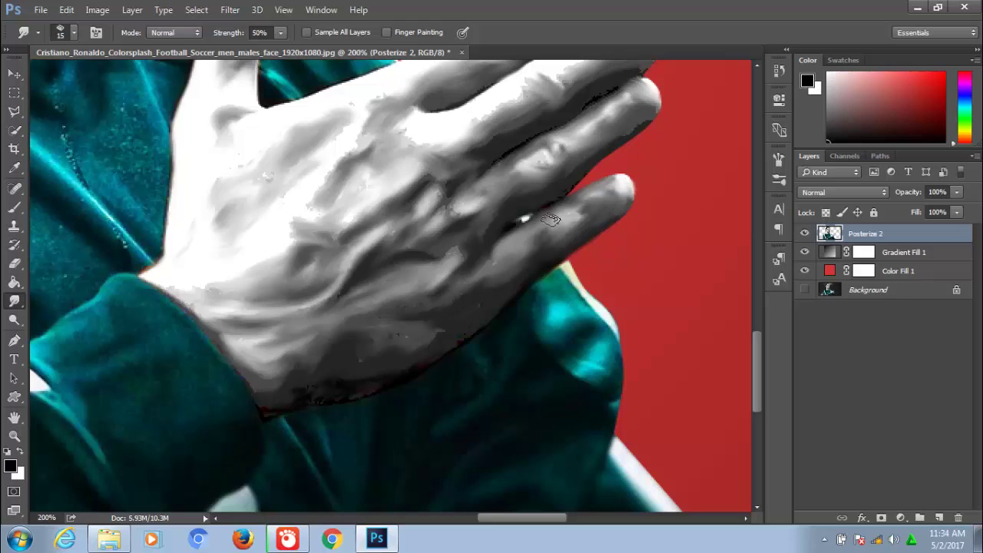
{"action": "mouse_move", "coordinate": [551, 219]}
{"action": "left_mouse_down"}
{"action": "mouse_move", "coordinate": [441, 201]}
{"action": "mouse_move", "coordinate": [456, 250]}
{"action": "left_mouse_up"}
{"action": "mouse_move", "coordinate": [361, 125]}
{"action": "left_mouse_down"}
{"action": "mouse_move", "coordinate": [351, 149]}
{"action": "mouse_move", "coordinate": [365, 186]}
{"action": "left_mouse_up"}
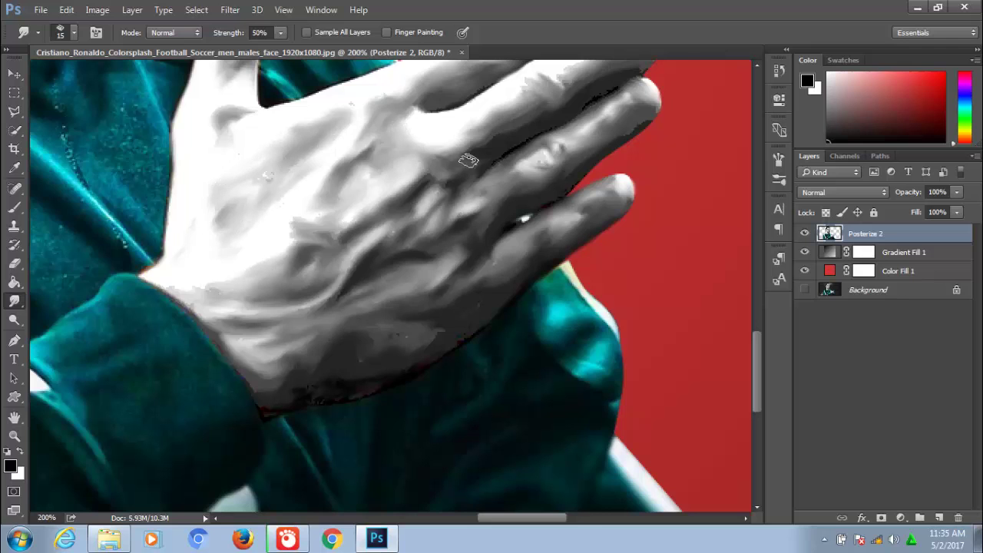
{"action": "left_click_drag", "start_coordinate": [522, 207], "coordinate": [465, 309]}
{"action": "left_click_drag", "start_coordinate": [402, 441], "coordinate": [479, 246]}
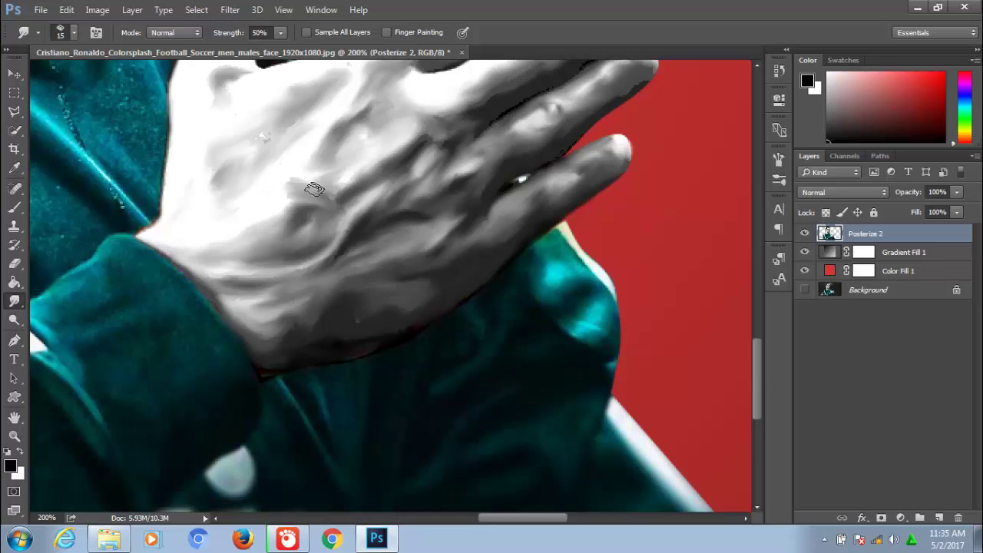
{"action": "key", "text": "ctrl+0"}
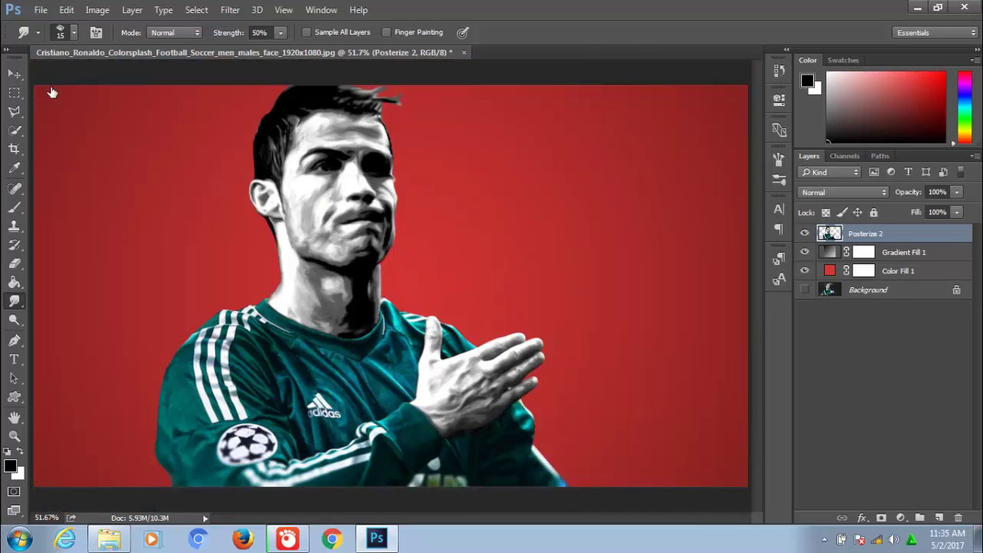
Shift the player layer slightly to the right with Free Transform.
{"action": "key", "text": "v"}
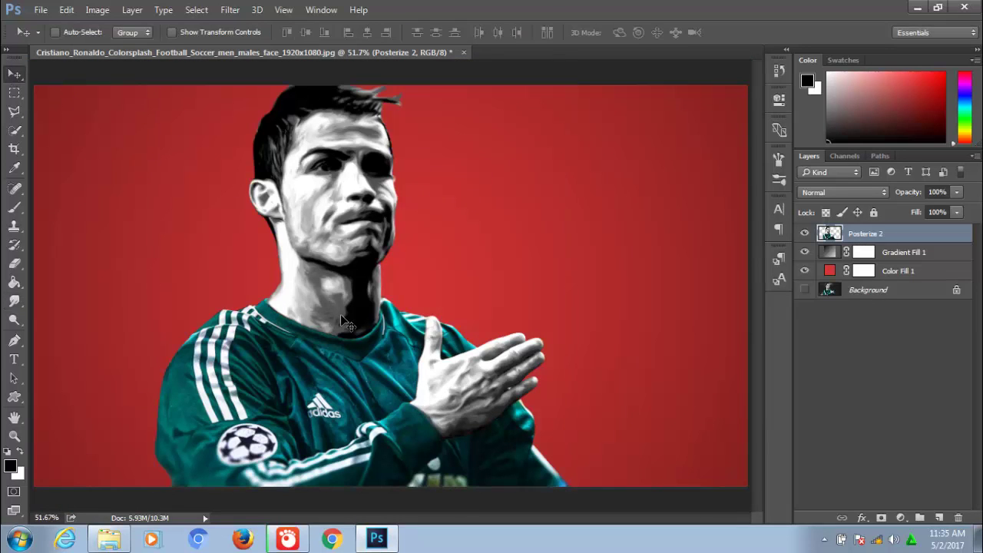
{"action": "key", "text": "ctrl+t"}
{"action": "left_click_drag", "start_coordinate": [354, 347], "coordinate": [395, 347]}
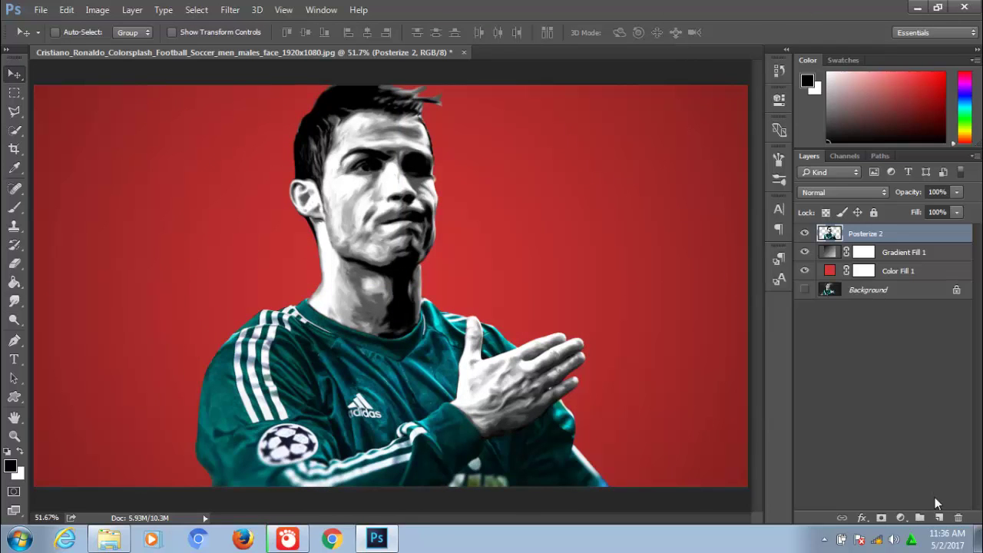
Add white 60 pt 'CRISTIANO' text (#ffffff) on a new layer at the upper left.
{"action": "left_click", "coordinate": [938, 518]}
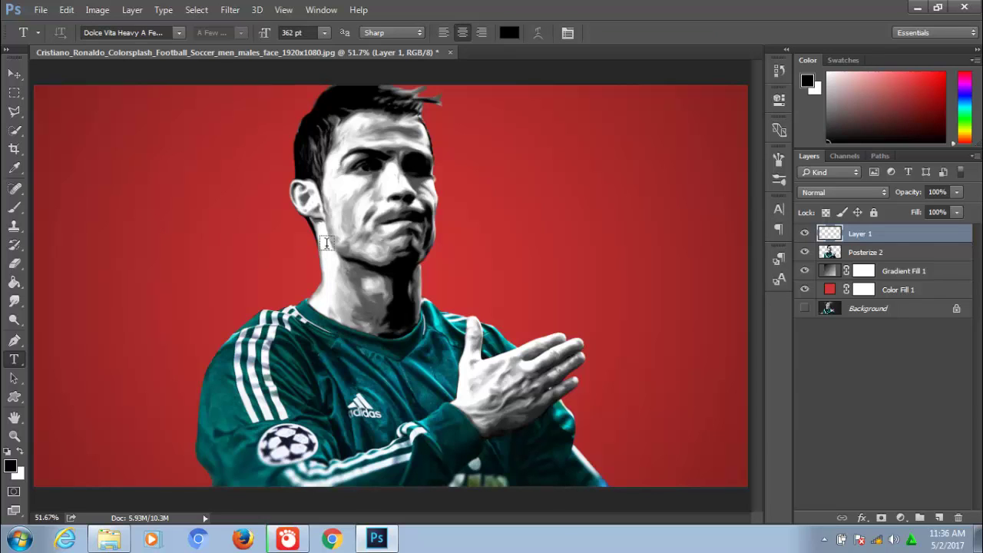
{"action": "left_click", "coordinate": [182, 215]}
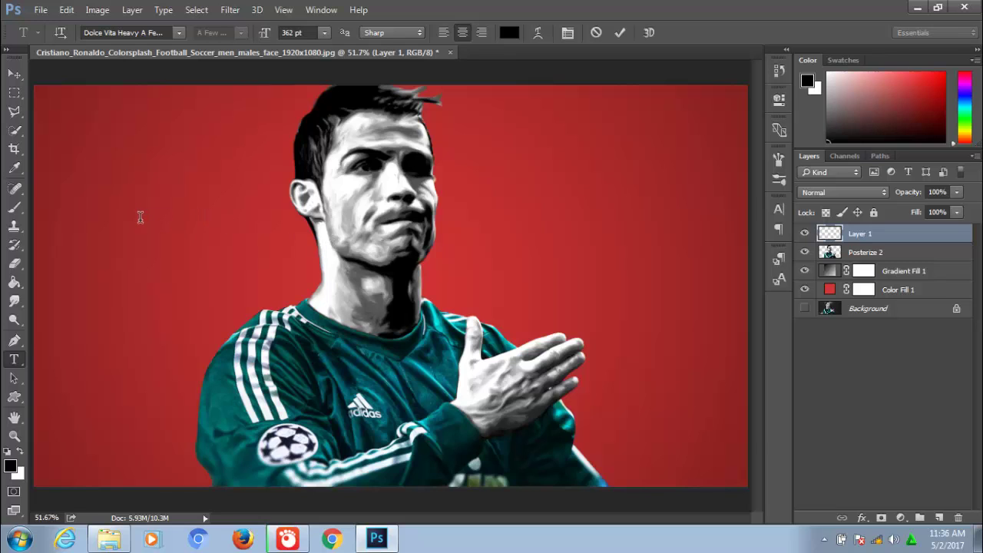
{"action": "left_click", "coordinate": [140, 219]}
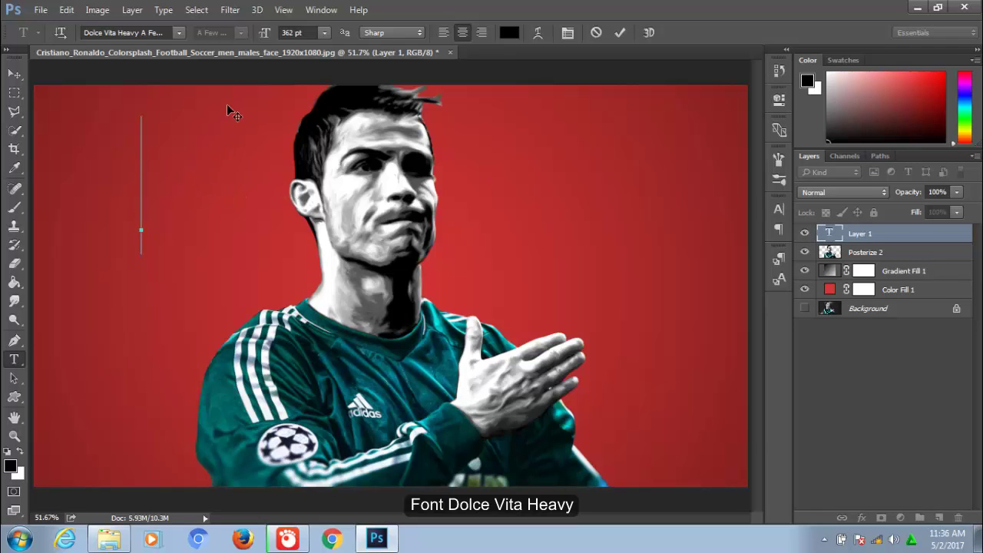
{"action": "left_click", "coordinate": [310, 33]}
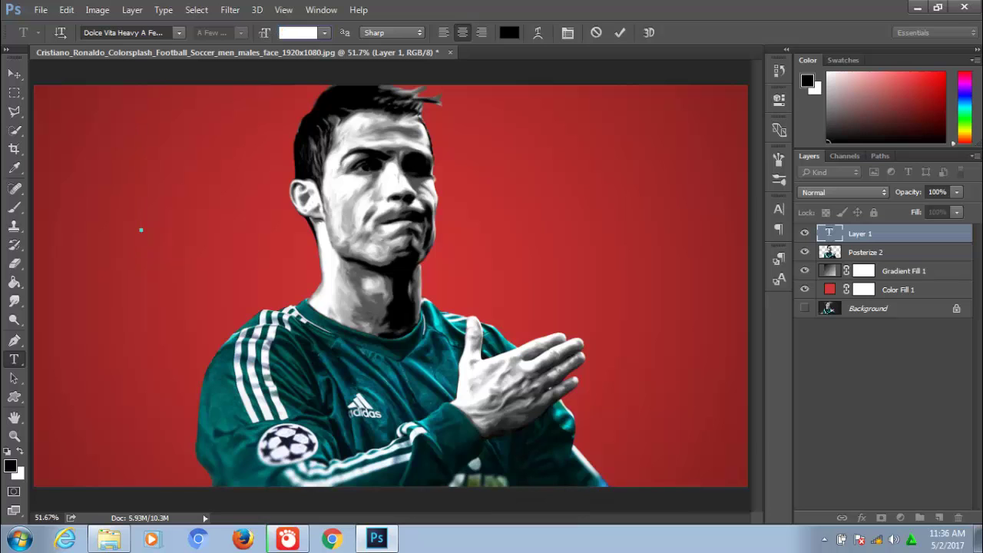
{"action": "type", "text": "60"}
{"action": "key", "text": "Return"}
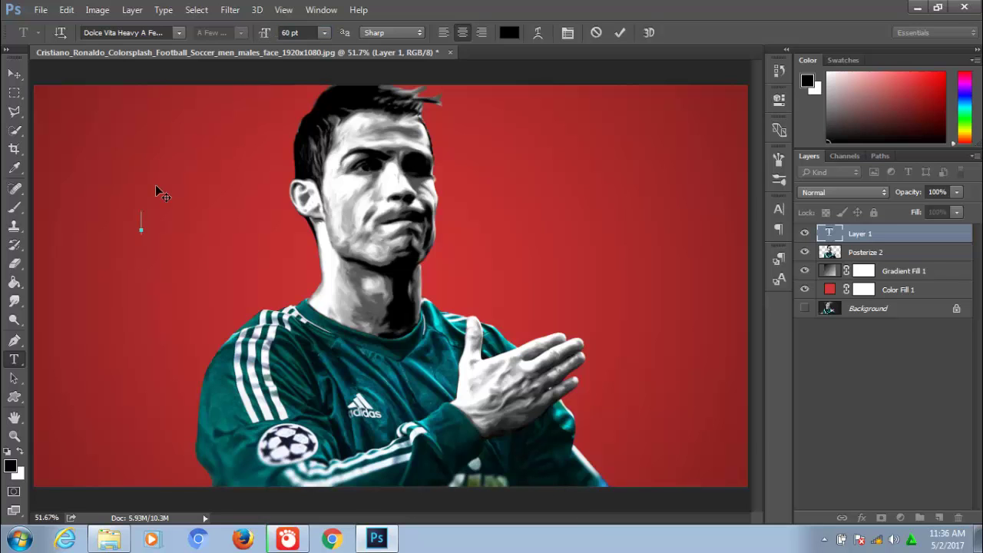
{"action": "left_click", "coordinate": [509, 32]}
{"action": "type", "text": "ffffff"}
{"action": "left_click", "coordinate": [691, 224]}
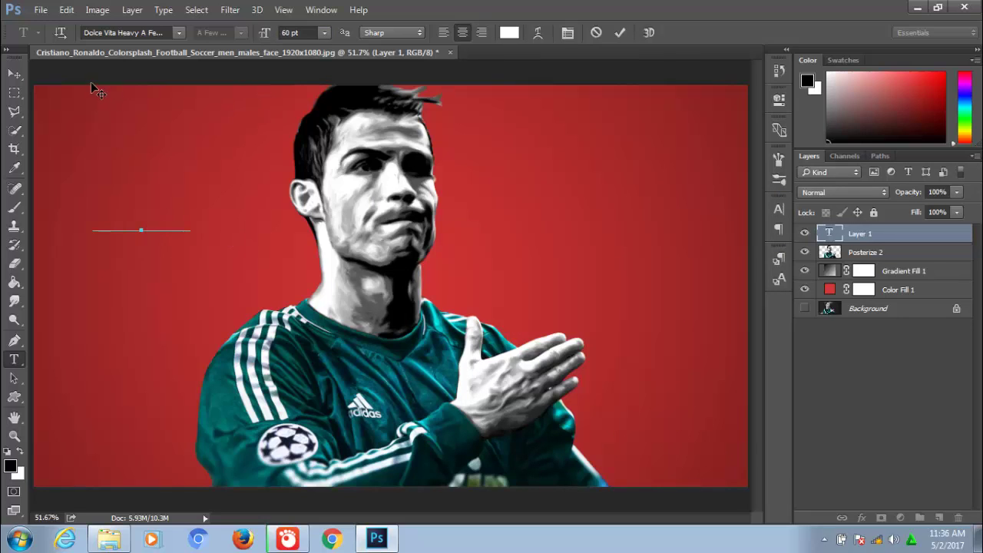
{"action": "left_click", "coordinate": [618, 33]}
{"action": "left_click", "coordinate": [619, 33]}
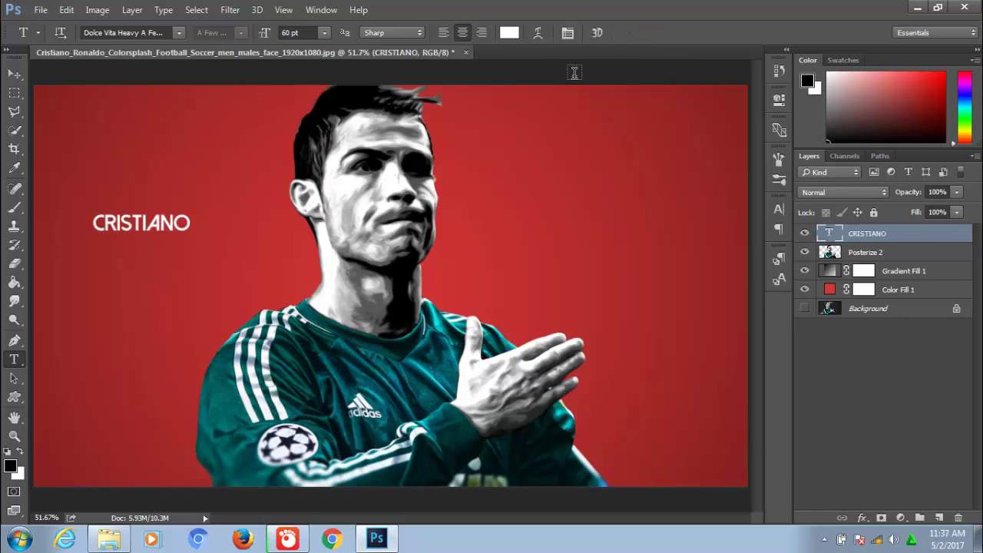
Set CRISTIANO's tracking to 1660 and move it to the centre of the canvas.
{"action": "left_click", "coordinate": [778, 209]}
{"action": "left_click", "coordinate": [735, 255]}
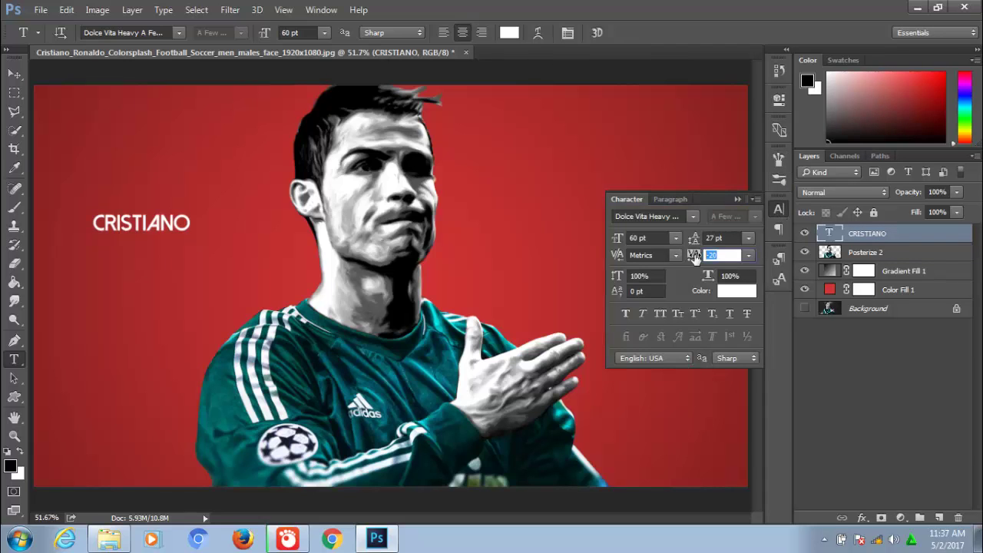
{"action": "type", "text": "1660"}
{"action": "key", "text": "Return"}
{"action": "left_click", "coordinate": [737, 199]}
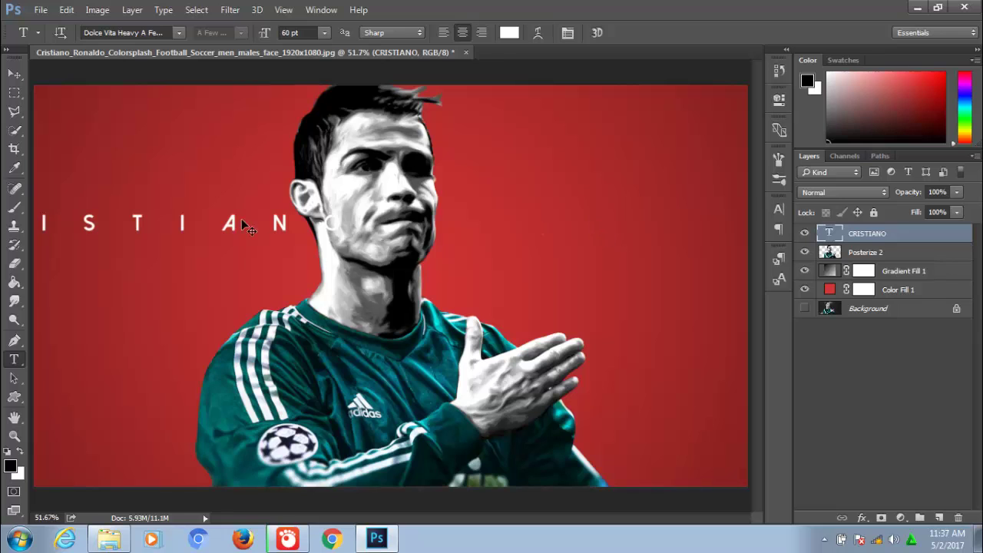
{"action": "key", "text": "ctrl+t"}
{"action": "mouse_move", "coordinate": [187, 225]}
{"action": "left_mouse_down"}
{"action": "mouse_move", "coordinate": [452, 233]}
{"action": "mouse_move", "coordinate": [413, 239]}
{"action": "left_mouse_up"}
{"action": "left_click", "coordinate": [654, 33]}
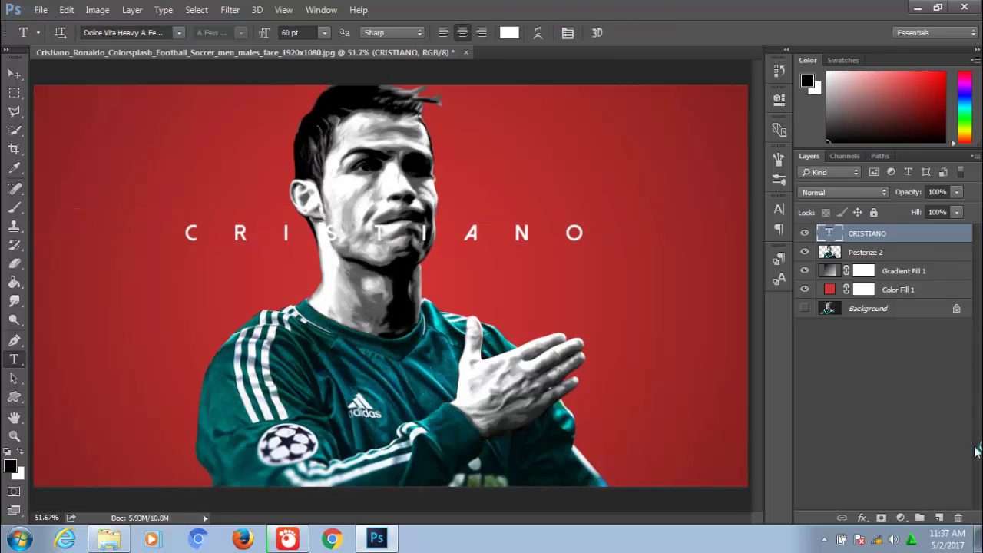
{"action": "left_click", "coordinate": [163, 307]}
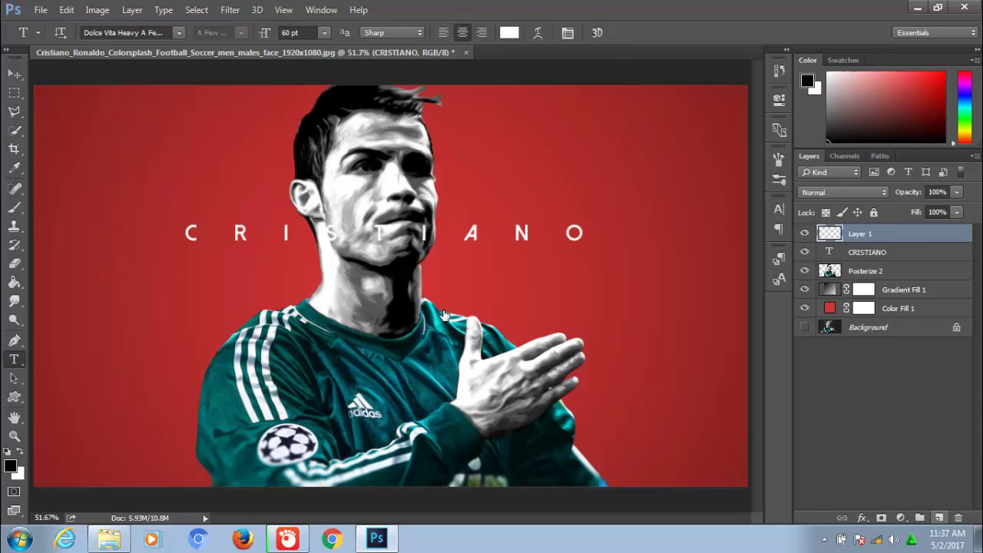
Type the big white RONALDO text at 365 pt below CRISTIANO.
{"action": "left_click", "coordinate": [313, 32]}
{"action": "key", "text": "Return"}
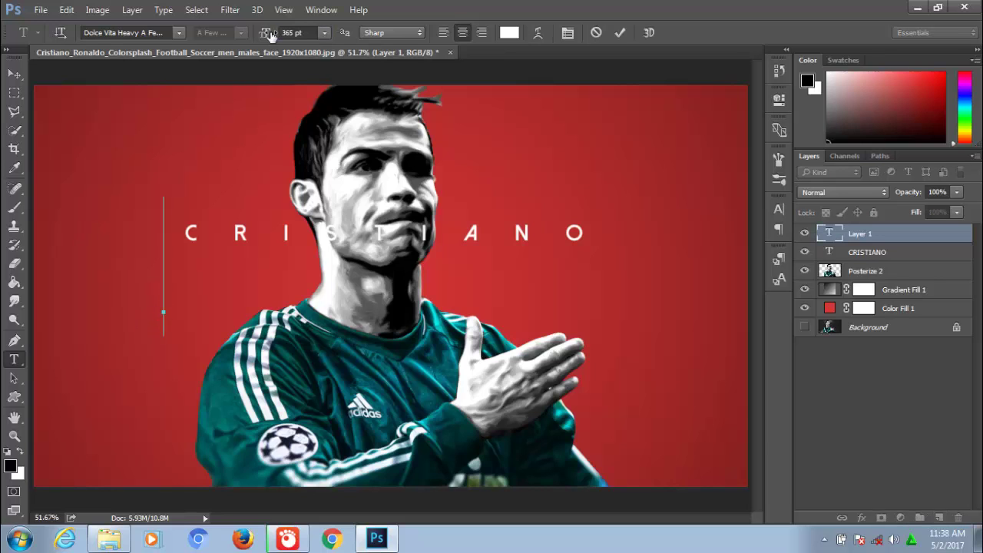
{"action": "type", "text": "NA"}
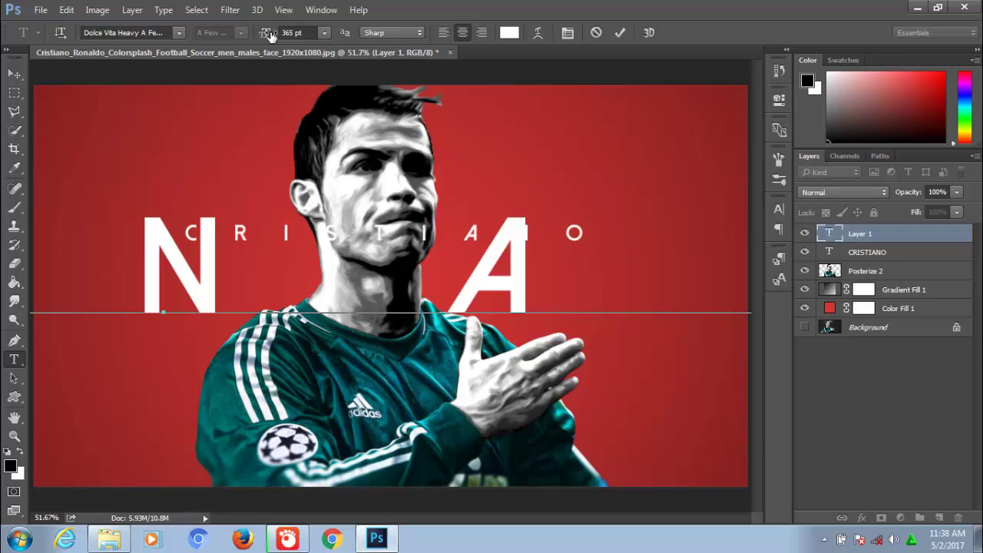
{"action": "type", "text": "LL"}
{"action": "left_click", "coordinate": [620, 33]}
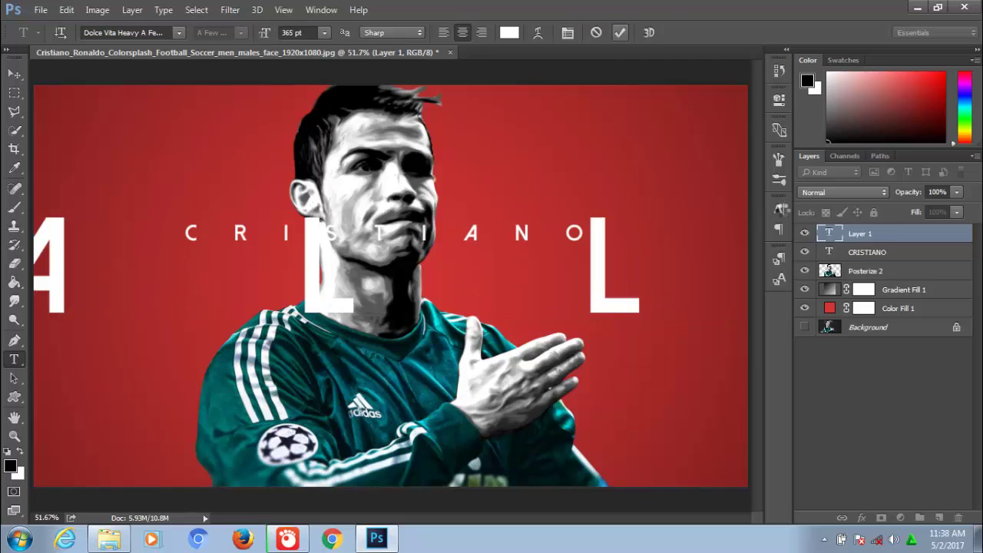
Set RONALDO's tracking to -200, centre it under CRISTIANO, and remove the extra L.
{"action": "left_click", "coordinate": [778, 210]}
{"action": "left_click", "coordinate": [691, 258]}
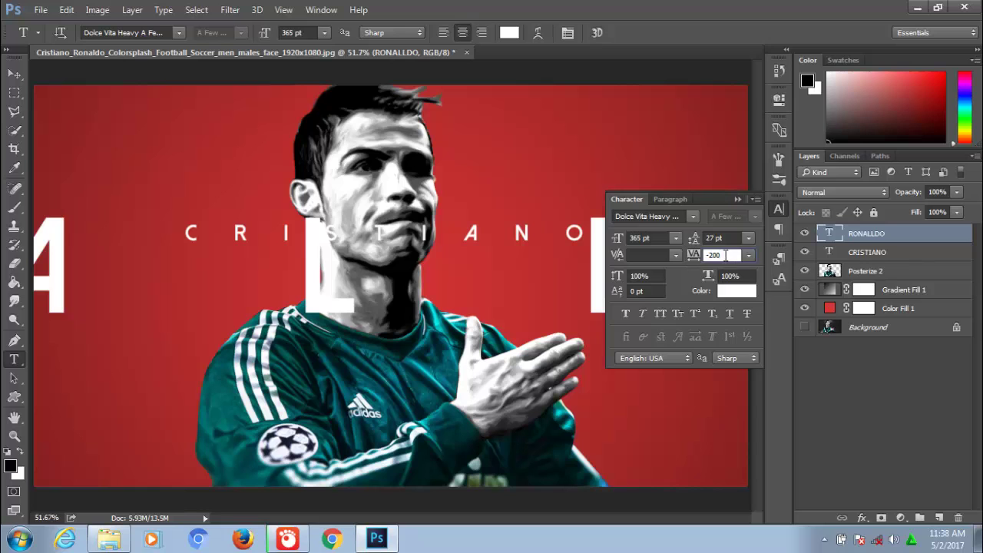
{"action": "key", "text": "Return"}
{"action": "left_click", "coordinate": [737, 199]}
{"action": "key", "text": "v"}
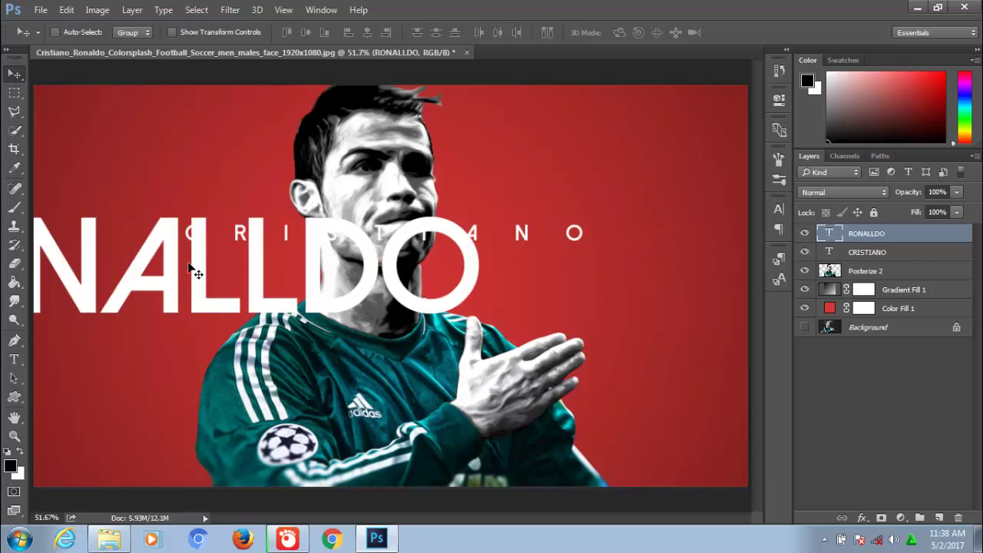
{"action": "mouse_move", "coordinate": [192, 269]}
{"action": "left_mouse_down"}
{"action": "mouse_move", "coordinate": [411, 264]}
{"action": "mouse_move", "coordinate": [416, 306]}
{"action": "left_mouse_up"}
{"action": "key", "text": "t"}
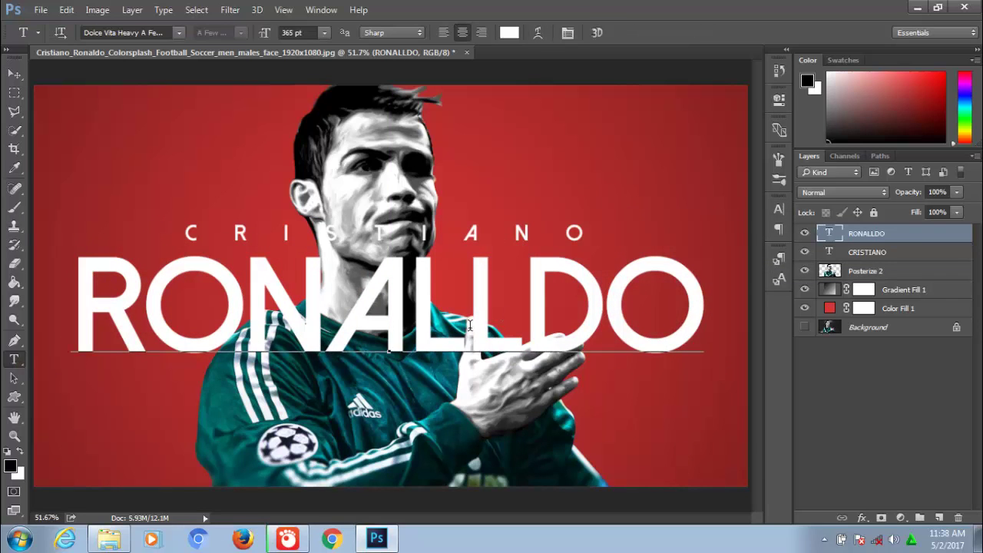
{"action": "key", "text": "BackSpace"}
{"action": "left_click", "coordinate": [634, 33]}
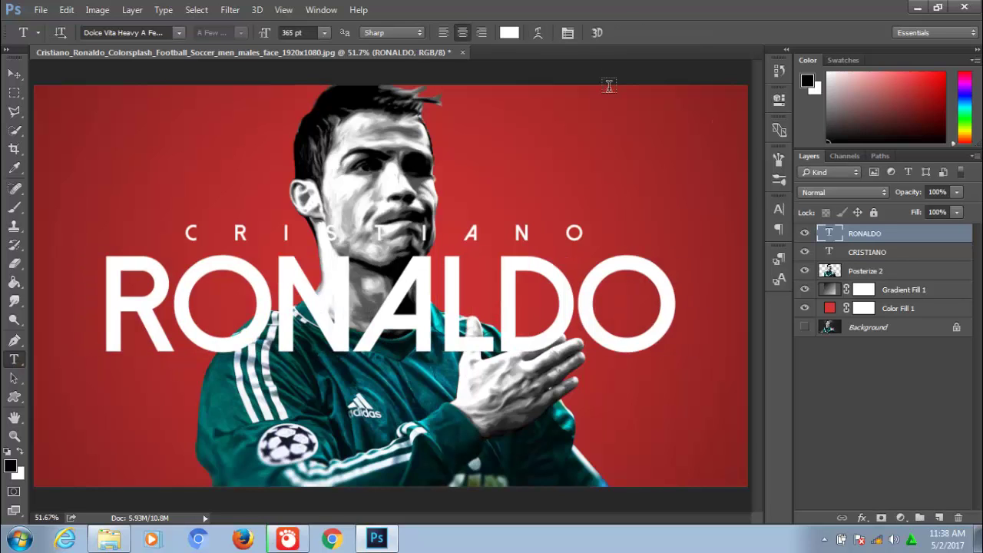
Stretch RONALDO horizontally to about 110% width on both sides.
{"action": "key", "text": "ctrl+t"}
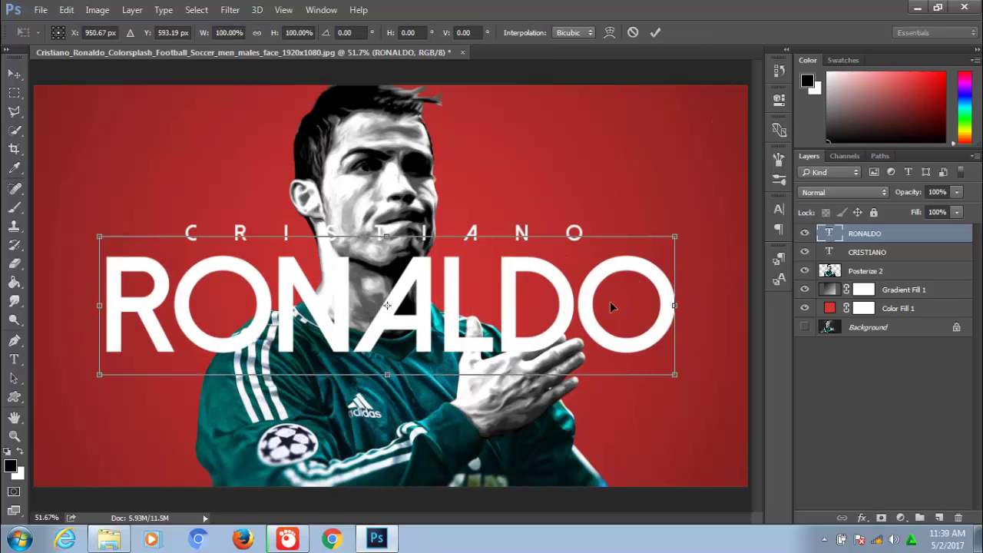
{"action": "left_click_drag", "start_coordinate": [675, 305], "coordinate": [703, 305]}
{"action": "left_click_drag", "start_coordinate": [100, 305], "coordinate": [70, 304]}
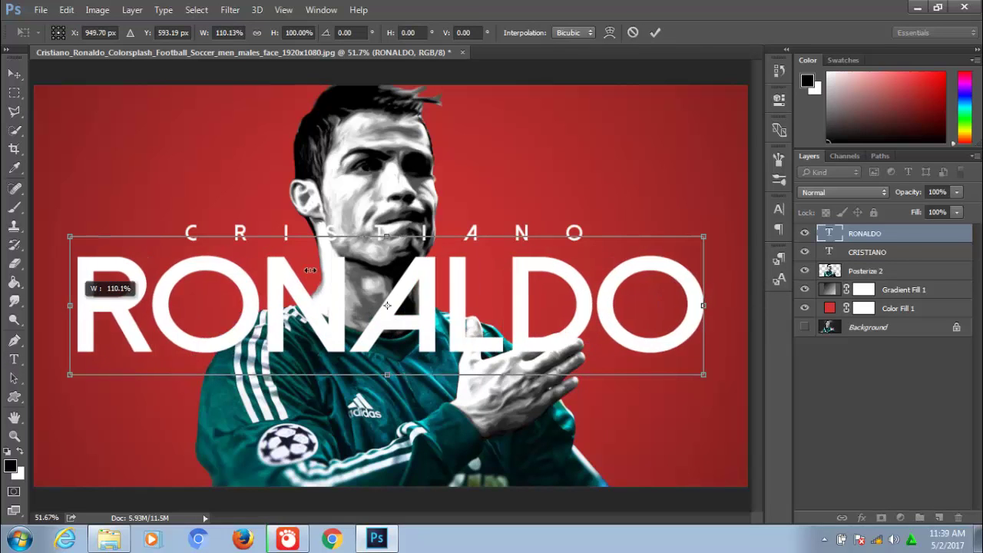
{"action": "key", "text": "Return"}
Move both name text layers below Posterize 2 so Ronaldo overlaps the lettering.
{"action": "left_click", "coordinate": [913, 253], "text": "shift"}
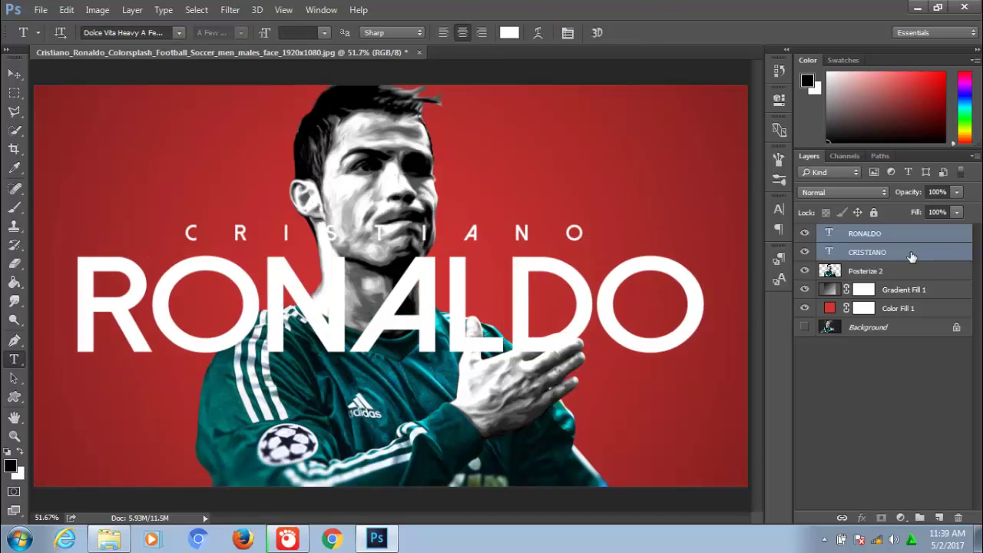
{"action": "left_click_drag", "start_coordinate": [908, 257], "coordinate": [908, 282]}
{"action": "left_click", "coordinate": [14, 74]}
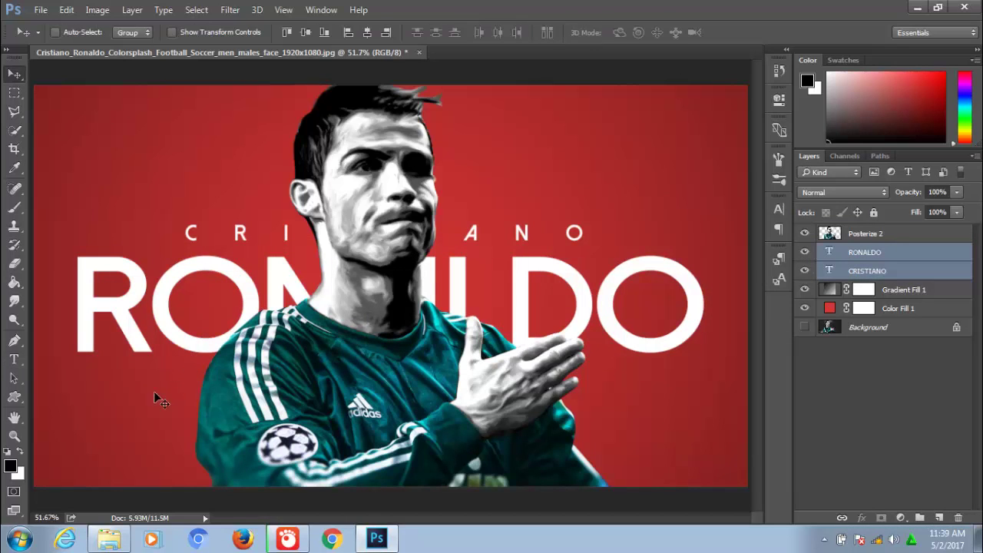
Select the Custom Shape Tool with the hatched square shape.
{"action": "left_click", "coordinate": [14, 397]}
{"action": "right_click", "coordinate": [14, 397]}
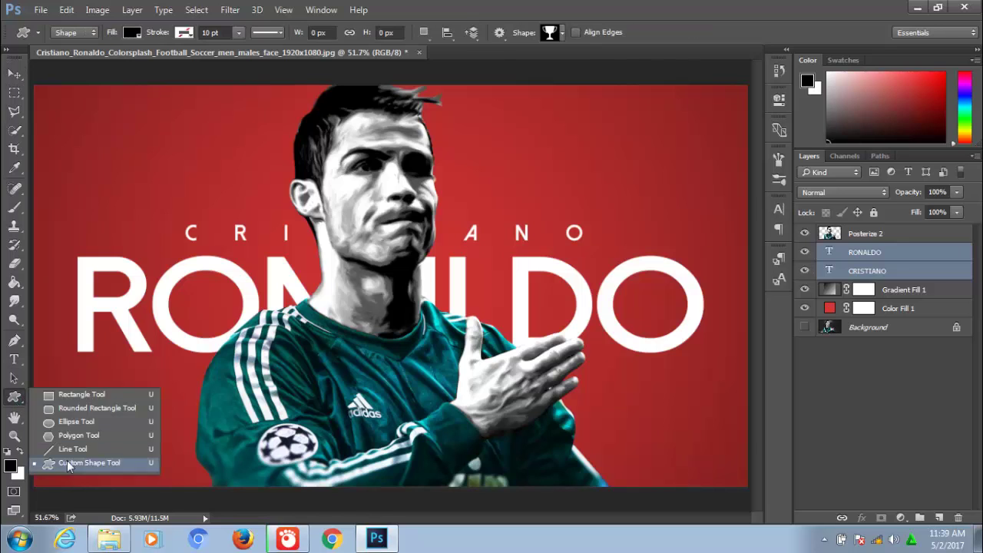
{"action": "left_click", "coordinate": [85, 463]}
{"action": "left_click", "coordinate": [567, 32]}
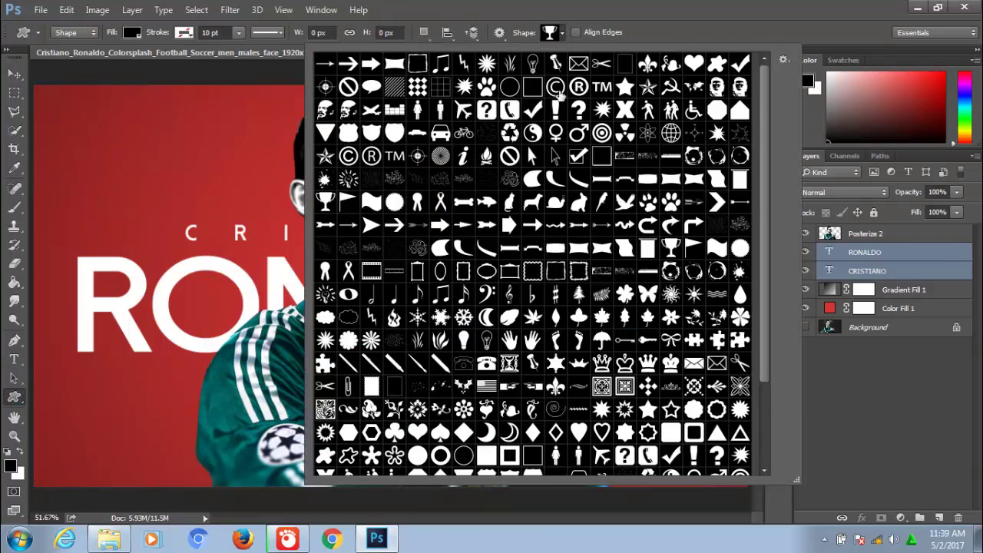
{"action": "left_click", "coordinate": [395, 88]}
{"action": "key", "text": "Return"}
Scatter white-filled hatched squares around the top, right side, lower left and jersey bottom.
{"action": "left_click_drag", "start_coordinate": [136, 150], "coordinate": [181, 200]}
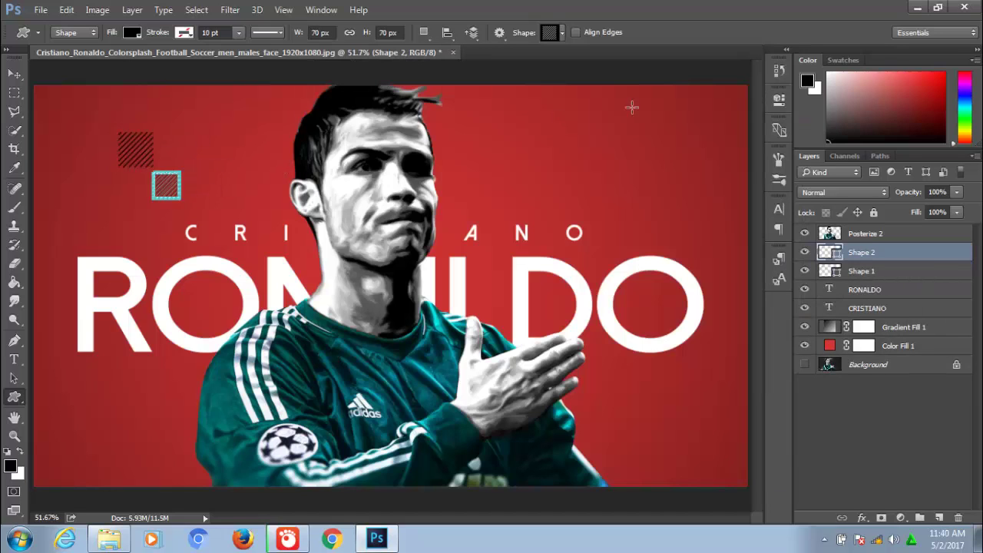
{"action": "left_click", "coordinate": [857, 416]}
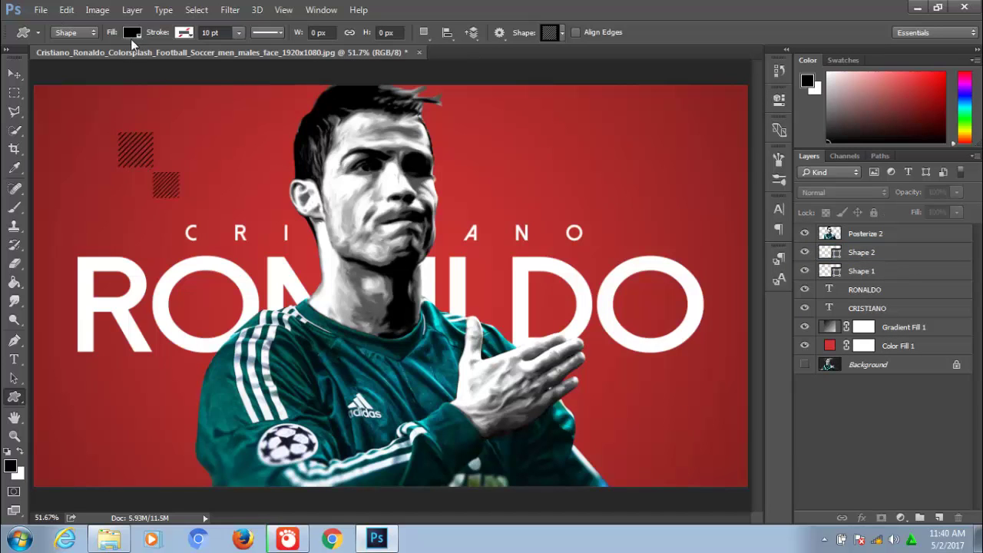
{"action": "left_click", "coordinate": [131, 33]}
{"action": "left_click", "coordinate": [70, 103]}
{"action": "left_click_drag", "start_coordinate": [501, 125], "coordinate": [539, 161]}
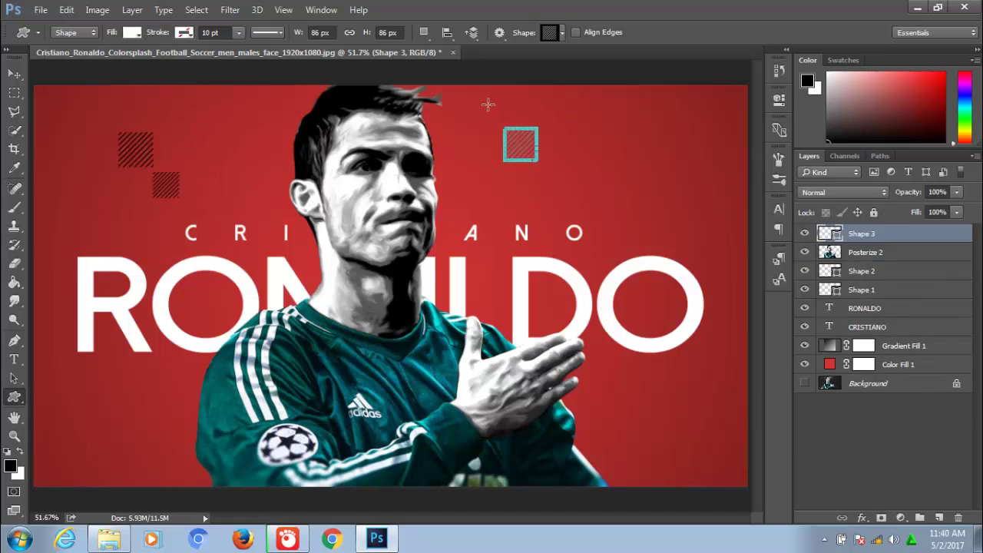
{"action": "left_click_drag", "start_coordinate": [473, 95], "coordinate": [487, 108]}
{"action": "left_click_drag", "start_coordinate": [611, 376], "coordinate": [629, 395]}
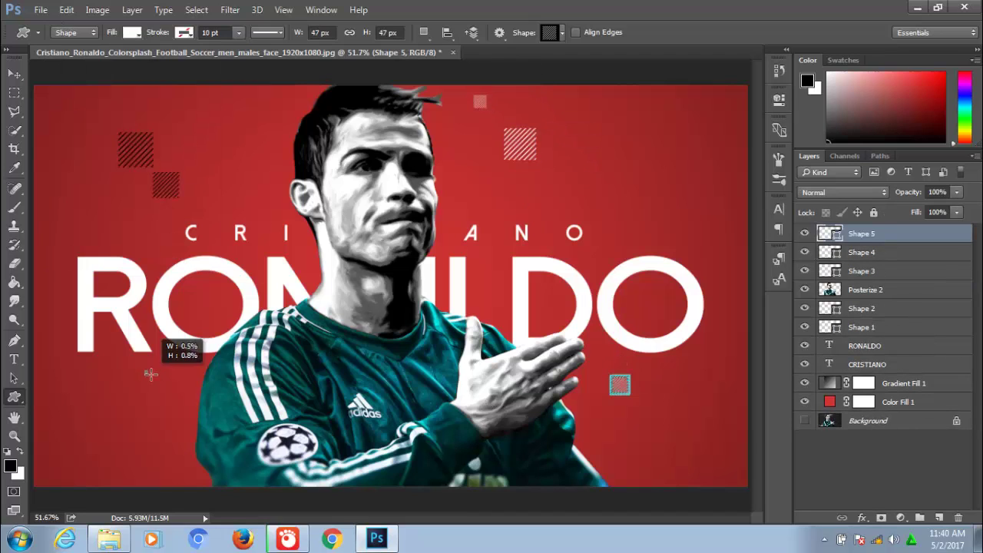
{"action": "mouse_move", "coordinate": [141, 366]}
{"action": "left_mouse_down"}
{"action": "mouse_move", "coordinate": [152, 376]}
{"action": "mouse_move", "coordinate": [135, 399]}
{"action": "mouse_move", "coordinate": [183, 414]}
{"action": "left_mouse_up"}
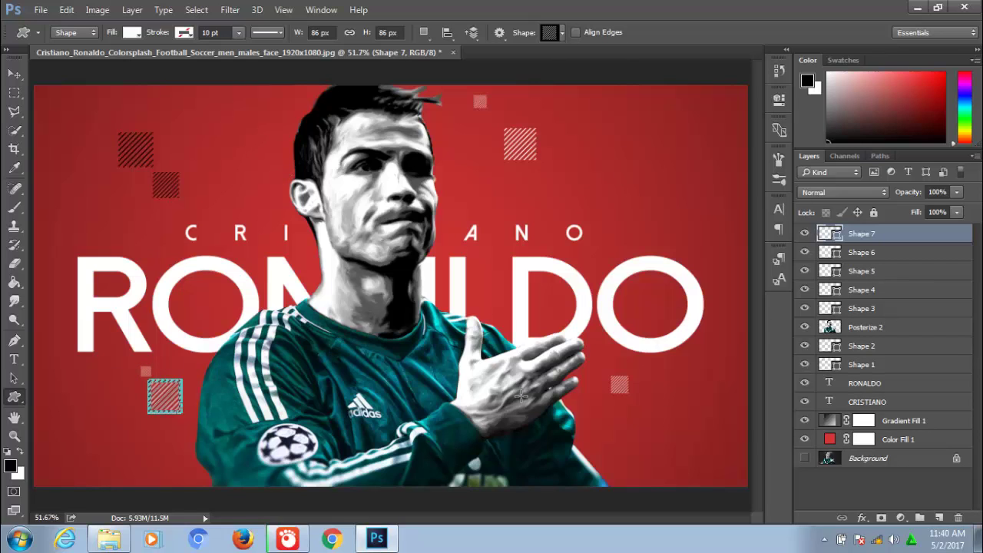
{"action": "left_click_drag", "start_coordinate": [561, 451], "coordinate": [571, 462]}
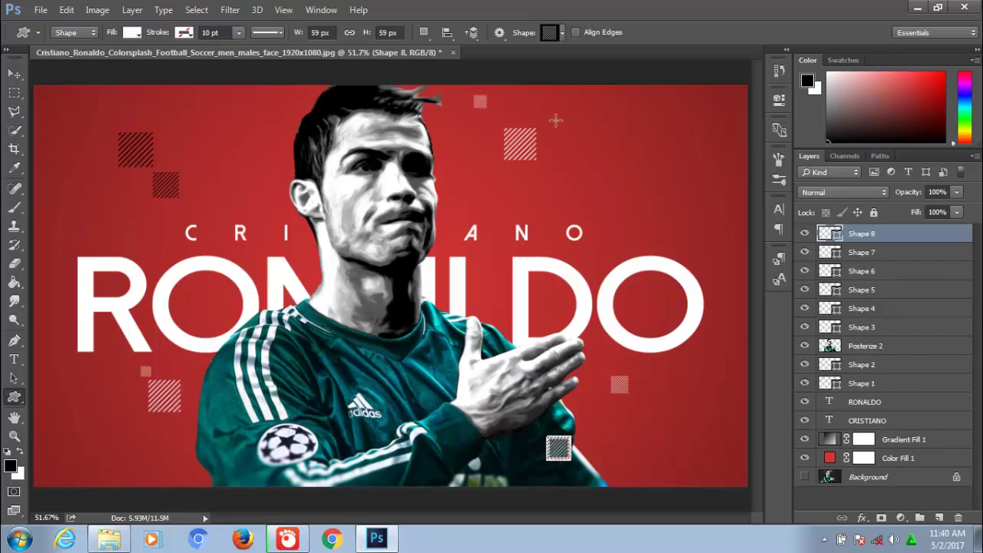
{"action": "left_click", "coordinate": [550, 33]}
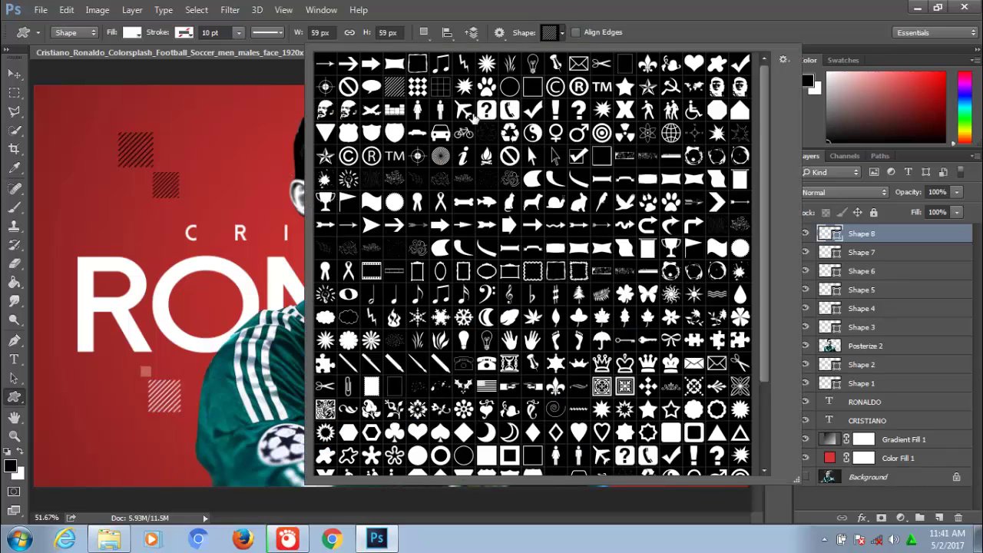
Pick the crown custom shape and draw a small white crown inside RONALDO's final O.
{"action": "left_click_drag", "start_coordinate": [763, 305], "coordinate": [763, 390]}
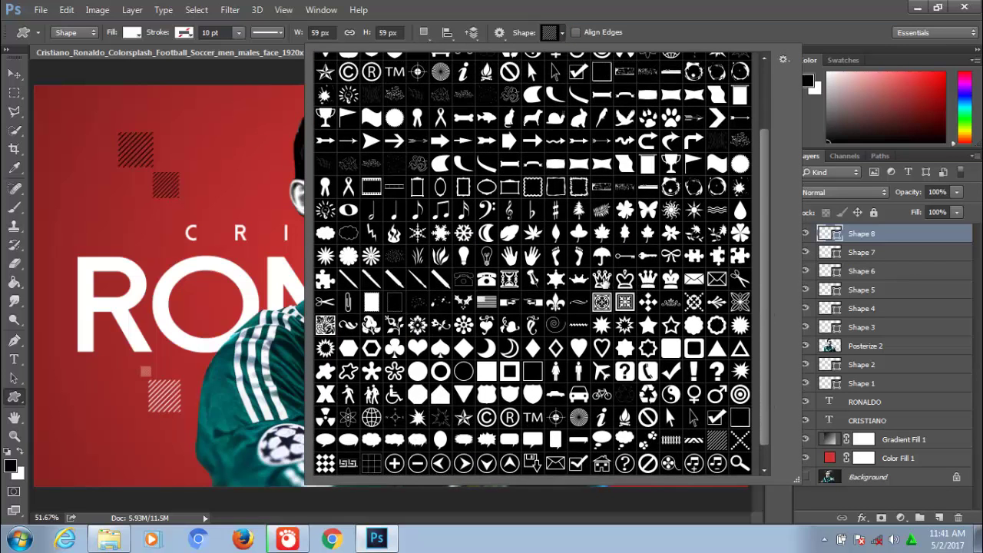
{"action": "double_click", "coordinate": [602, 279]}
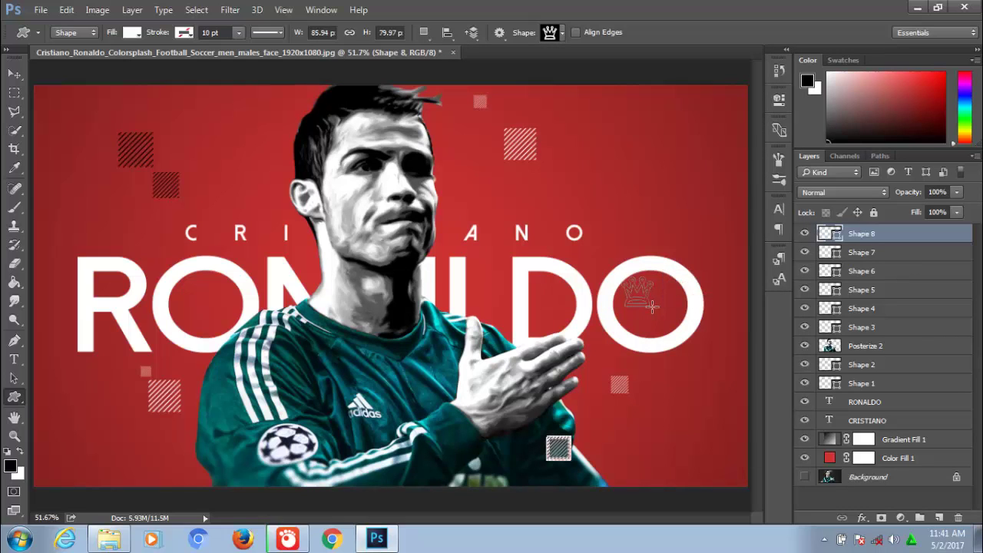
{"action": "left_click_drag", "start_coordinate": [651, 305], "coordinate": [672, 322]}
{"action": "key", "text": "v"}
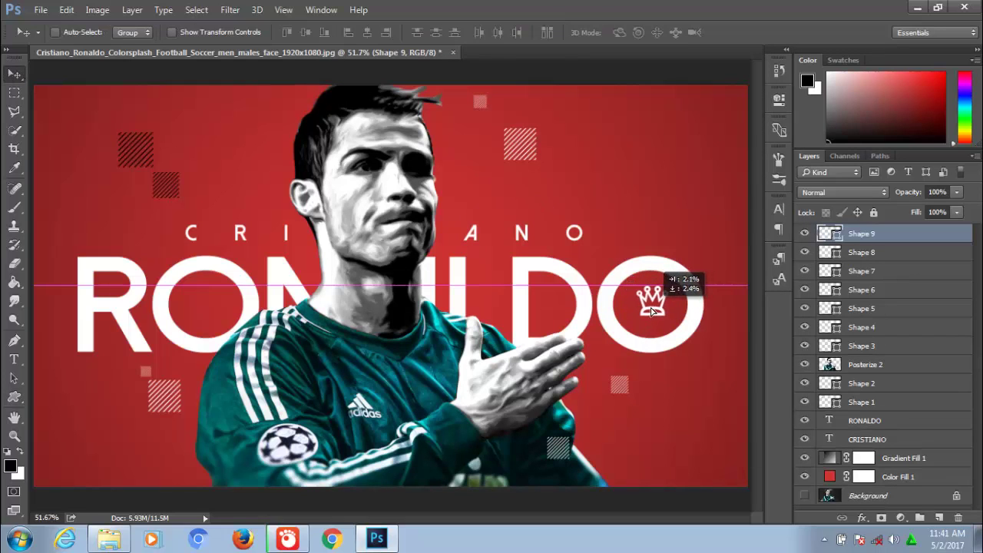